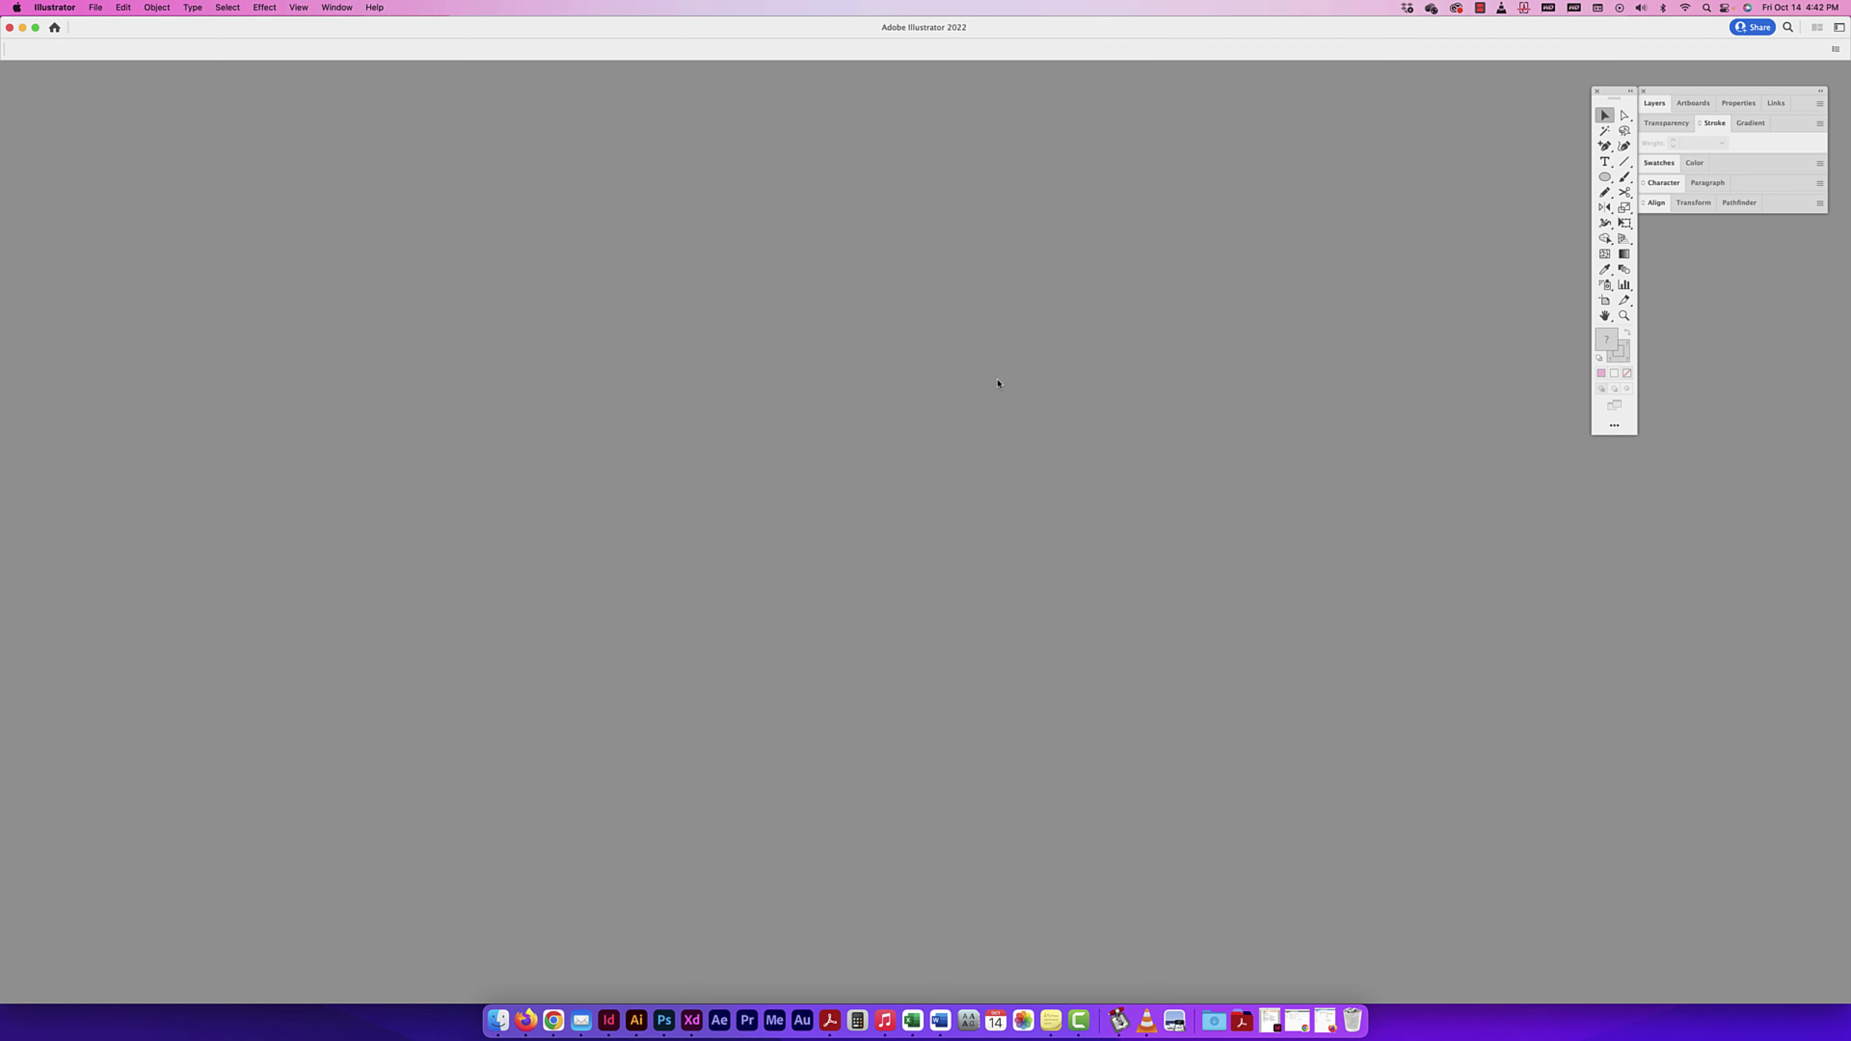
Step: Create a new 10 x 10 in document using the default preset
{"action": "key", "text": "super+n"}
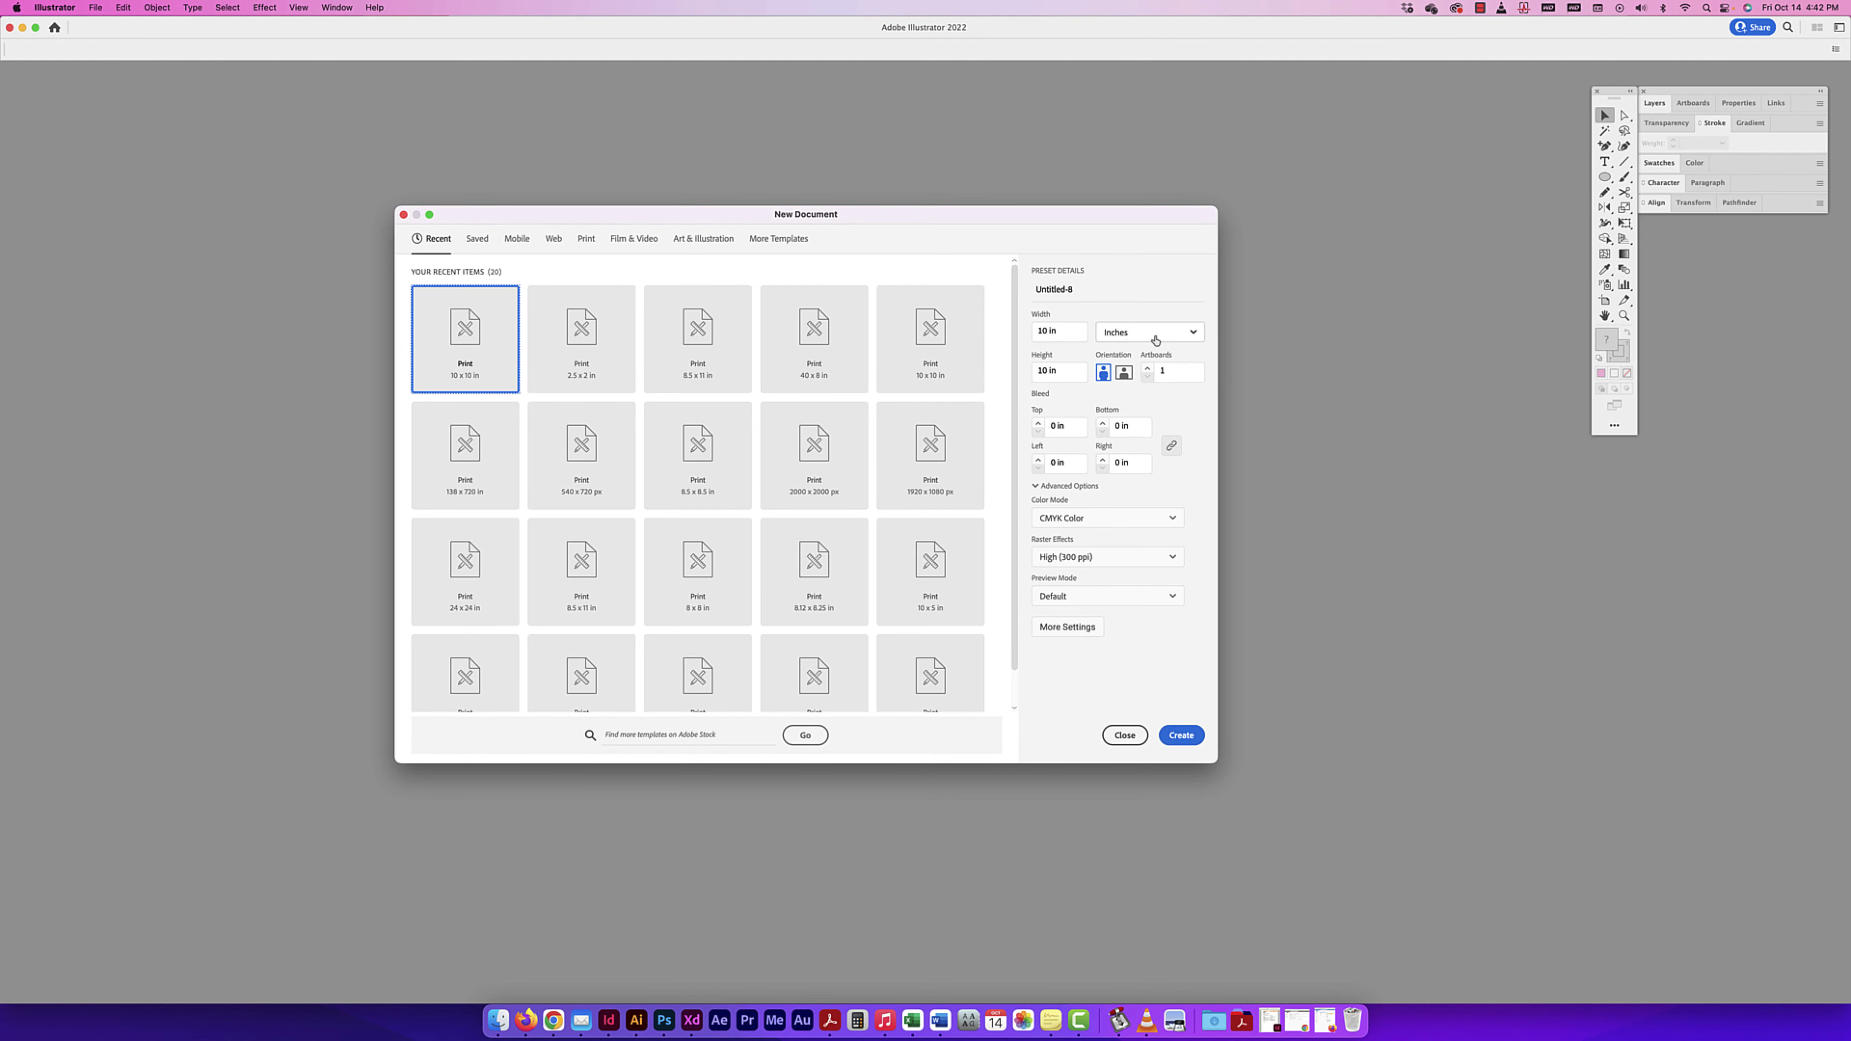
{"action": "left_click", "coordinate": [1182, 736]}
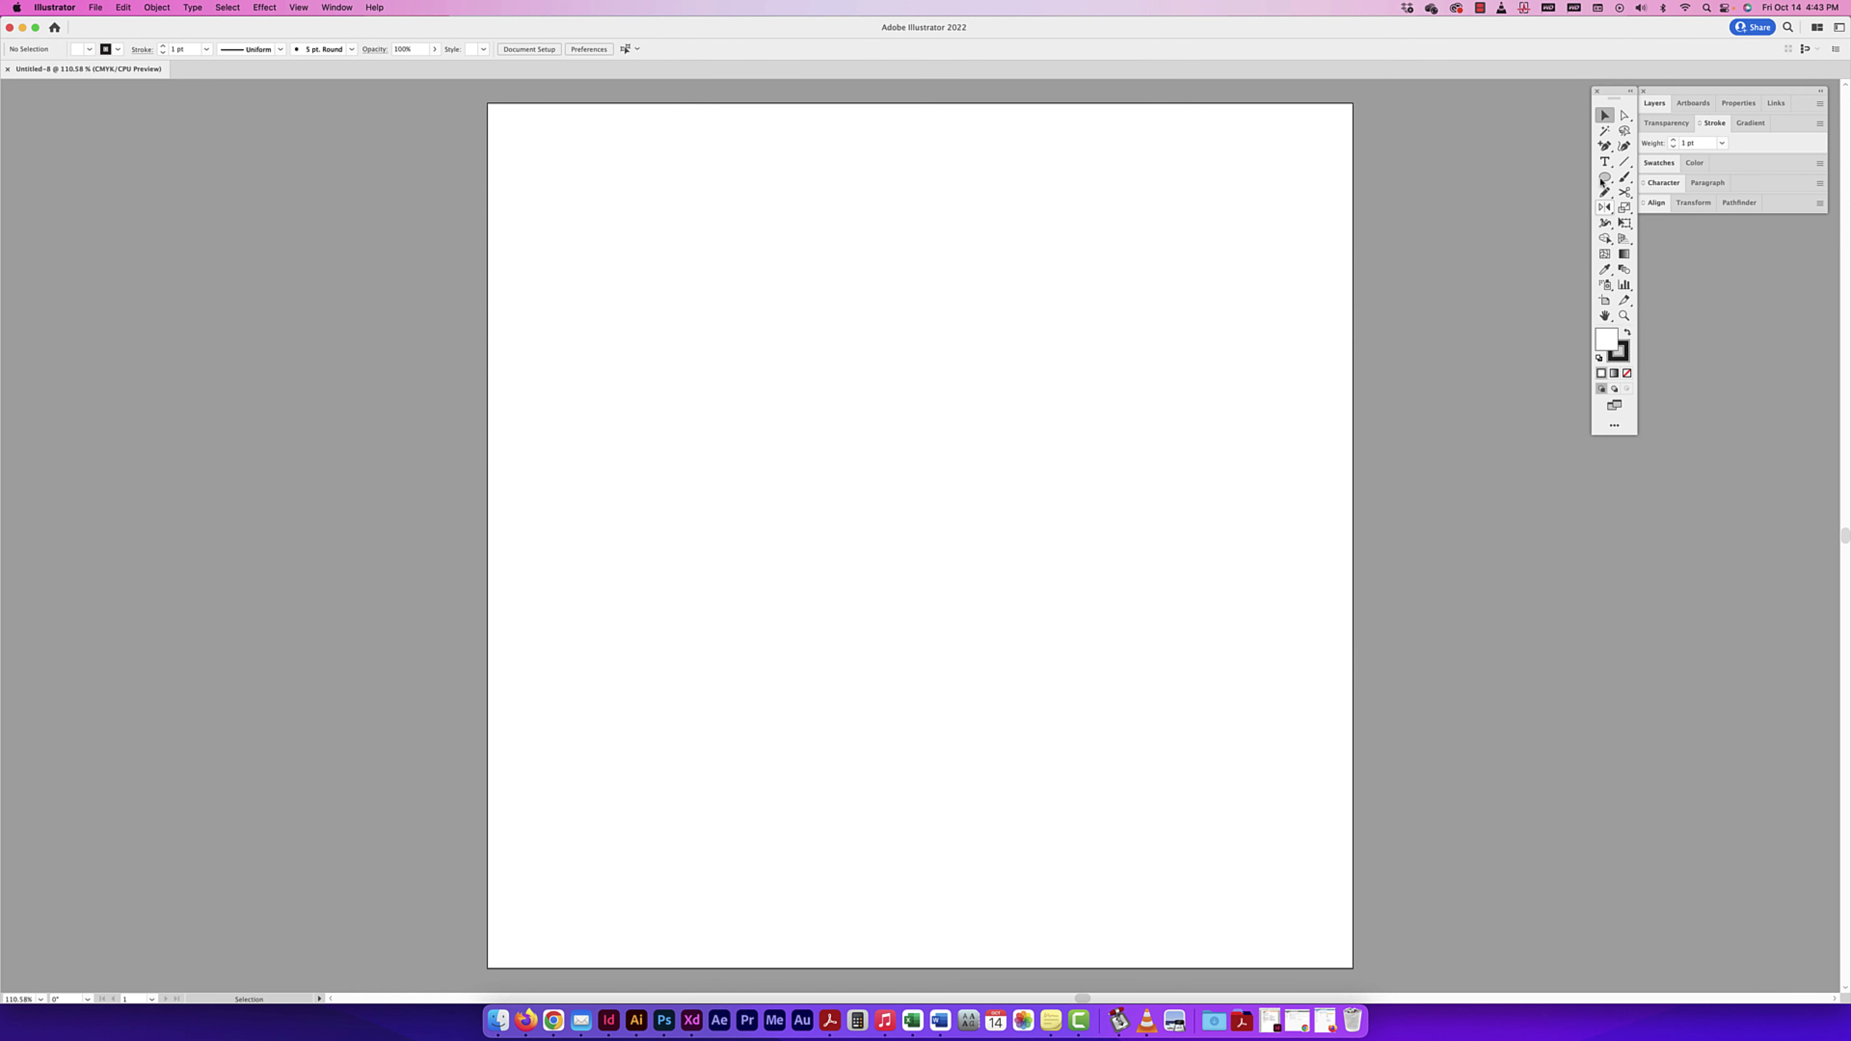
Step: Draw an exact 5 x 5 in rectangle and swap fill and stroke so it is solid black
{"action": "left_click", "coordinate": [1602, 179]}
{"action": "left_click", "coordinate": [1633, 182]}
{"action": "left_click", "coordinate": [923, 420]}
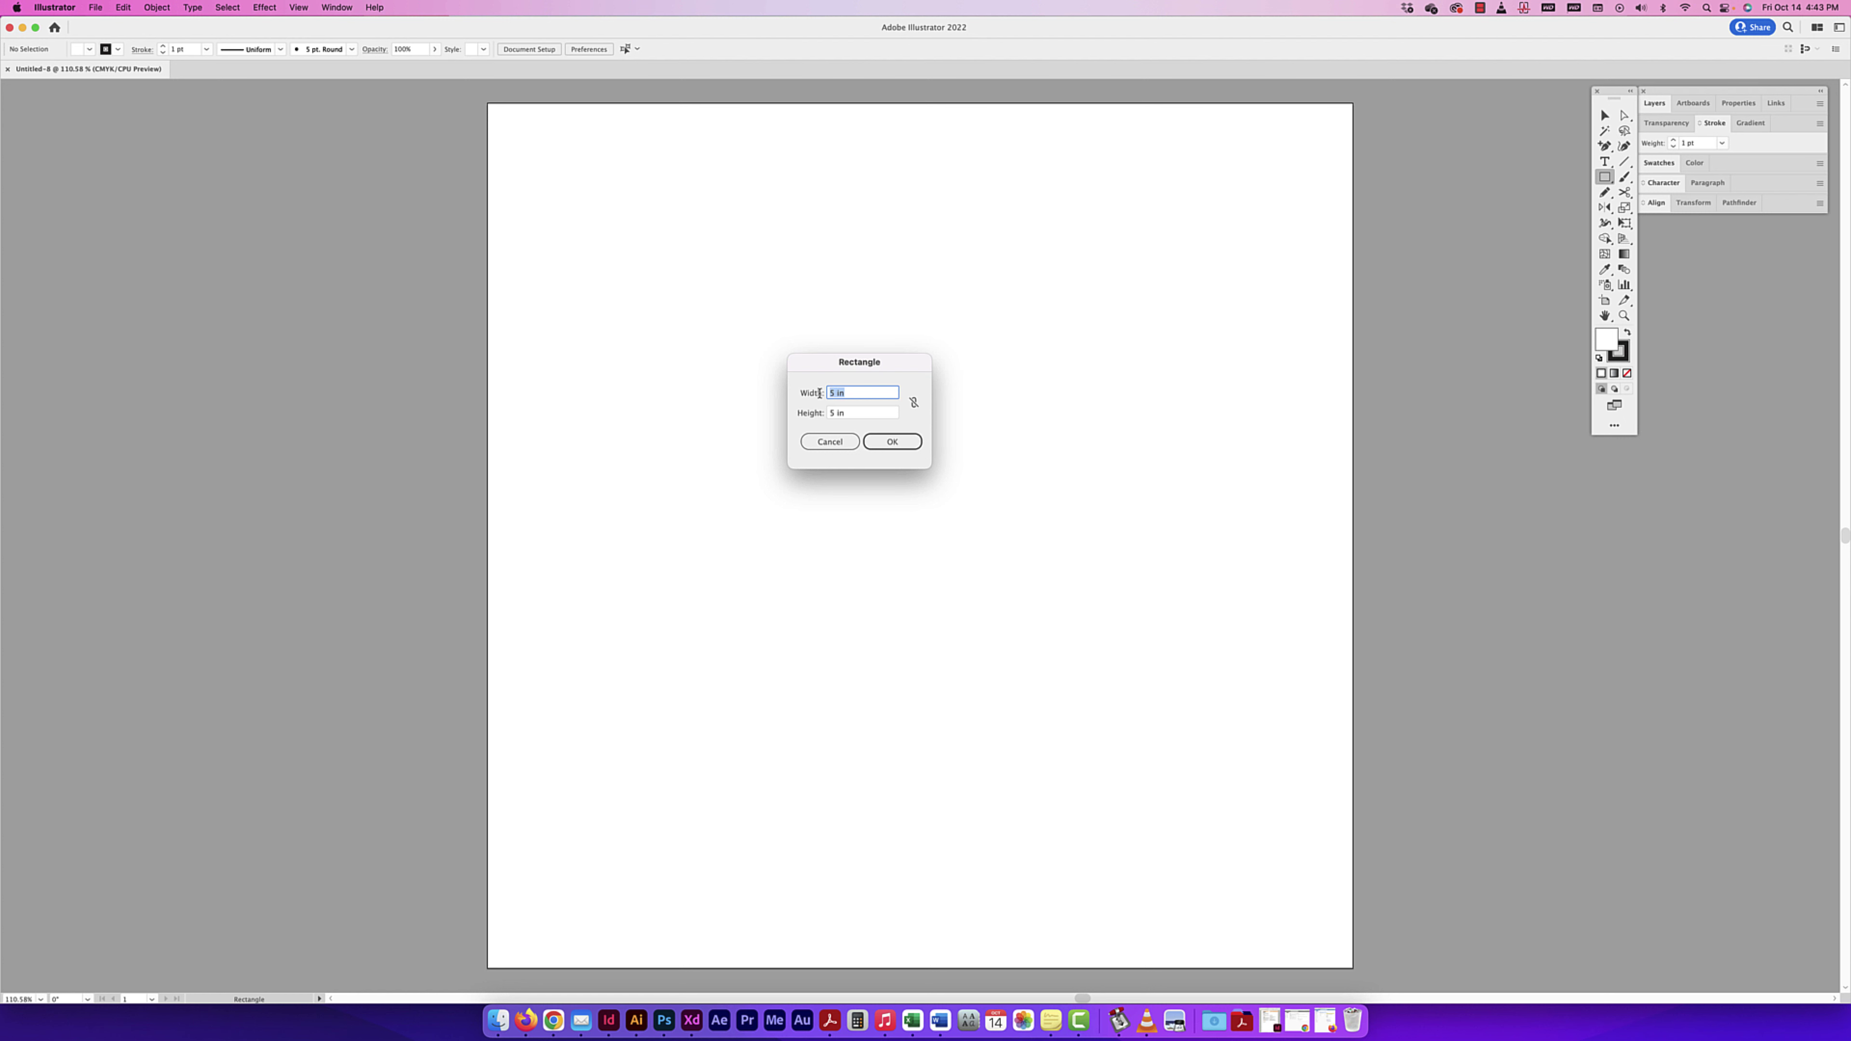
{"action": "left_click", "coordinate": [891, 442]}
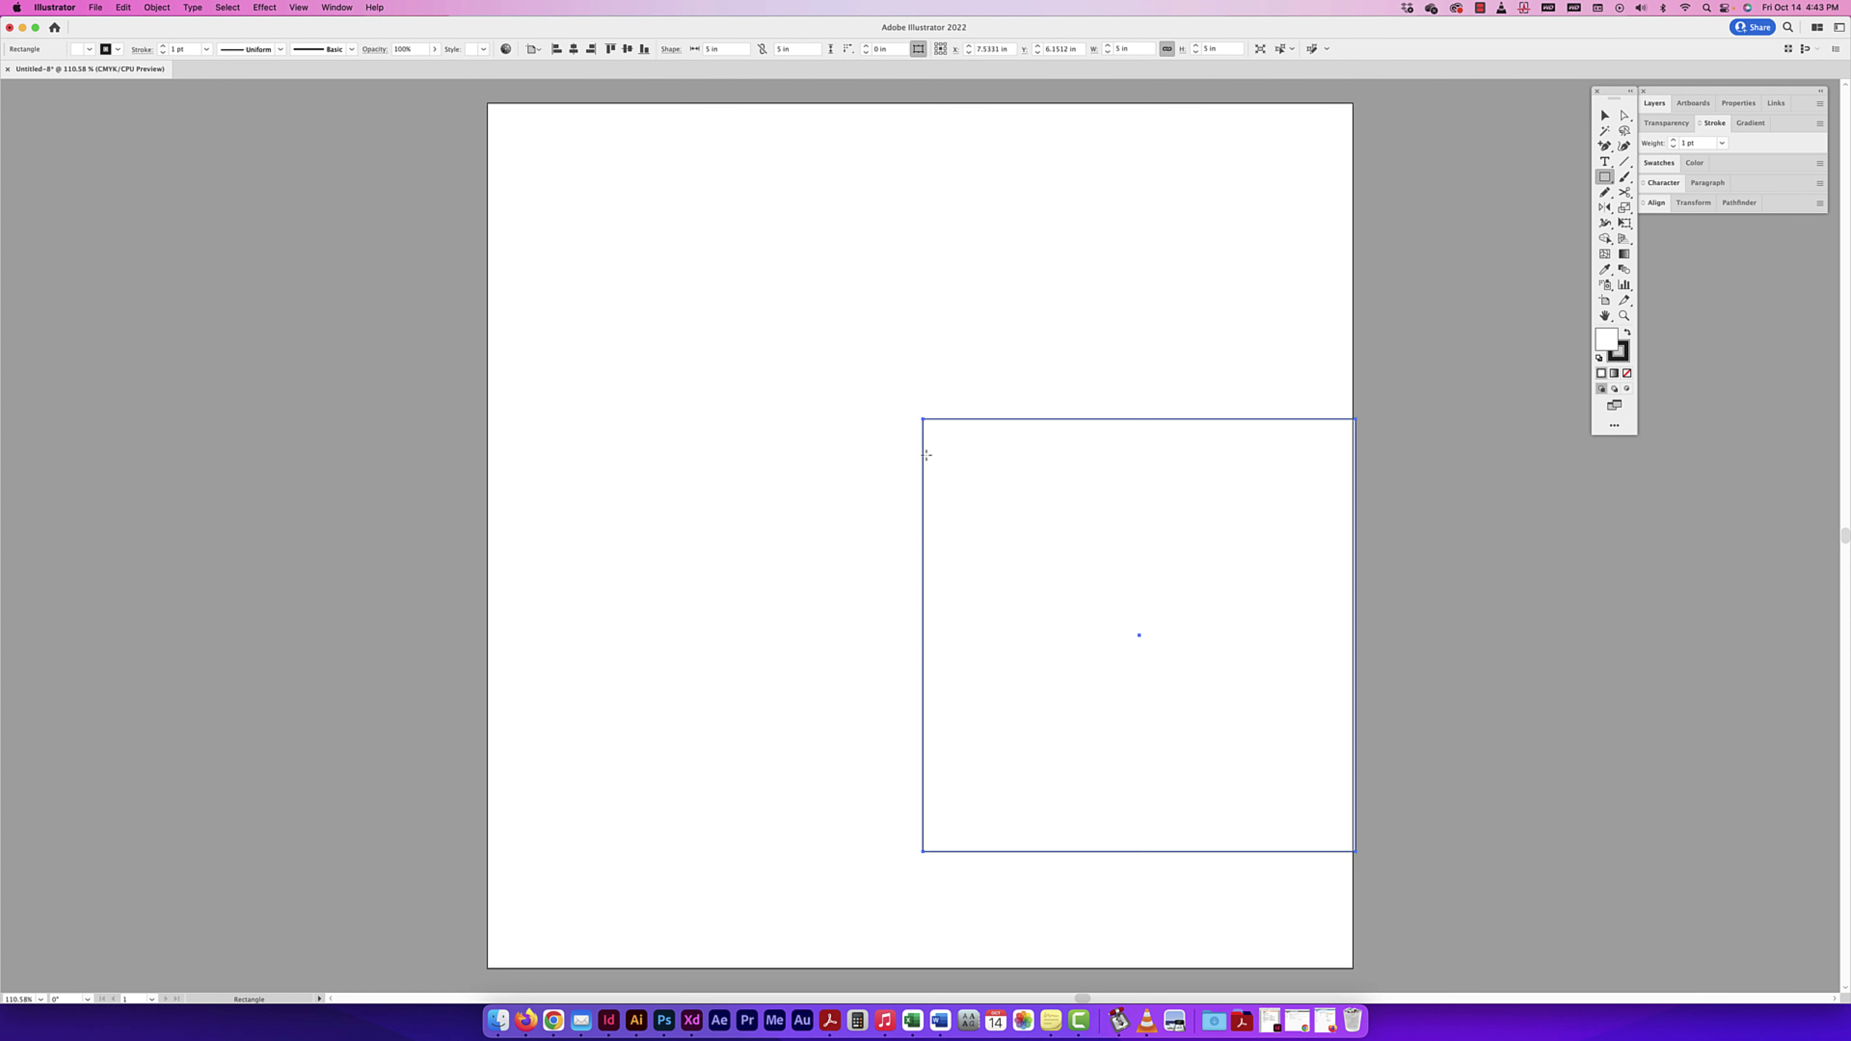
{"action": "left_click", "coordinate": [1628, 335]}
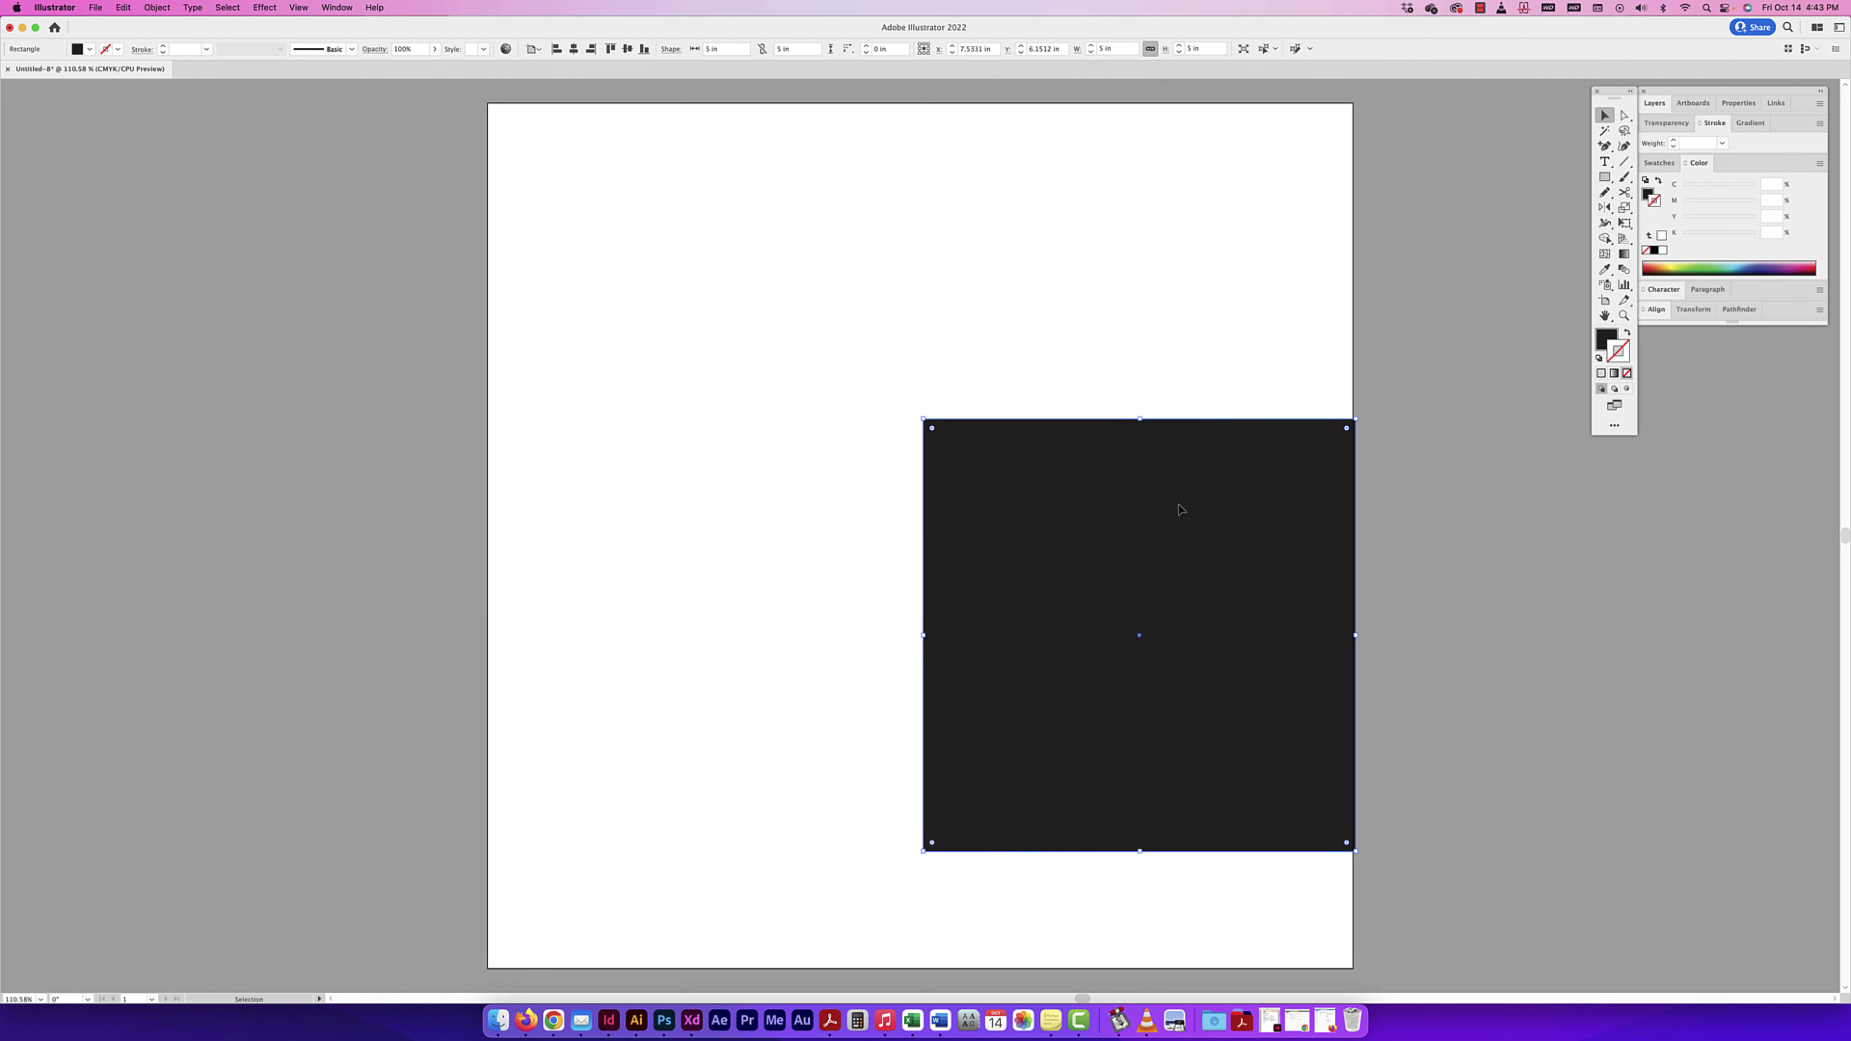
Step: Center the square horizontally and vertically, aligned to the artboard
{"action": "left_click", "coordinate": [1694, 309]}
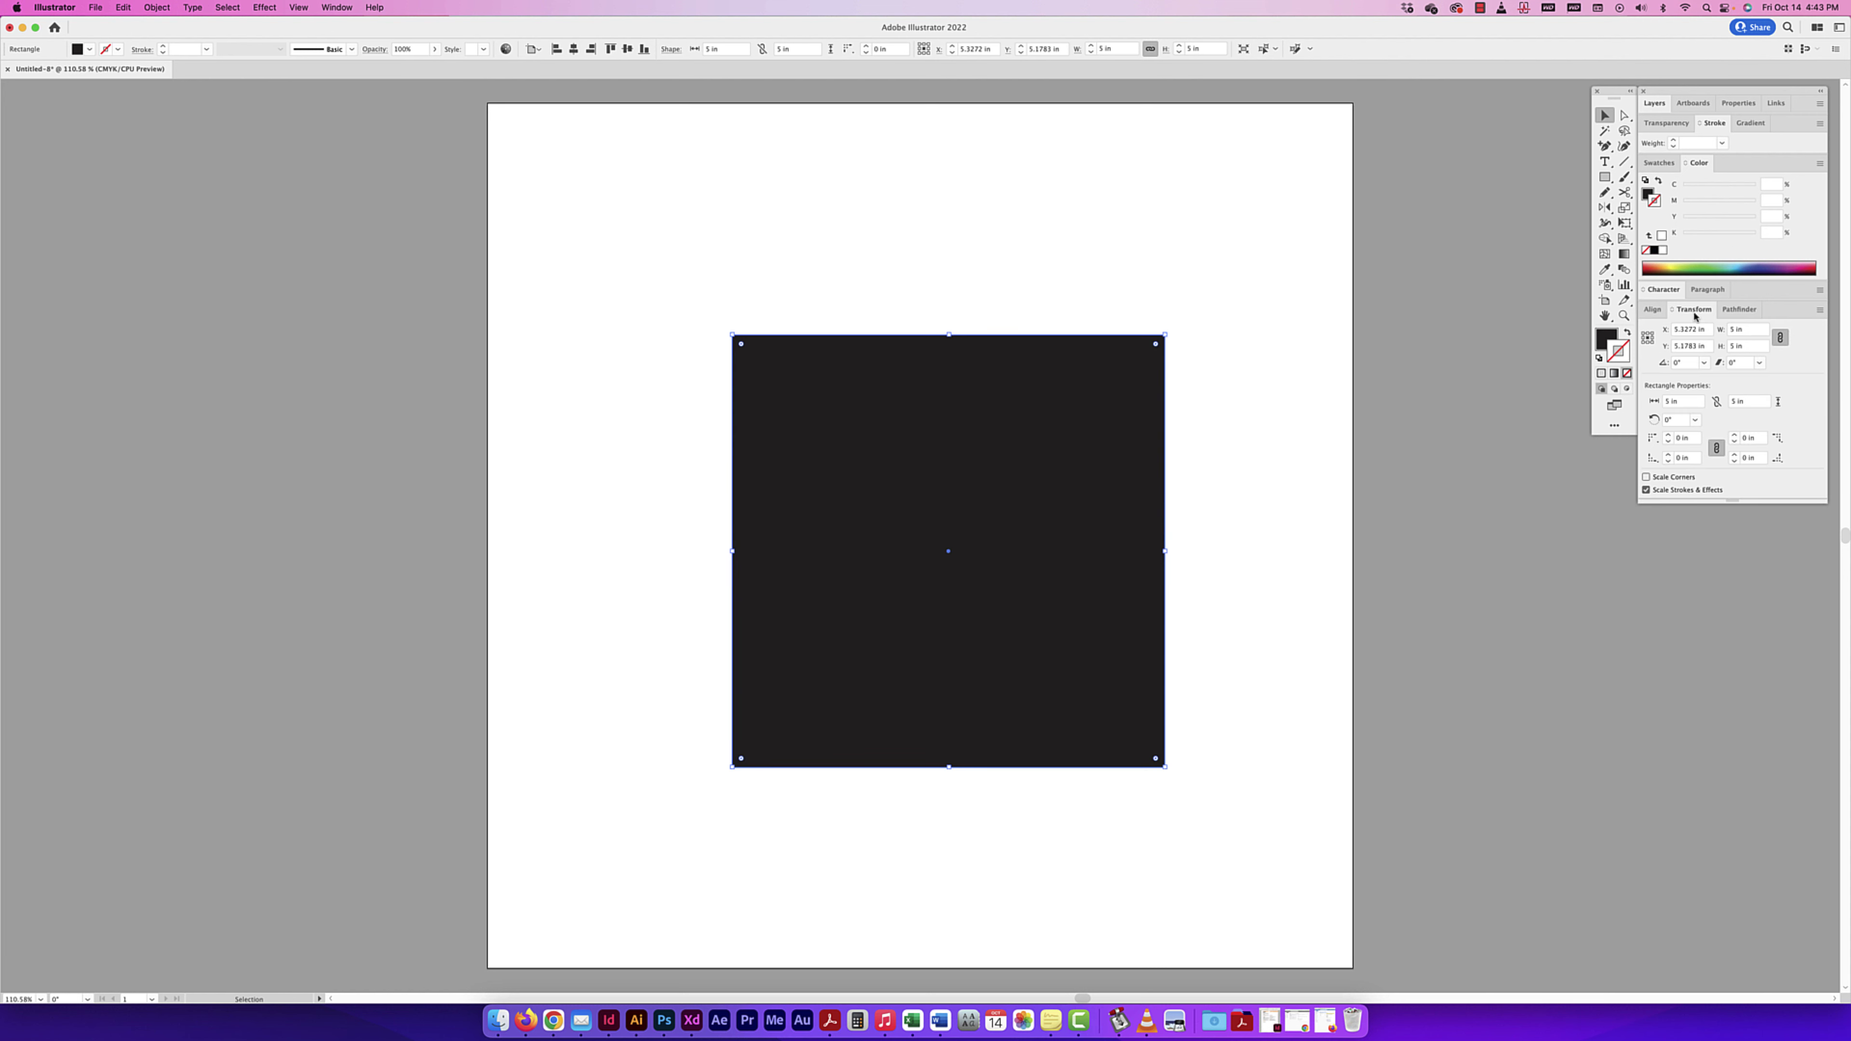
{"action": "left_click", "coordinate": [1244, 265]}
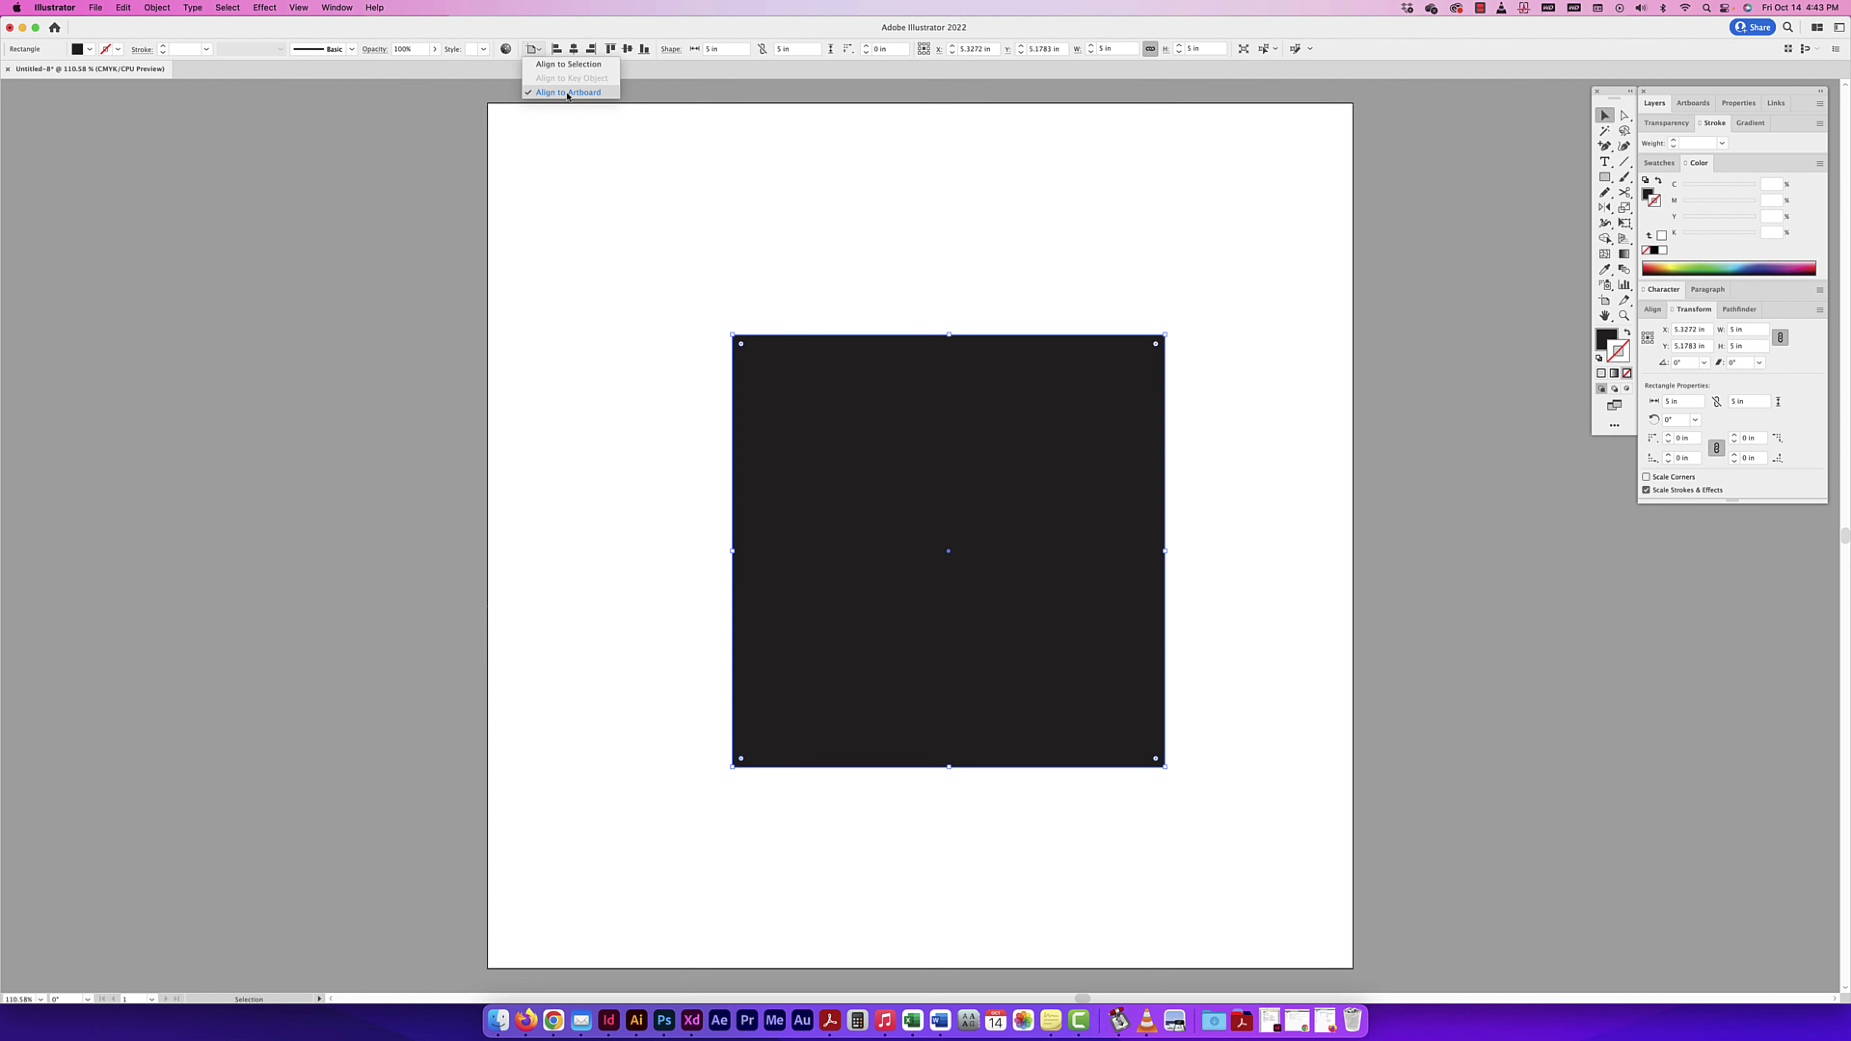
{"action": "left_click", "coordinate": [574, 49]}
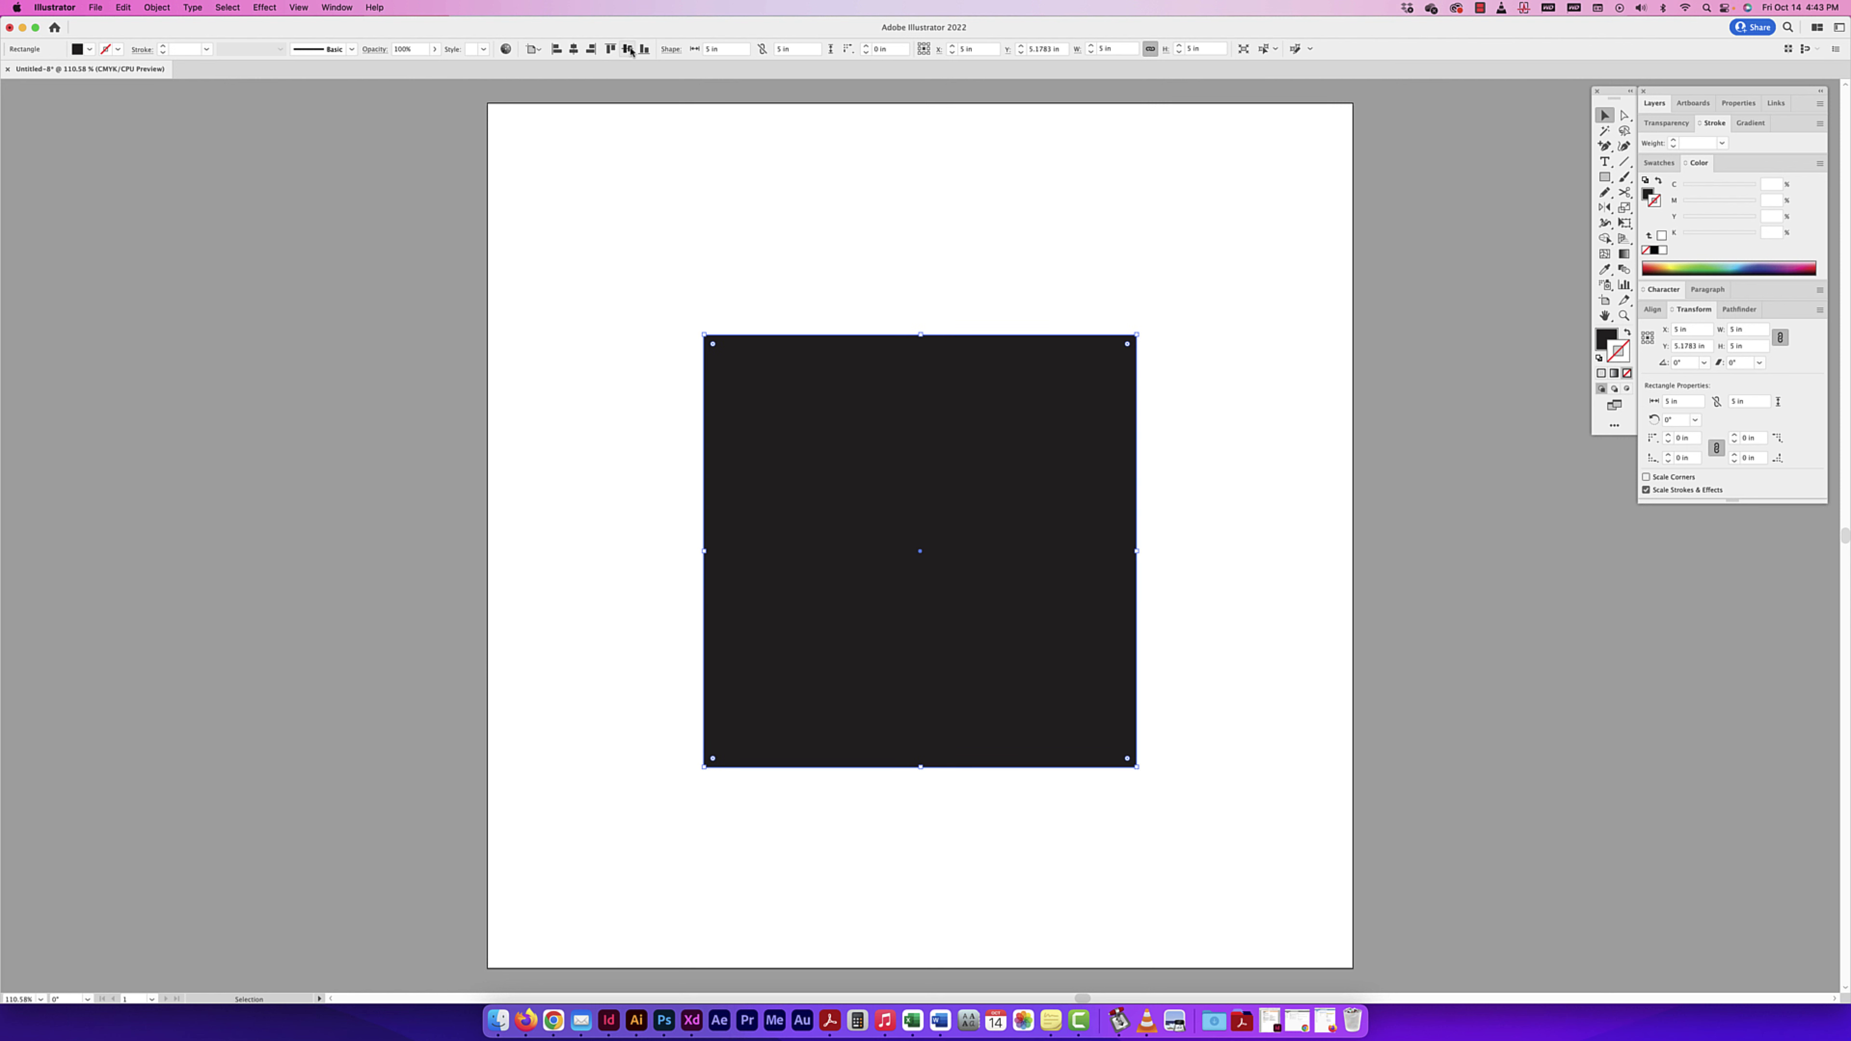
{"action": "left_click", "coordinate": [838, 208]}
Step: Zoom out slightly and merge the upper-right pieces of the square into one red shape
{"action": "key", "text": "super+minus"}
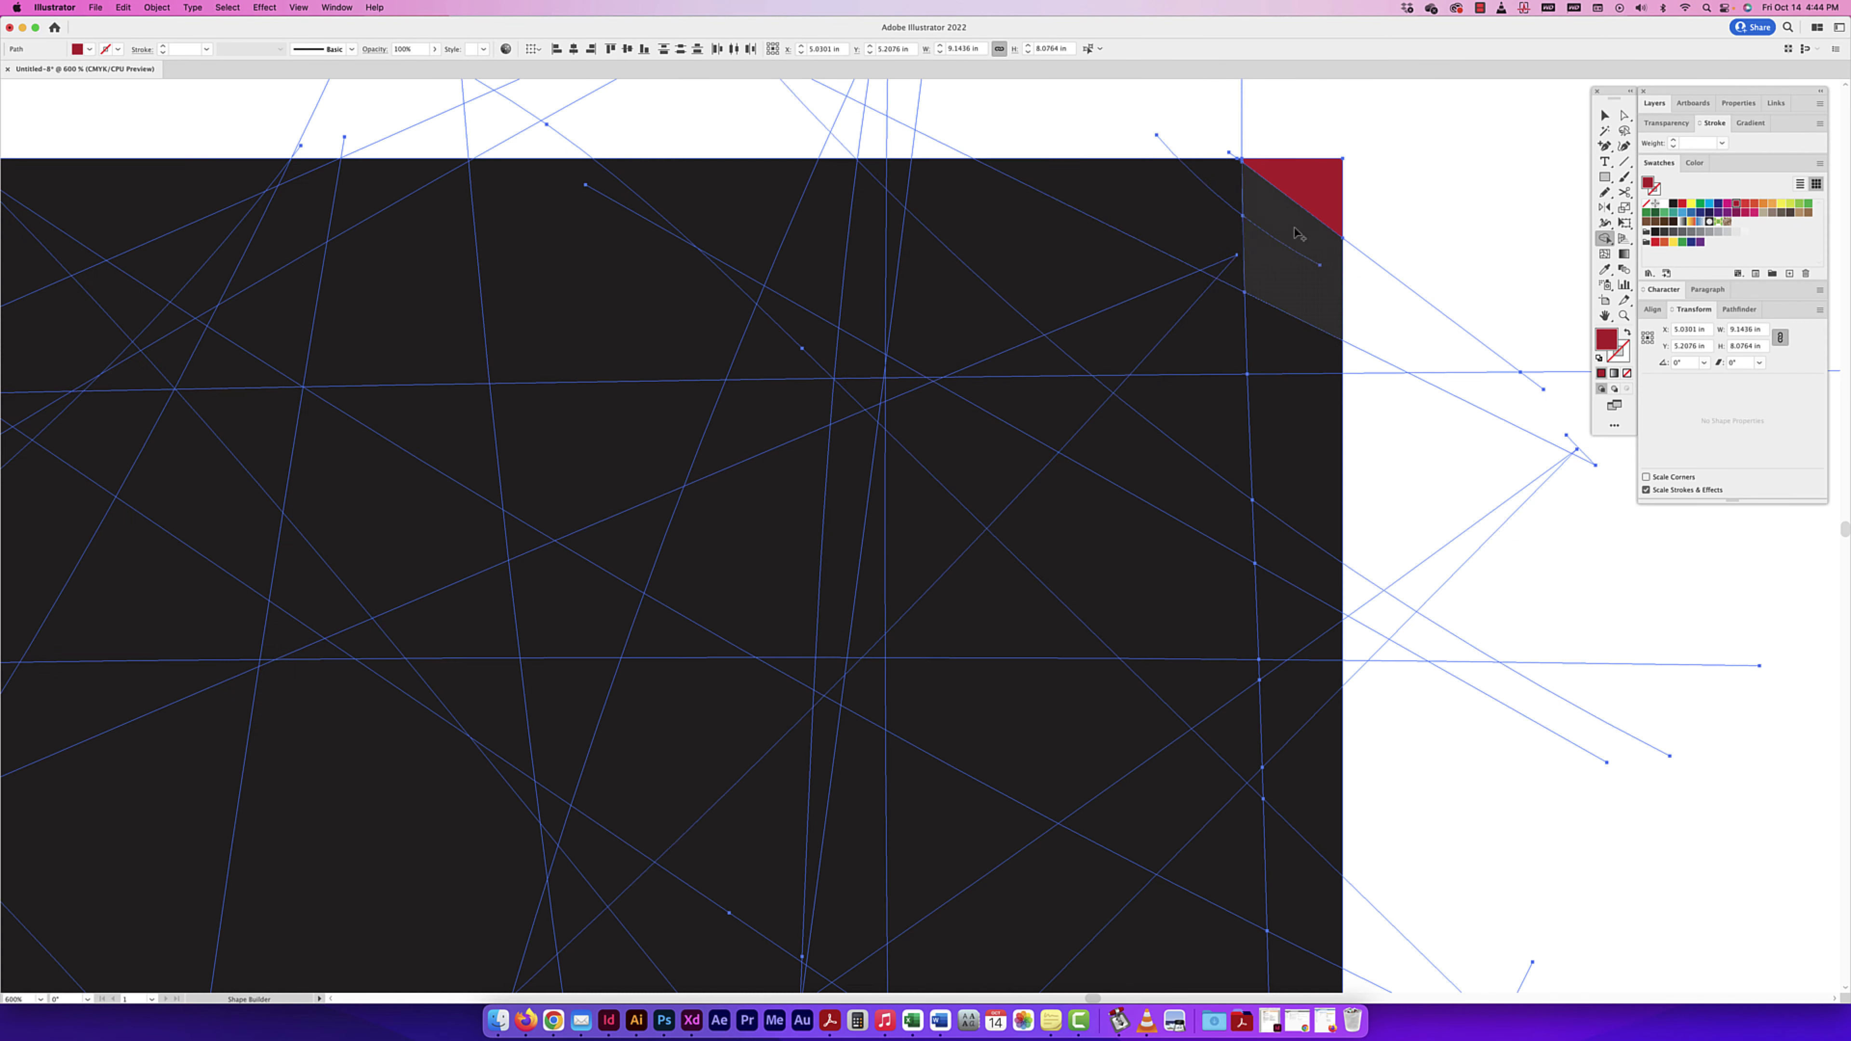
{"action": "left_click_drag", "start_coordinate": [1296, 234], "coordinate": [874, 419]}
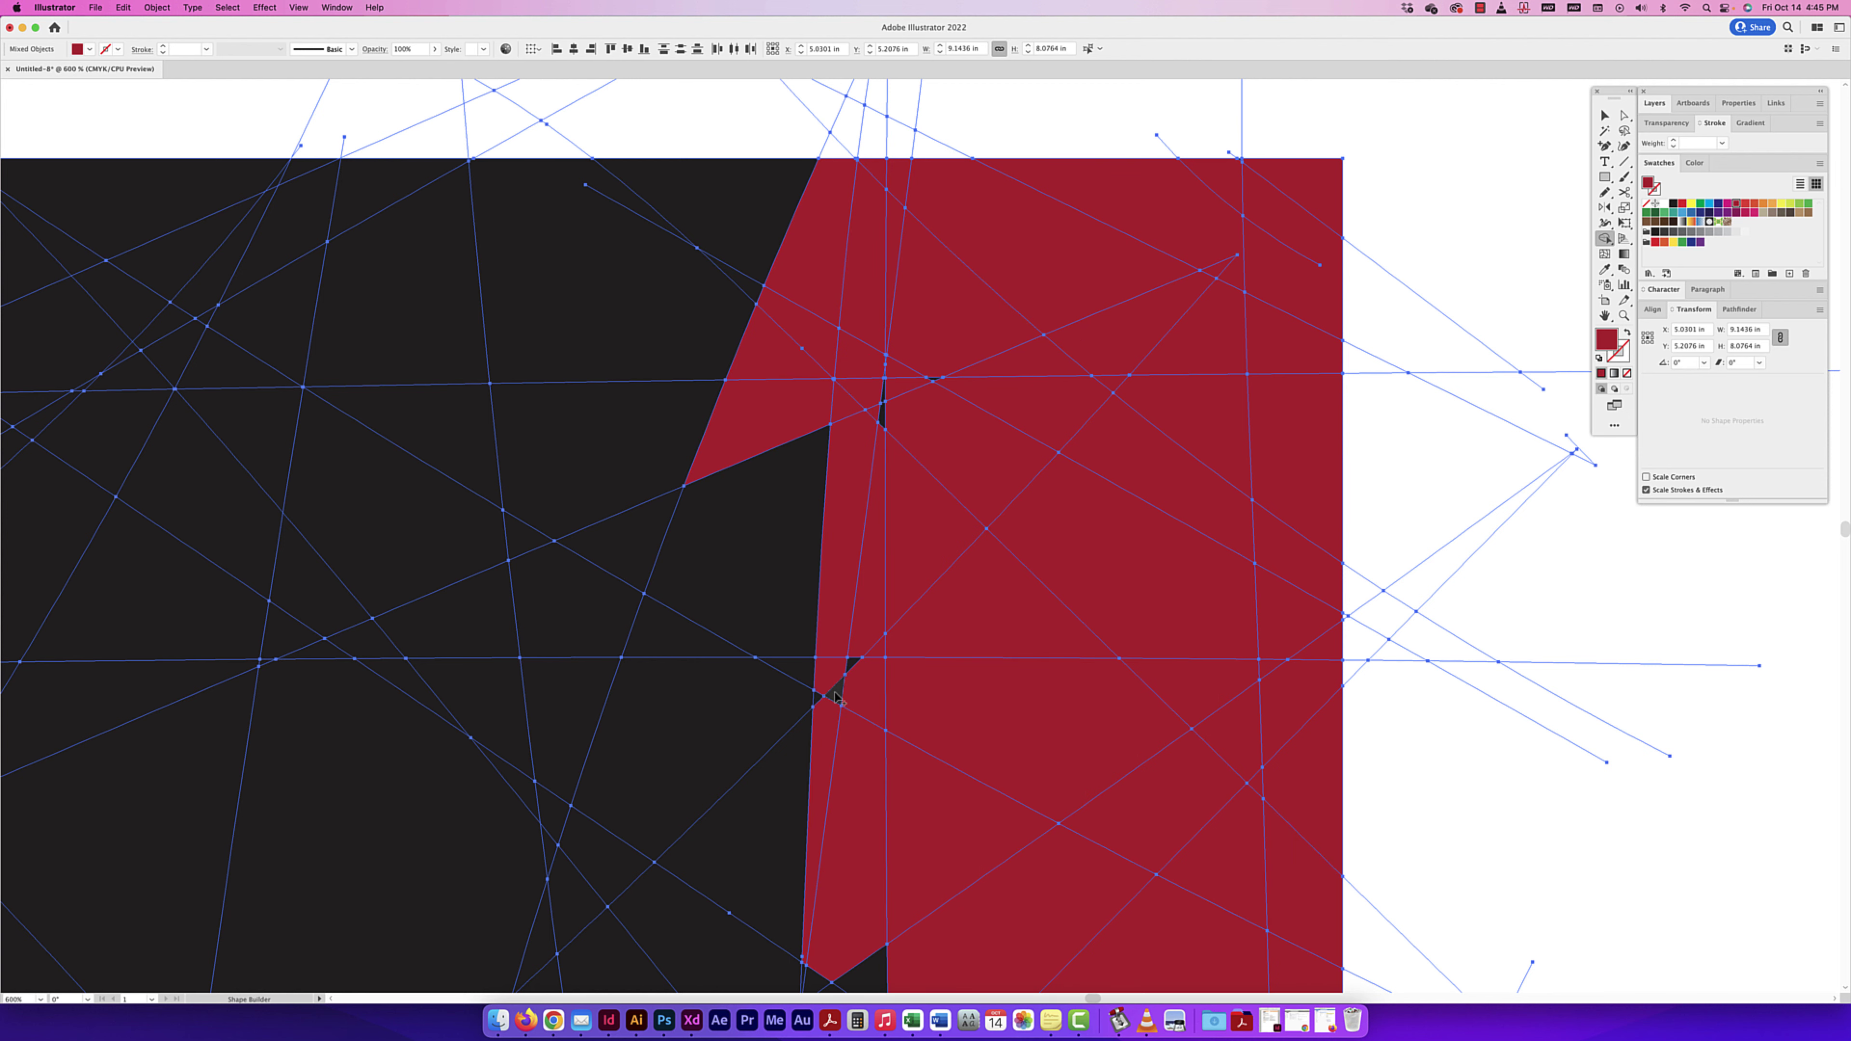
Step: Merge more central pieces and the dark pieces near the left edge into the red shape
{"action": "left_click_drag", "start_coordinate": [874, 420], "coordinate": [656, 729]}
{"action": "key", "text": "super+equal"}
{"action": "key", "text": "super+equal"}
{"action": "key", "text": "super+equal"}
{"action": "key", "text": "super+minus"}
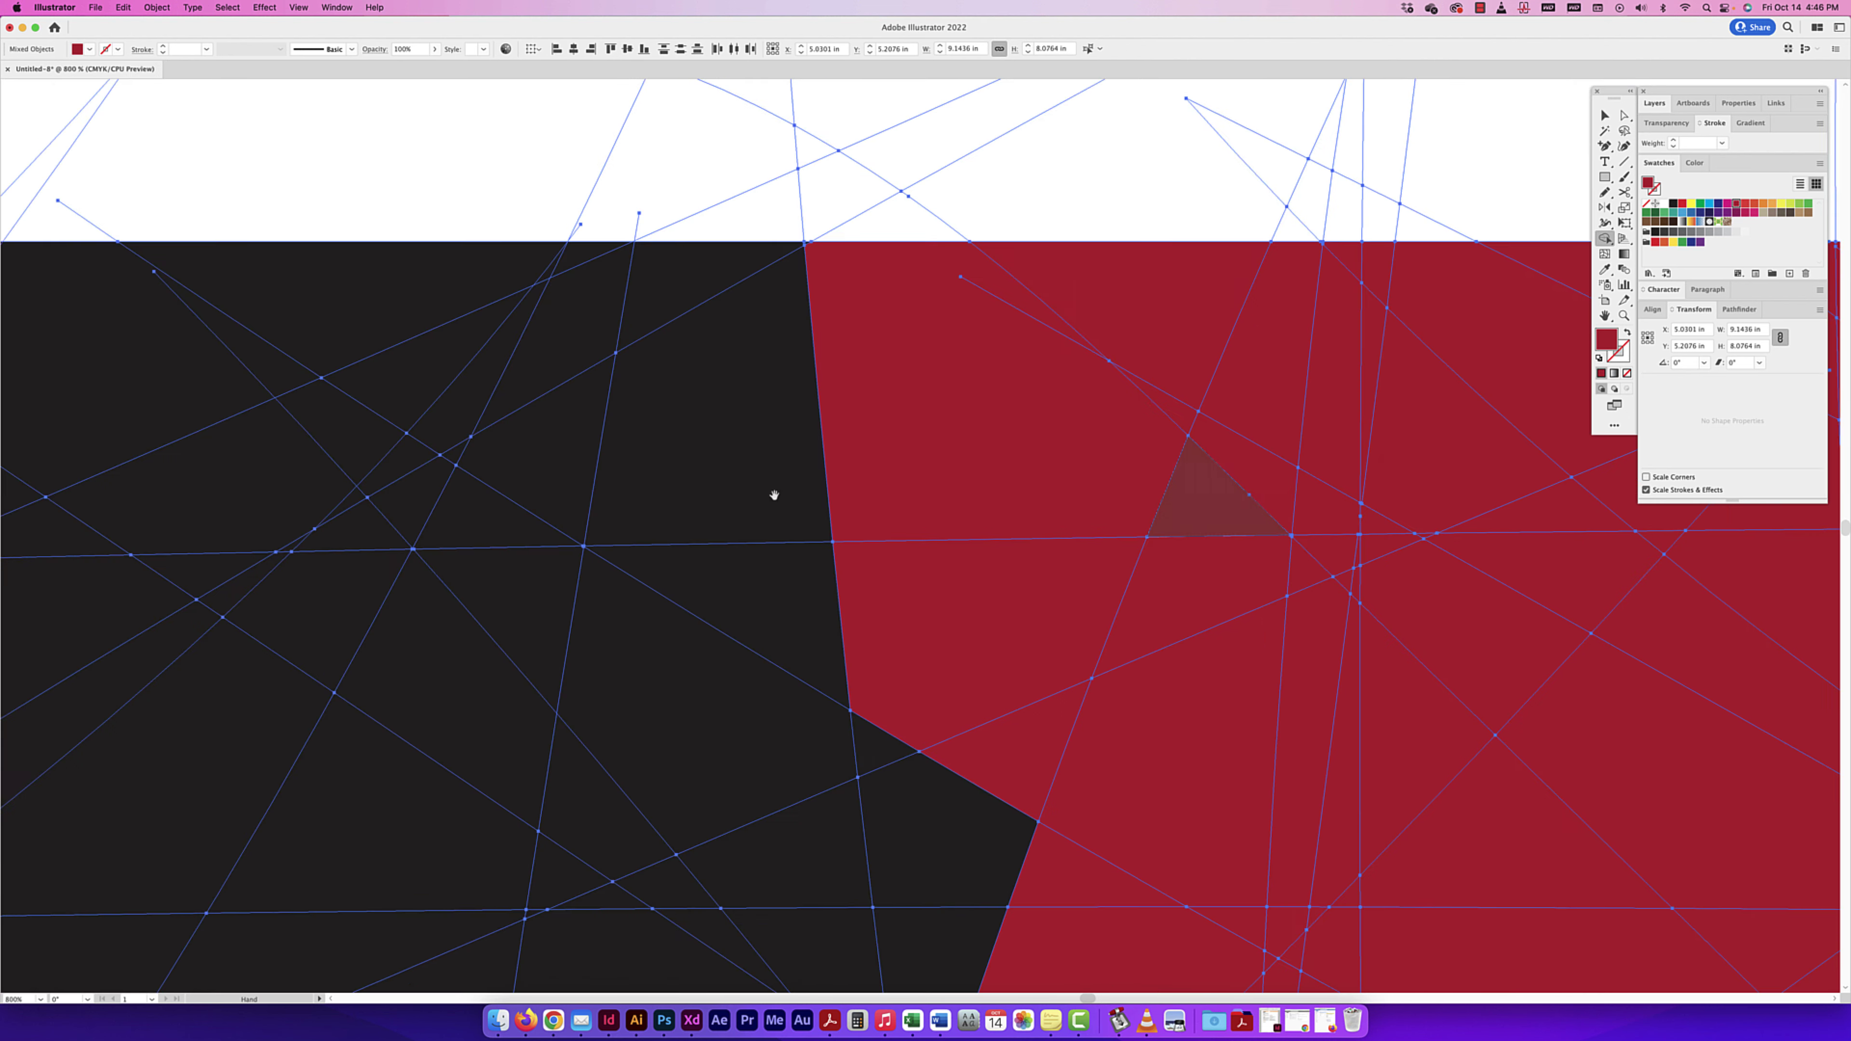
{"action": "scroll", "coordinate": [773, 496], "scroll_direction": "down", "scroll_amount": 3}
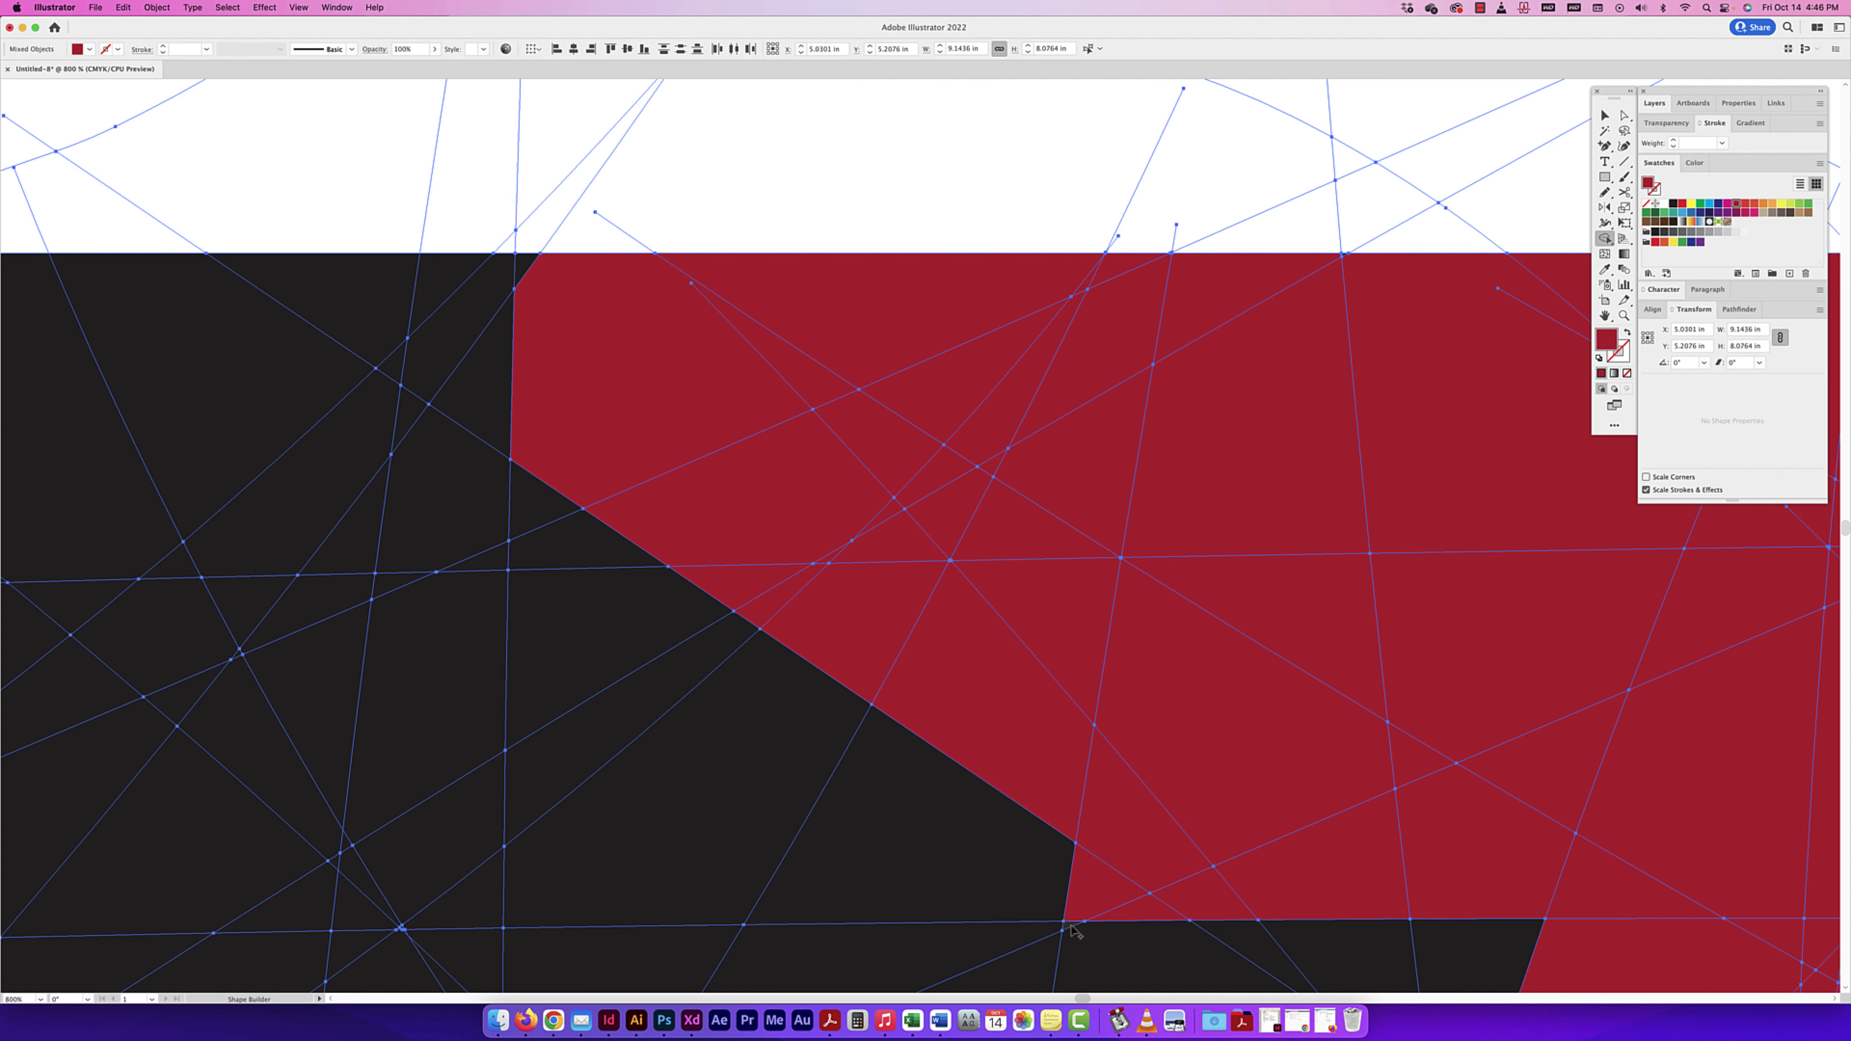
{"action": "left_click_drag", "start_coordinate": [1028, 534], "coordinate": [510, 657]}
{"action": "mouse_move", "coordinate": [696, 737]}
{"action": "left_mouse_down"}
{"action": "mouse_move", "coordinate": [757, 709]}
{"action": "mouse_move", "coordinate": [1442, 742]}
{"action": "left_mouse_up"}
{"action": "mouse_move", "coordinate": [734, 403]}
{"action": "left_mouse_down"}
{"action": "mouse_move", "coordinate": [201, 279]}
{"action": "mouse_move", "coordinate": [1062, 611]}
{"action": "mouse_move", "coordinate": [583, 731]}
{"action": "left_mouse_up"}
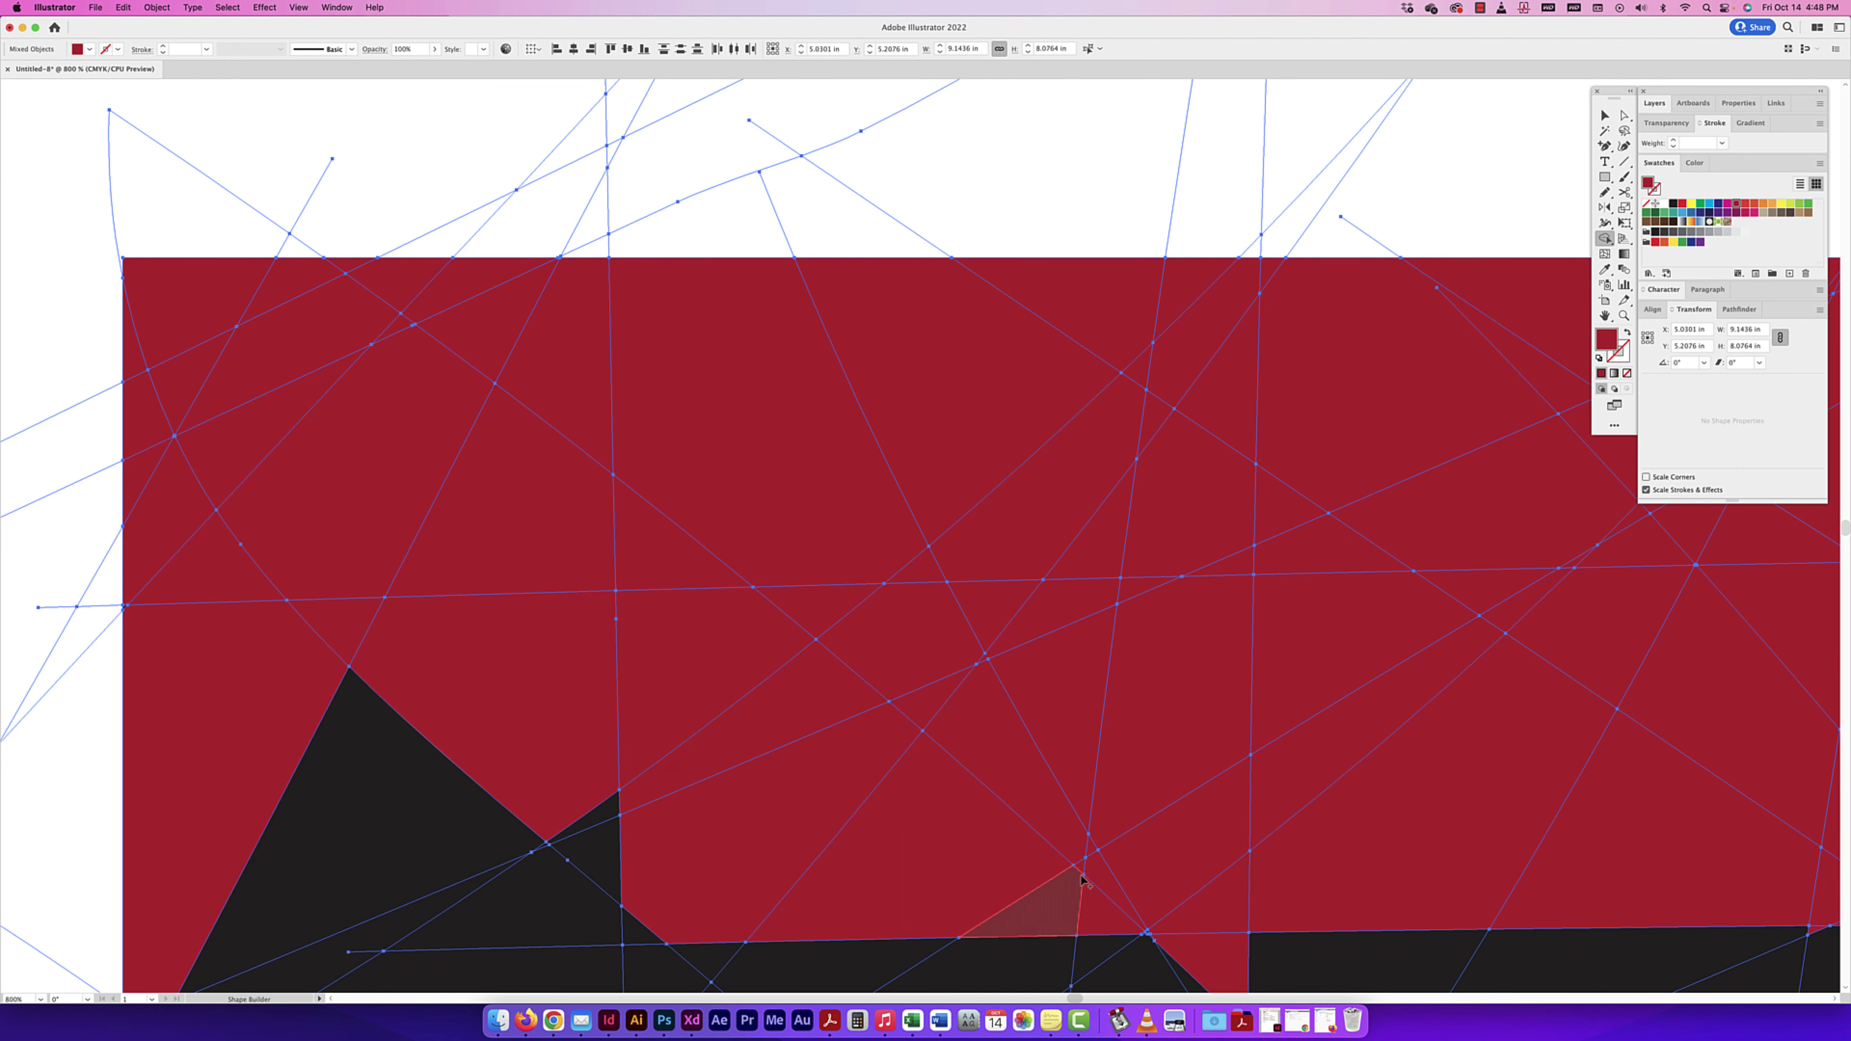
Step: Add further dark regions, the bottom-left pieces and the black peaks to the red shape
{"action": "scroll", "coordinate": [634, 520], "scroll_direction": "down", "scroll_amount": 10}
{"action": "left_click_drag", "start_coordinate": [634, 519], "coordinate": [1107, 425]}
{"action": "scroll", "coordinate": [1136, 579], "scroll_direction": "down", "scroll_amount": 2}
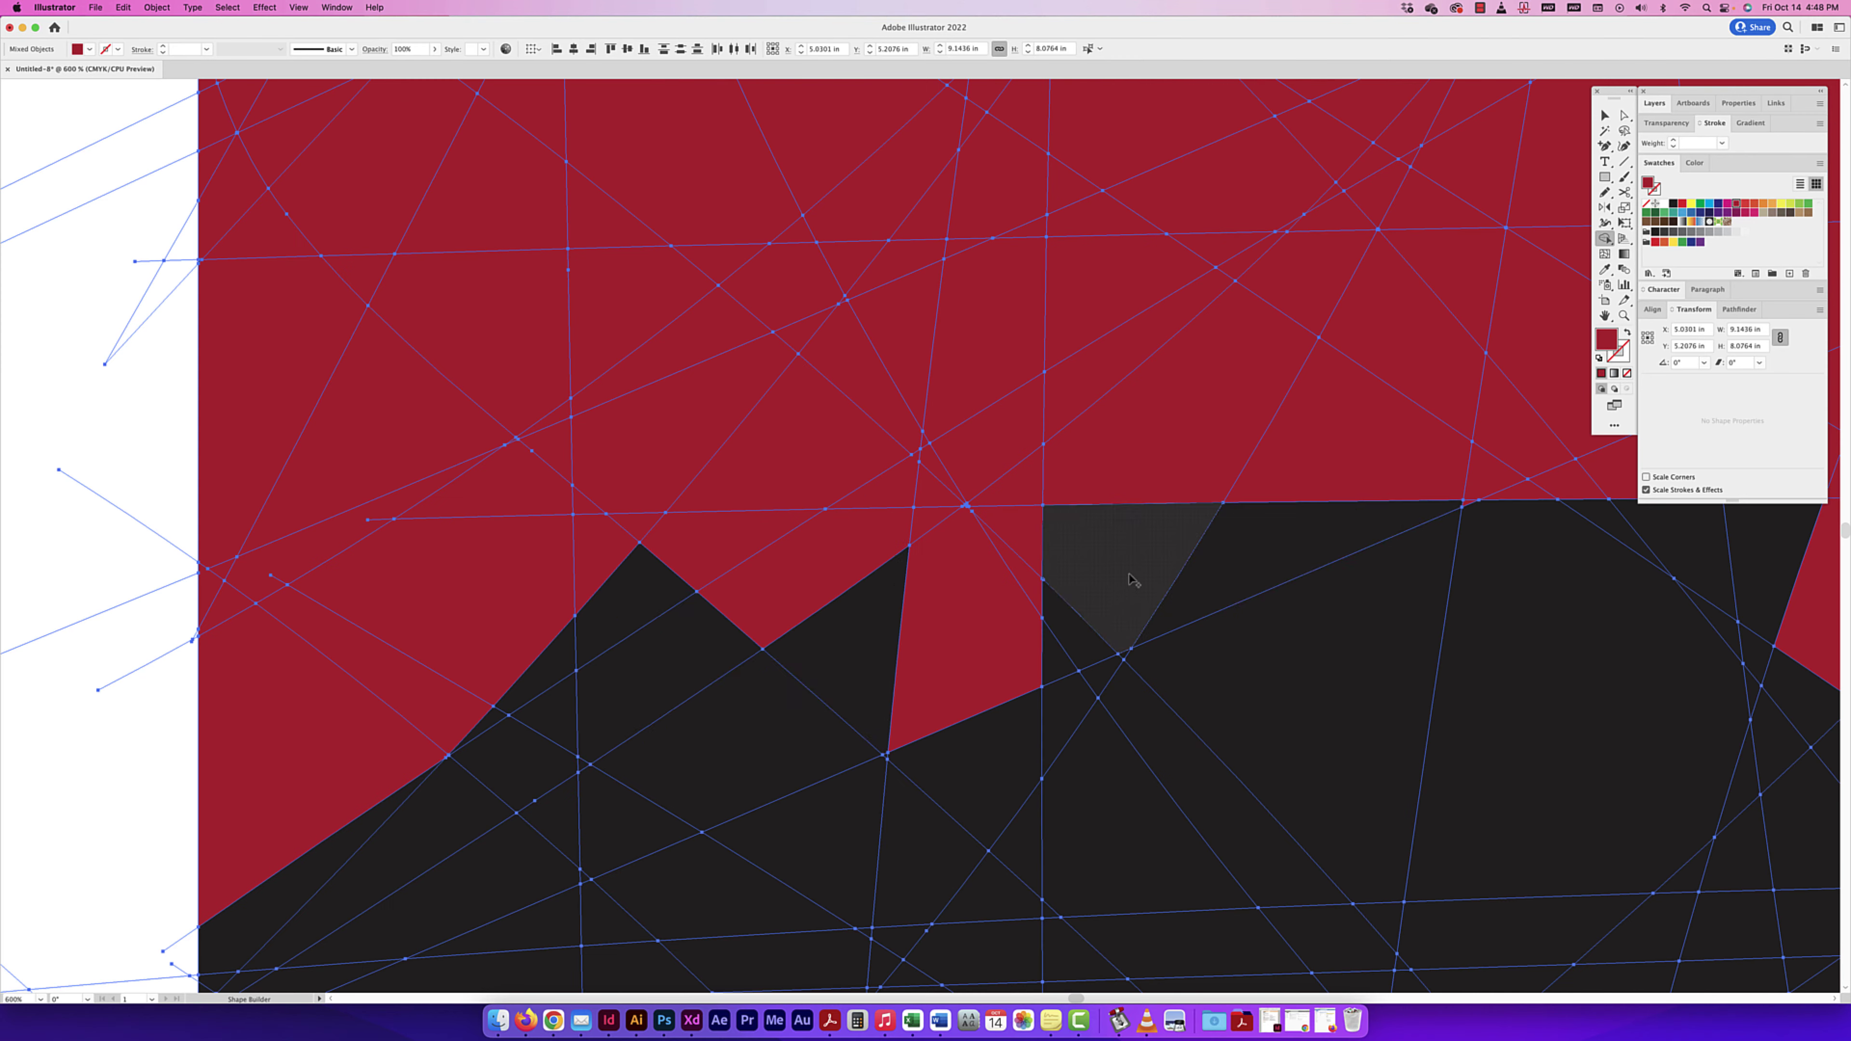
{"action": "mouse_move", "coordinate": [1136, 579]}
{"action": "left_mouse_down"}
{"action": "mouse_move", "coordinate": [413, 786]}
{"action": "mouse_move", "coordinate": [1126, 662]}
{"action": "mouse_move", "coordinate": [438, 875]}
{"action": "left_mouse_up"}
{"action": "scroll", "coordinate": [241, 647], "scroll_direction": "down", "scroll_amount": 7}
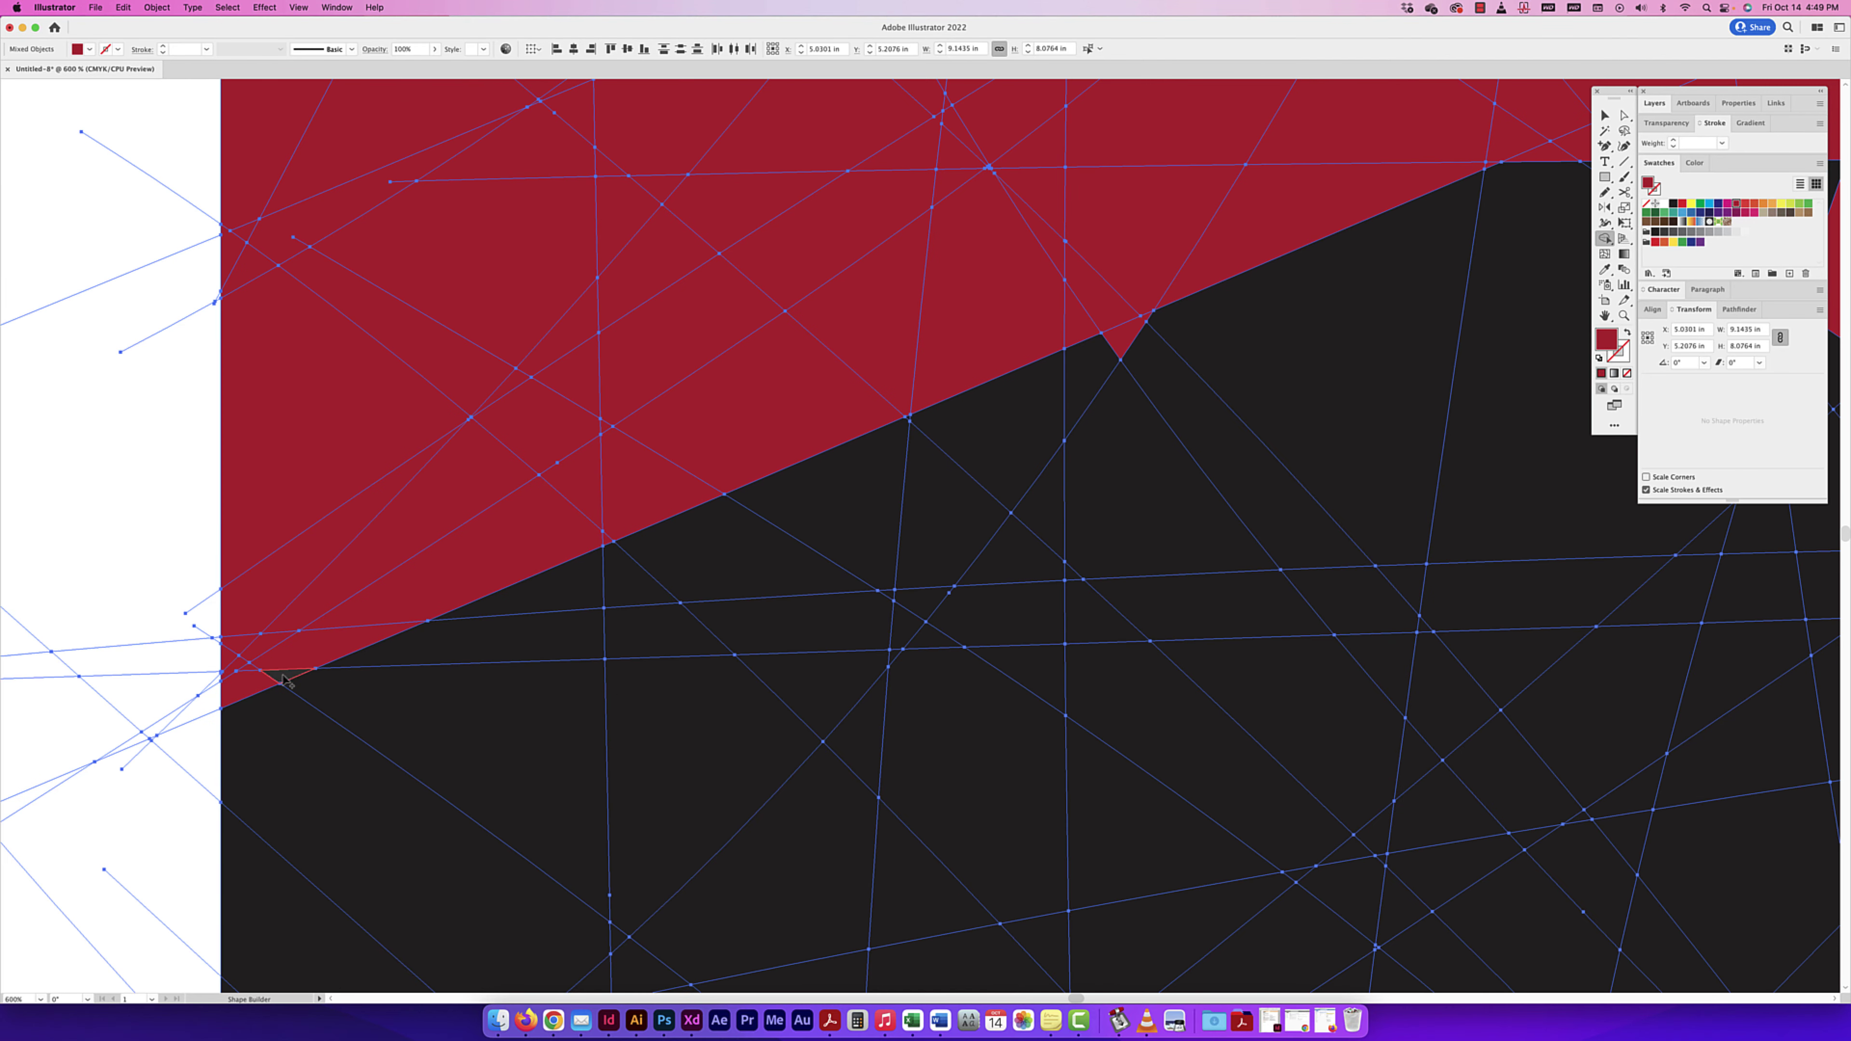
{"action": "left_click_drag", "start_coordinate": [284, 678], "coordinate": [951, 384]}
{"action": "scroll", "coordinate": [951, 385], "scroll_direction": "down", "scroll_amount": 1}
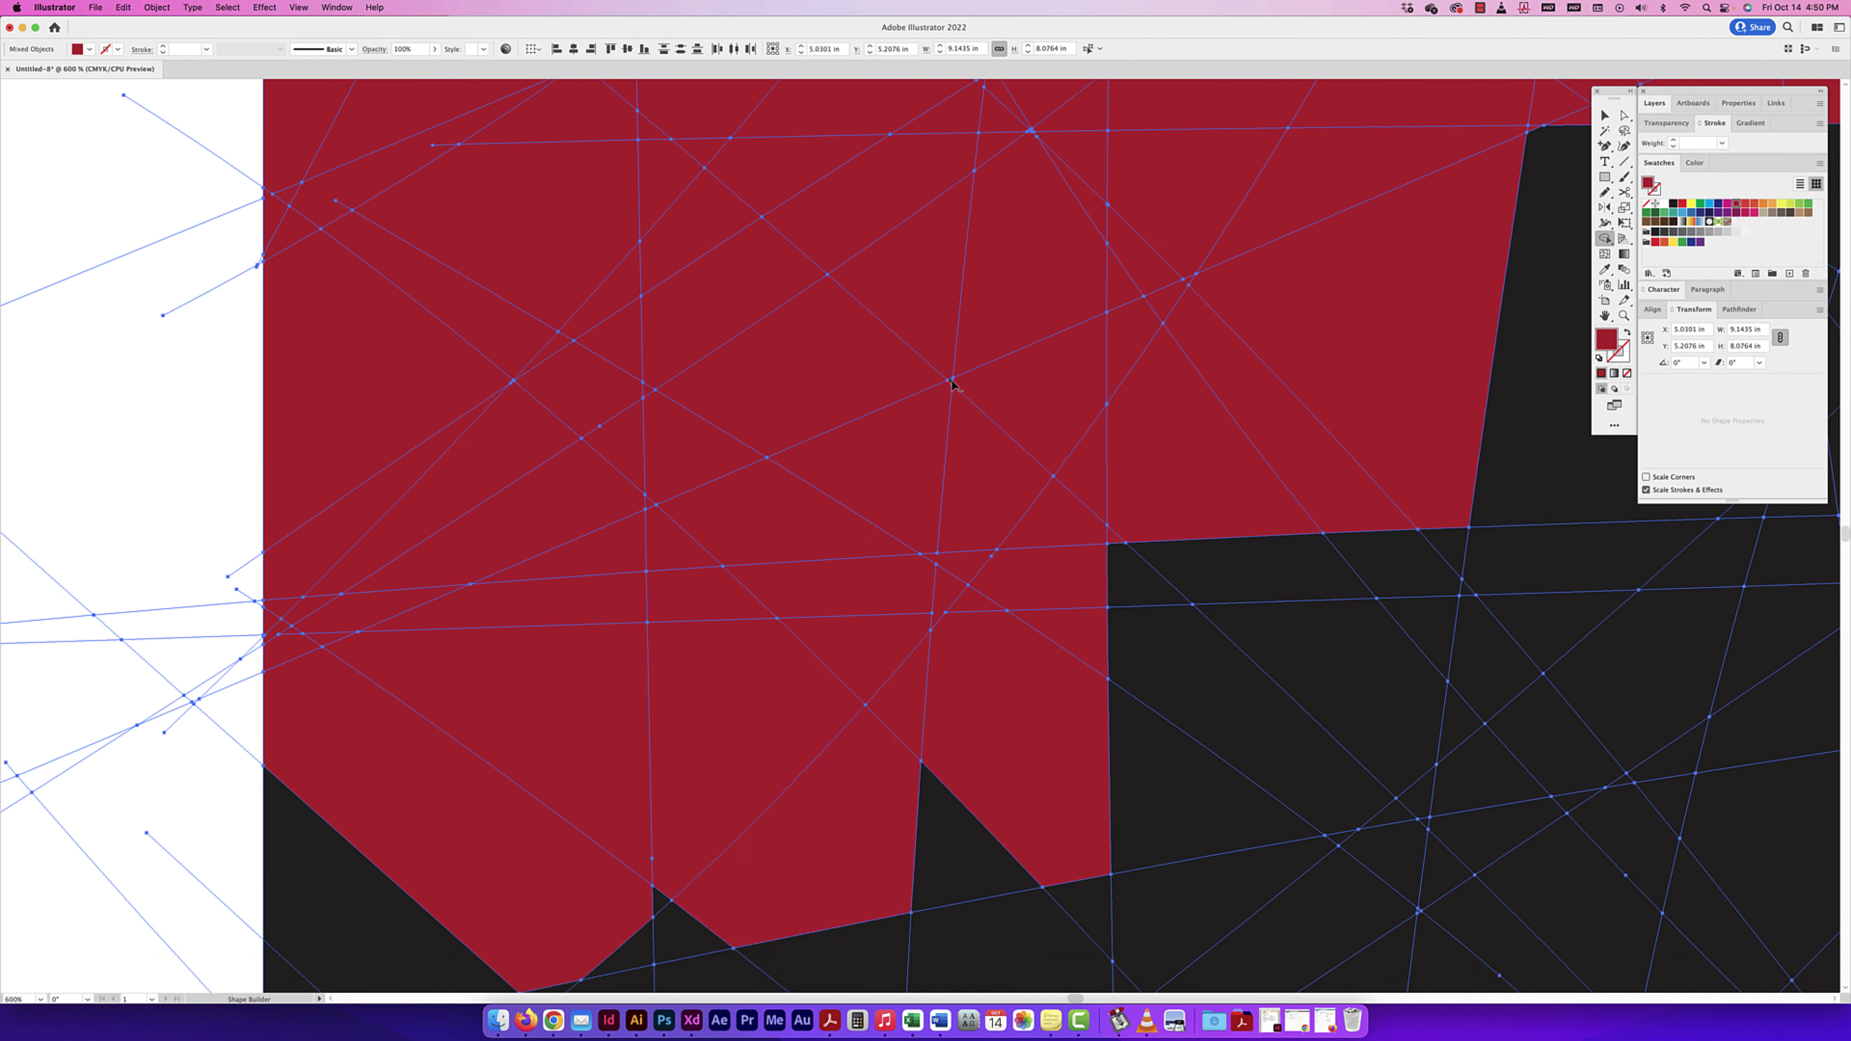
{"action": "scroll", "coordinate": [952, 384], "scroll_direction": "up", "scroll_amount": 2}
{"action": "left_click_drag", "start_coordinate": [443, 620], "coordinate": [277, 911]}
{"action": "left_click_drag", "start_coordinate": [692, 619], "coordinate": [891, 718]}
Step: Merge the large right-hand black area and the remaining right-side pieces into red
{"action": "scroll", "coordinate": [793, 926], "scroll_direction": "up", "scroll_amount": 1}
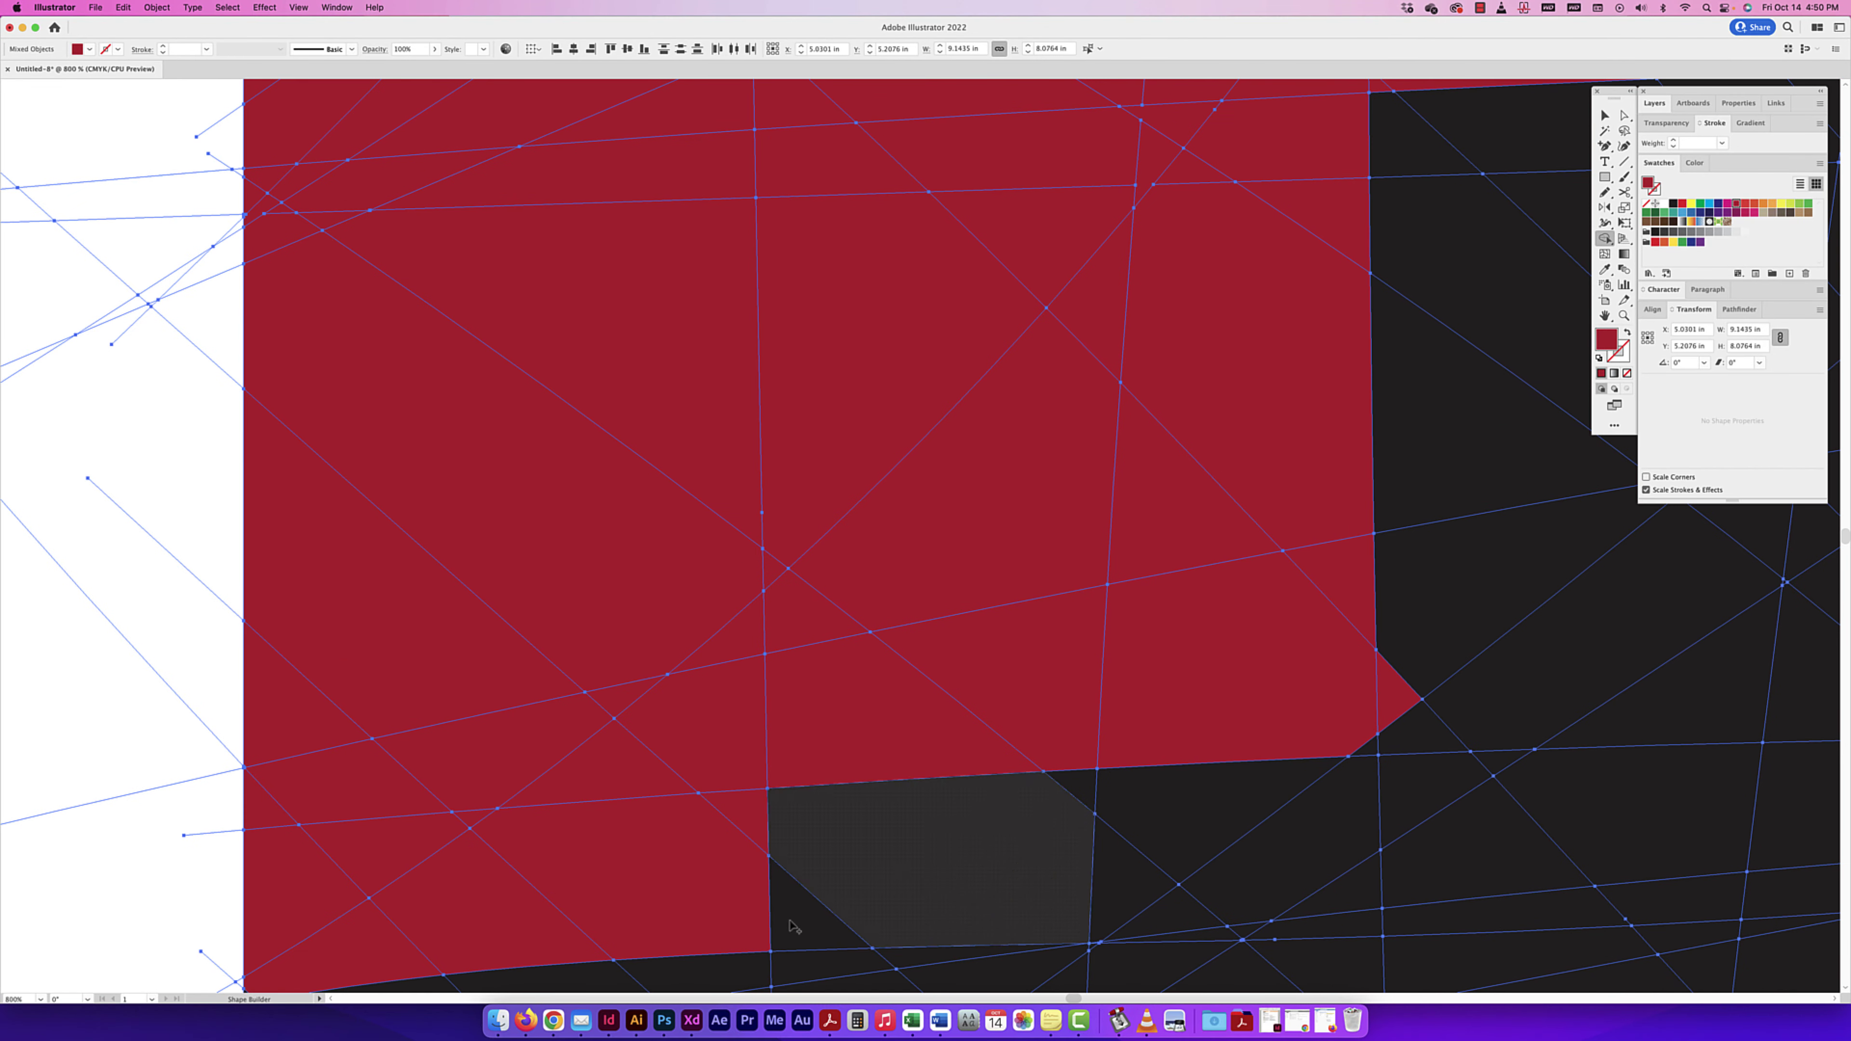
{"action": "mouse_move", "coordinate": [793, 926]}
{"action": "left_mouse_down"}
{"action": "mouse_move", "coordinate": [1031, 977]}
{"action": "mouse_move", "coordinate": [1198, 894]}
{"action": "mouse_move", "coordinate": [1601, 833]}
{"action": "left_mouse_up"}
{"action": "scroll", "coordinate": [1173, 323], "scroll_direction": "down", "scroll_amount": 3}
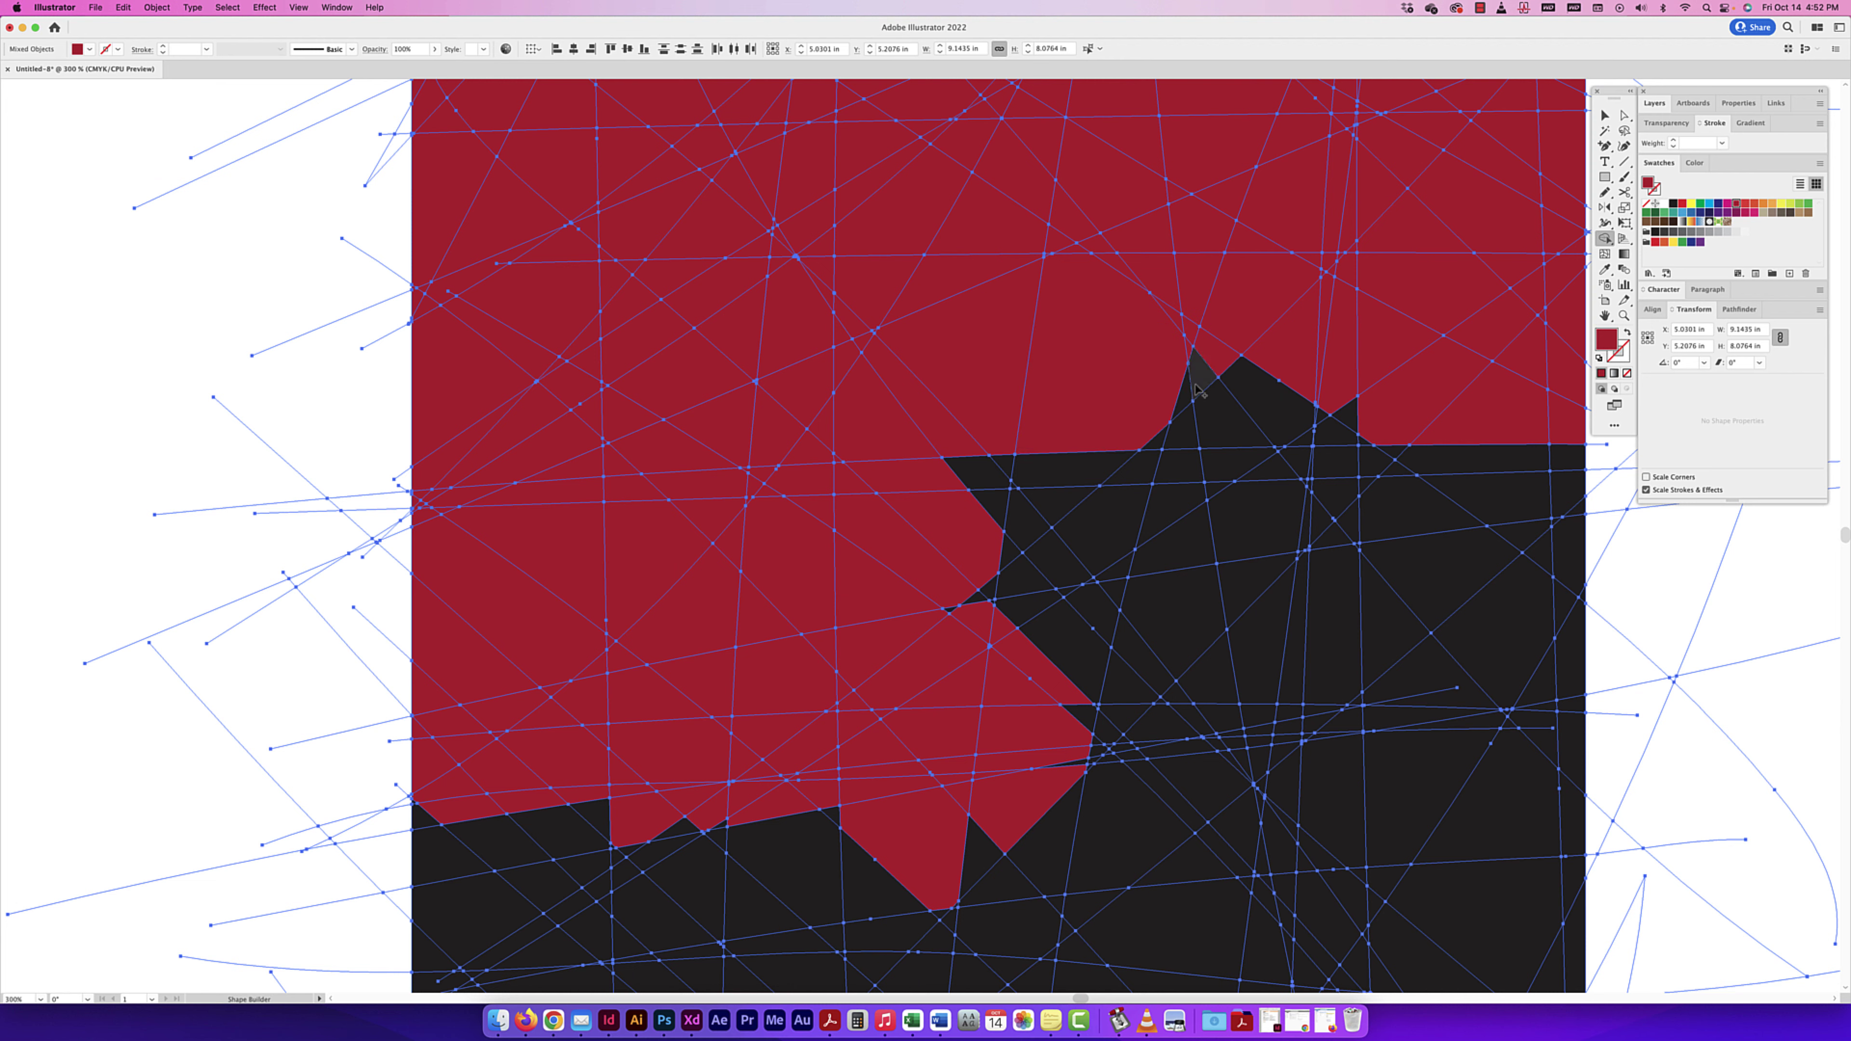
{"action": "left_click", "coordinate": [1060, 508]}
{"action": "scroll", "coordinate": [1348, 446], "scroll_direction": "up", "scroll_amount": 5}
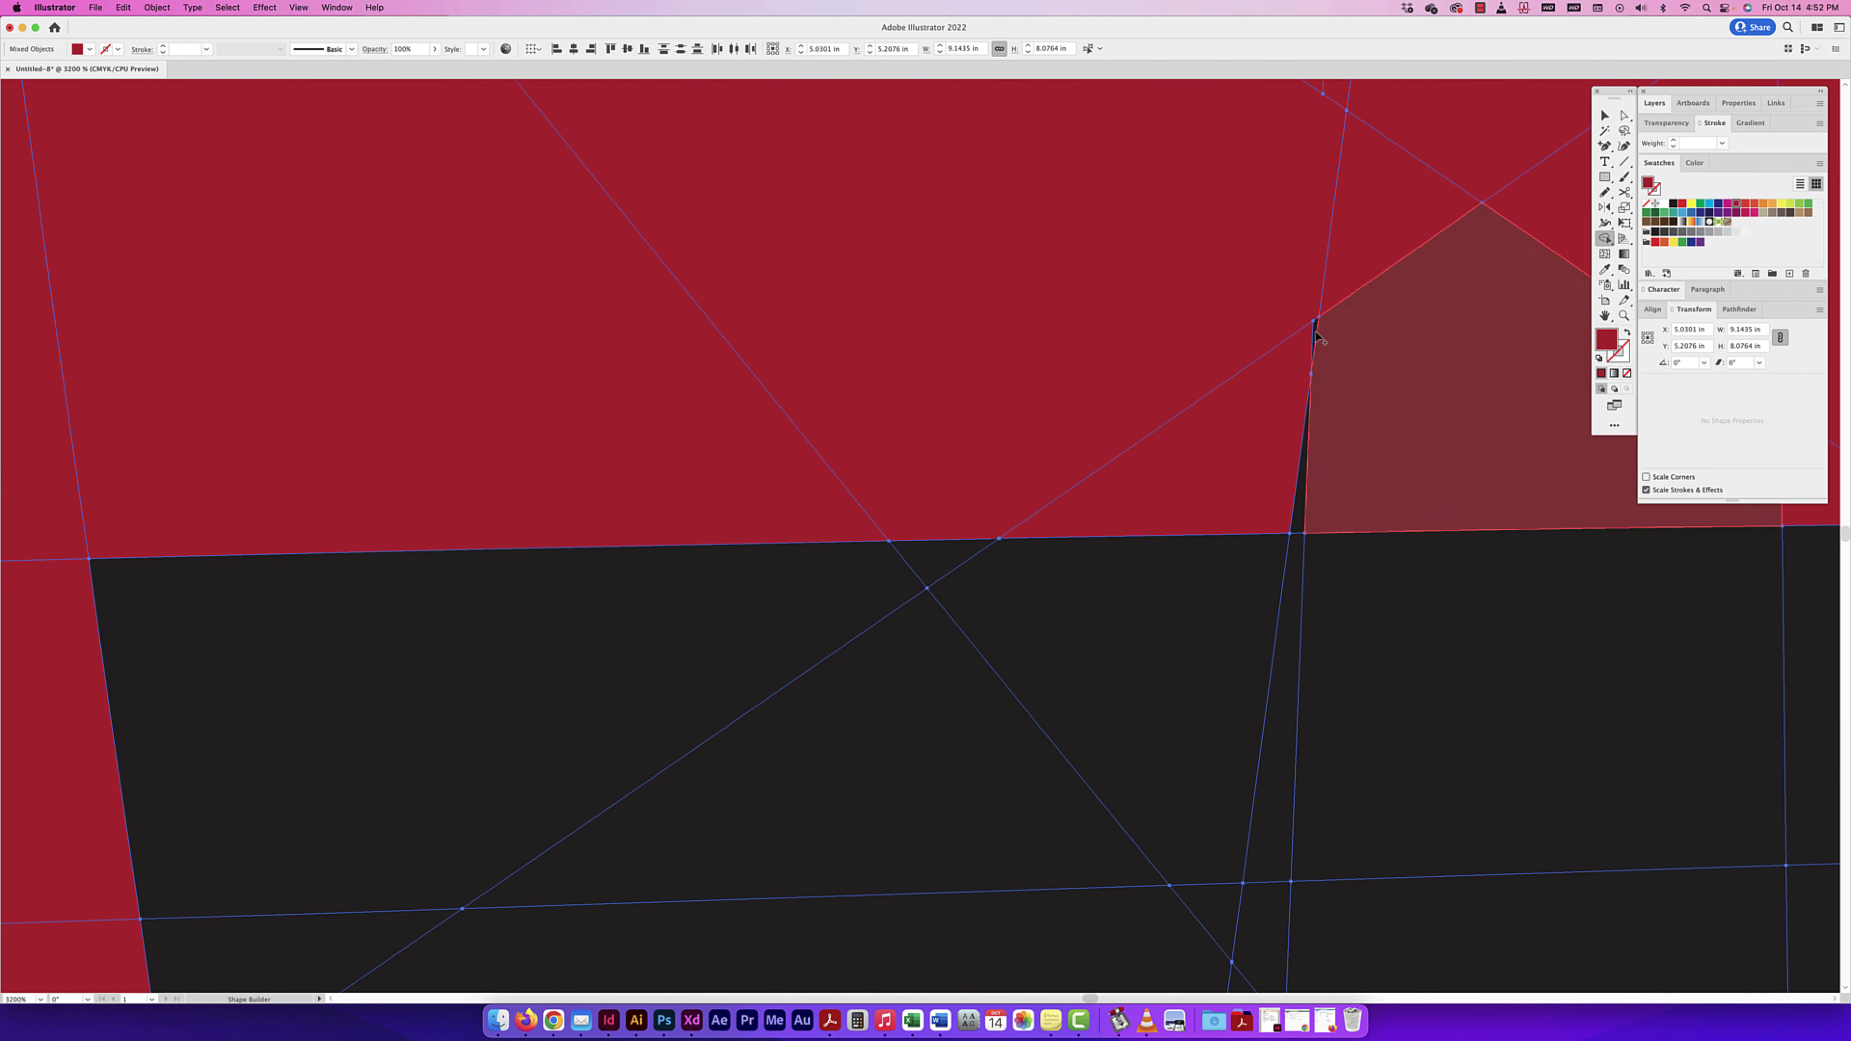
{"action": "scroll", "coordinate": [1309, 385], "scroll_direction": "down", "scroll_amount": 3}
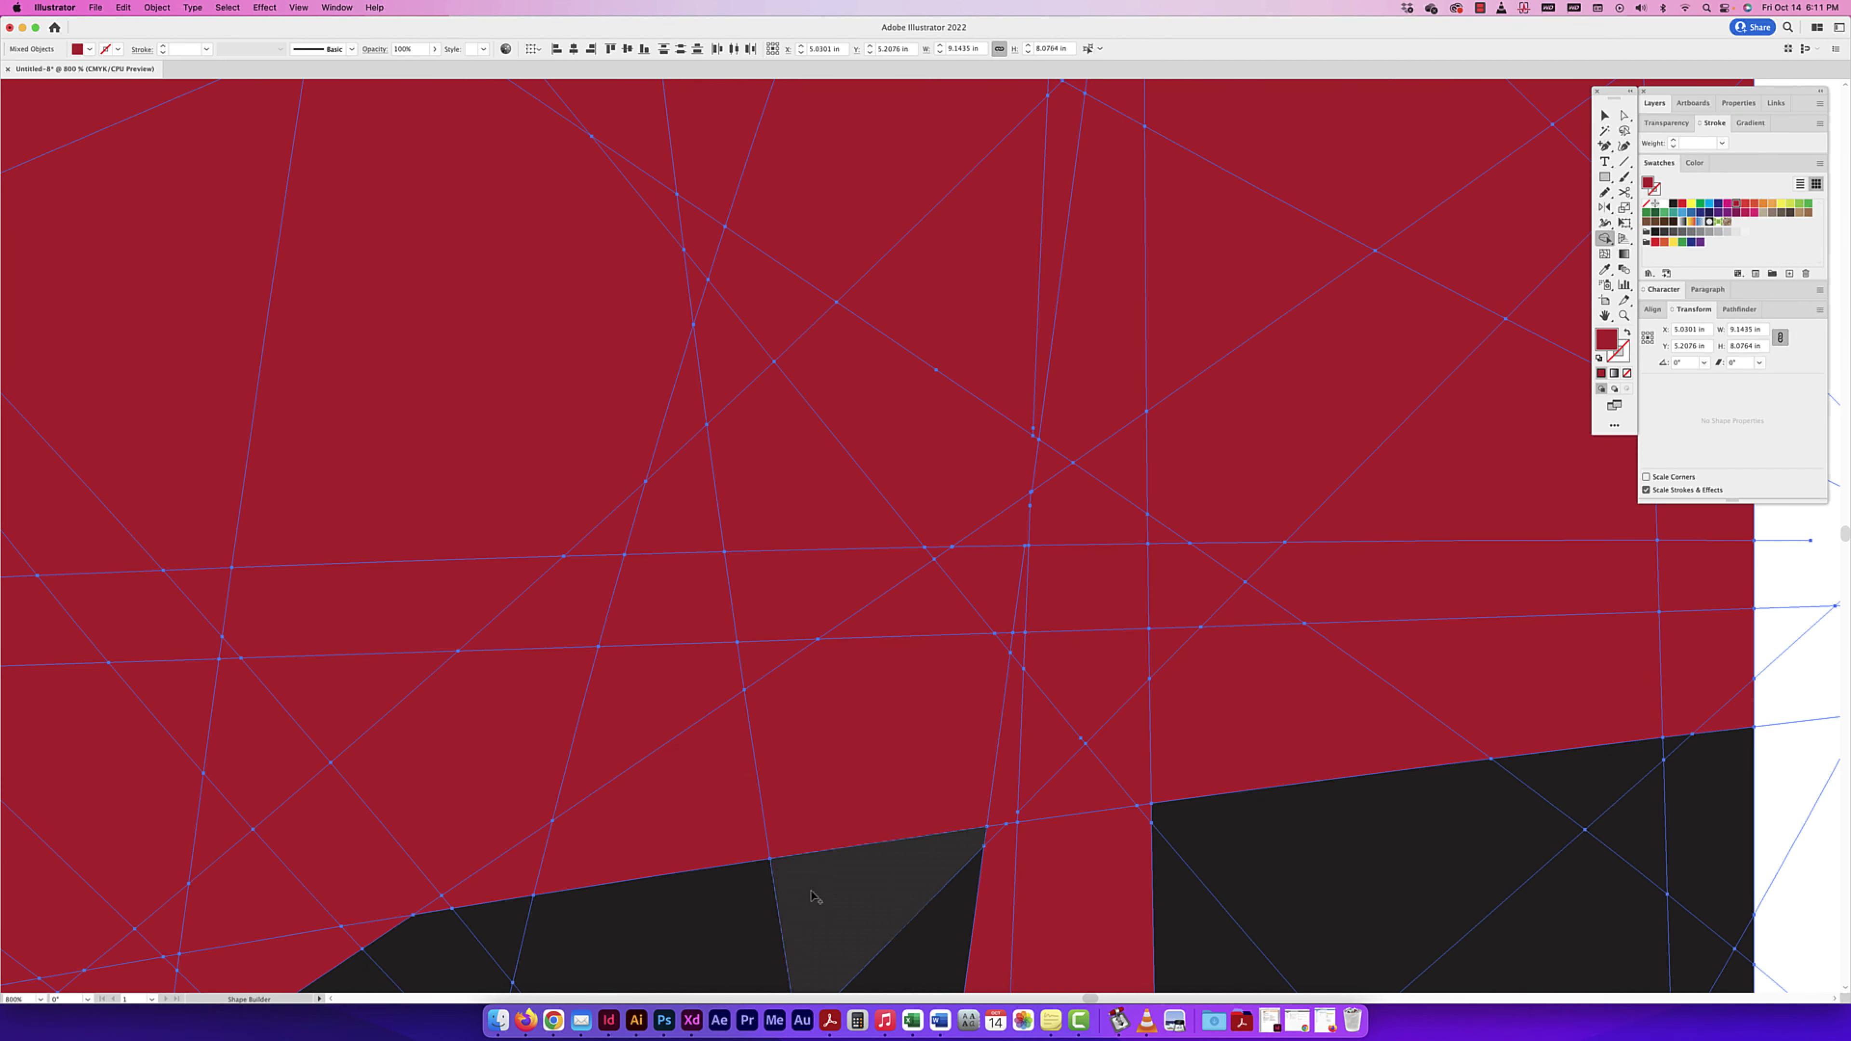
{"action": "scroll", "coordinate": [1210, 935], "scroll_direction": "down", "scroll_amount": 3}
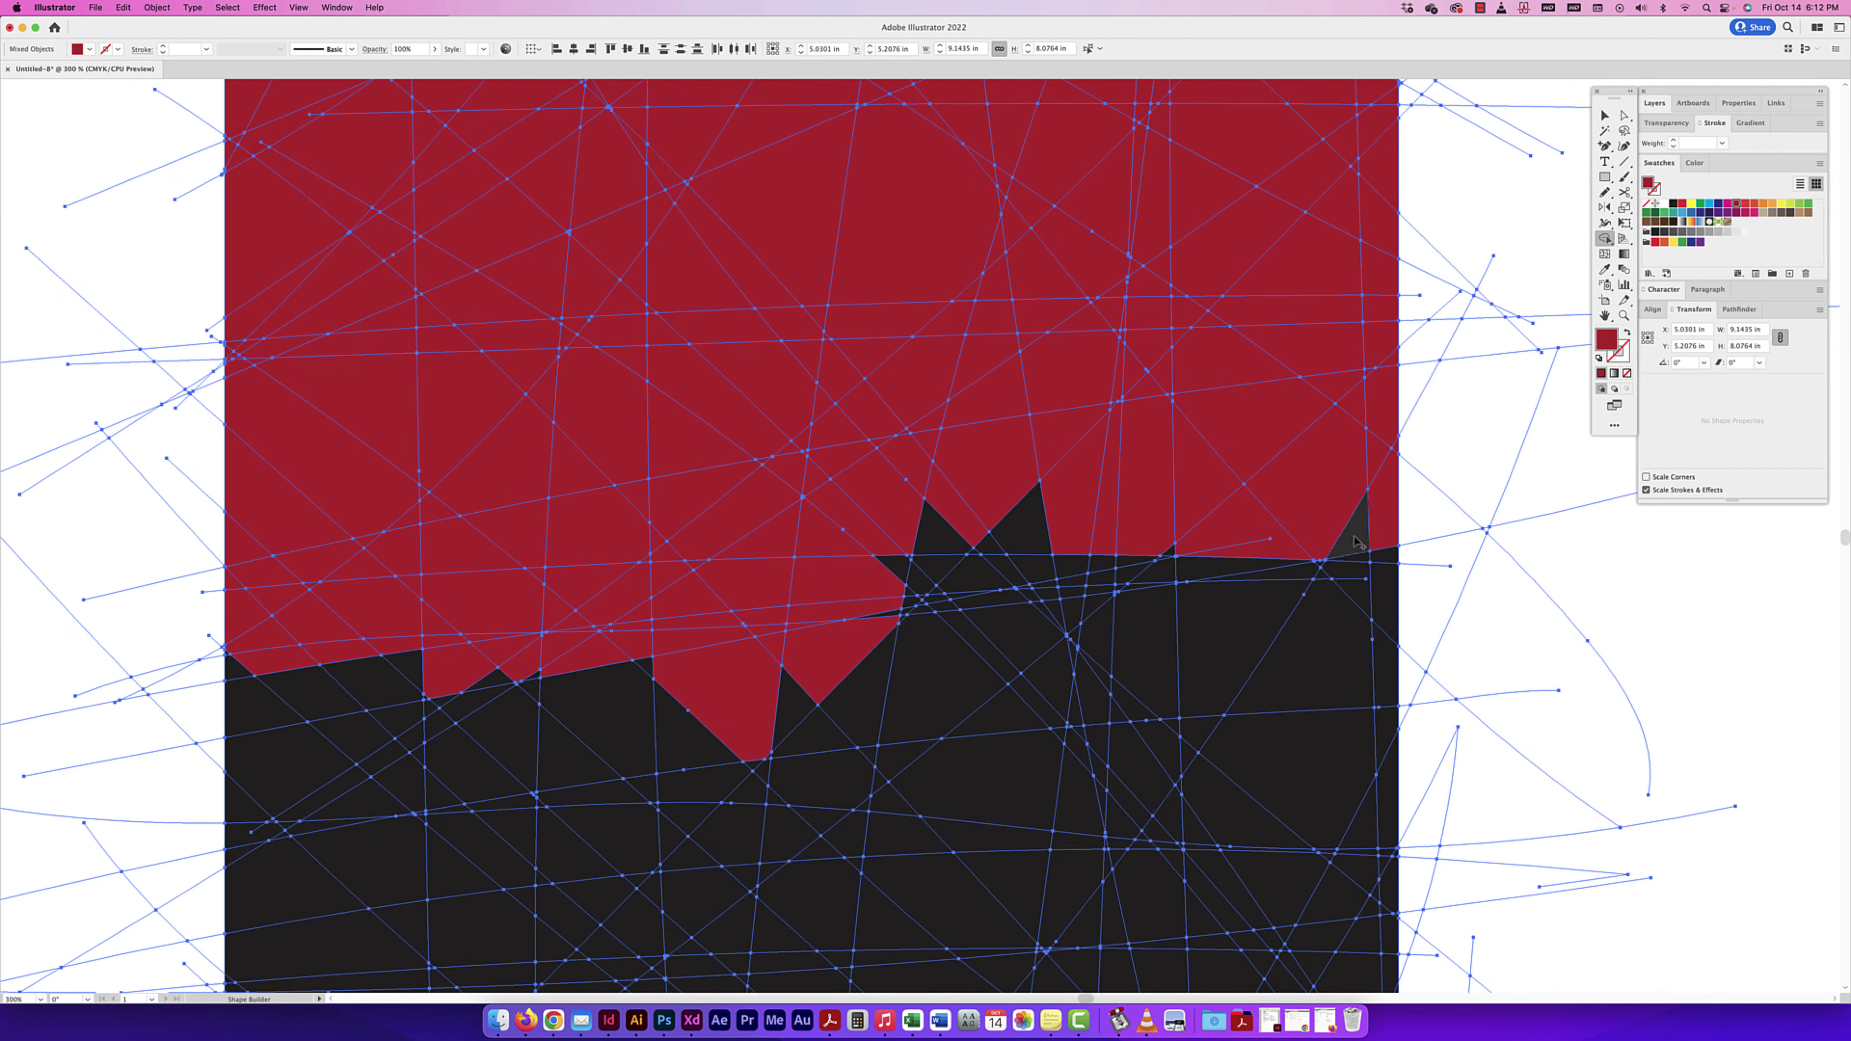
{"action": "left_click", "coordinate": [1362, 599]}
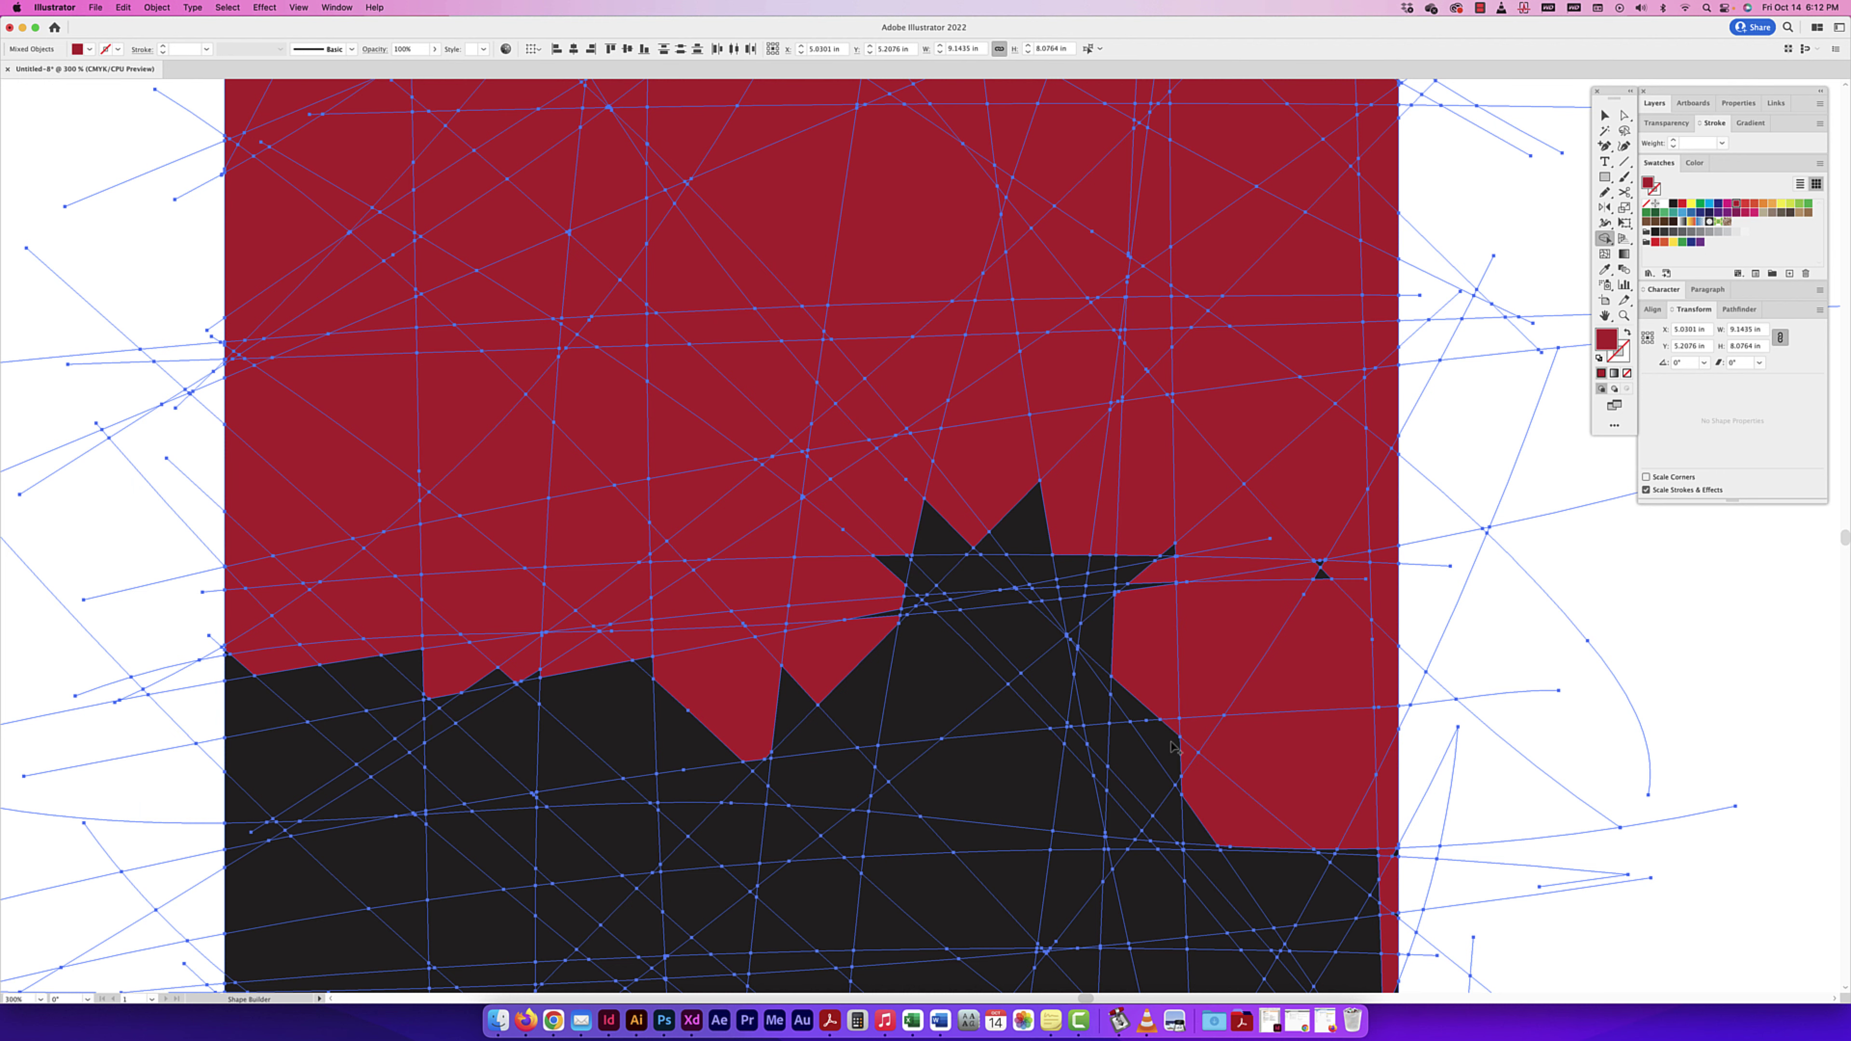
{"action": "scroll", "coordinate": [1270, 944], "scroll_direction": "up", "scroll_amount": 6}
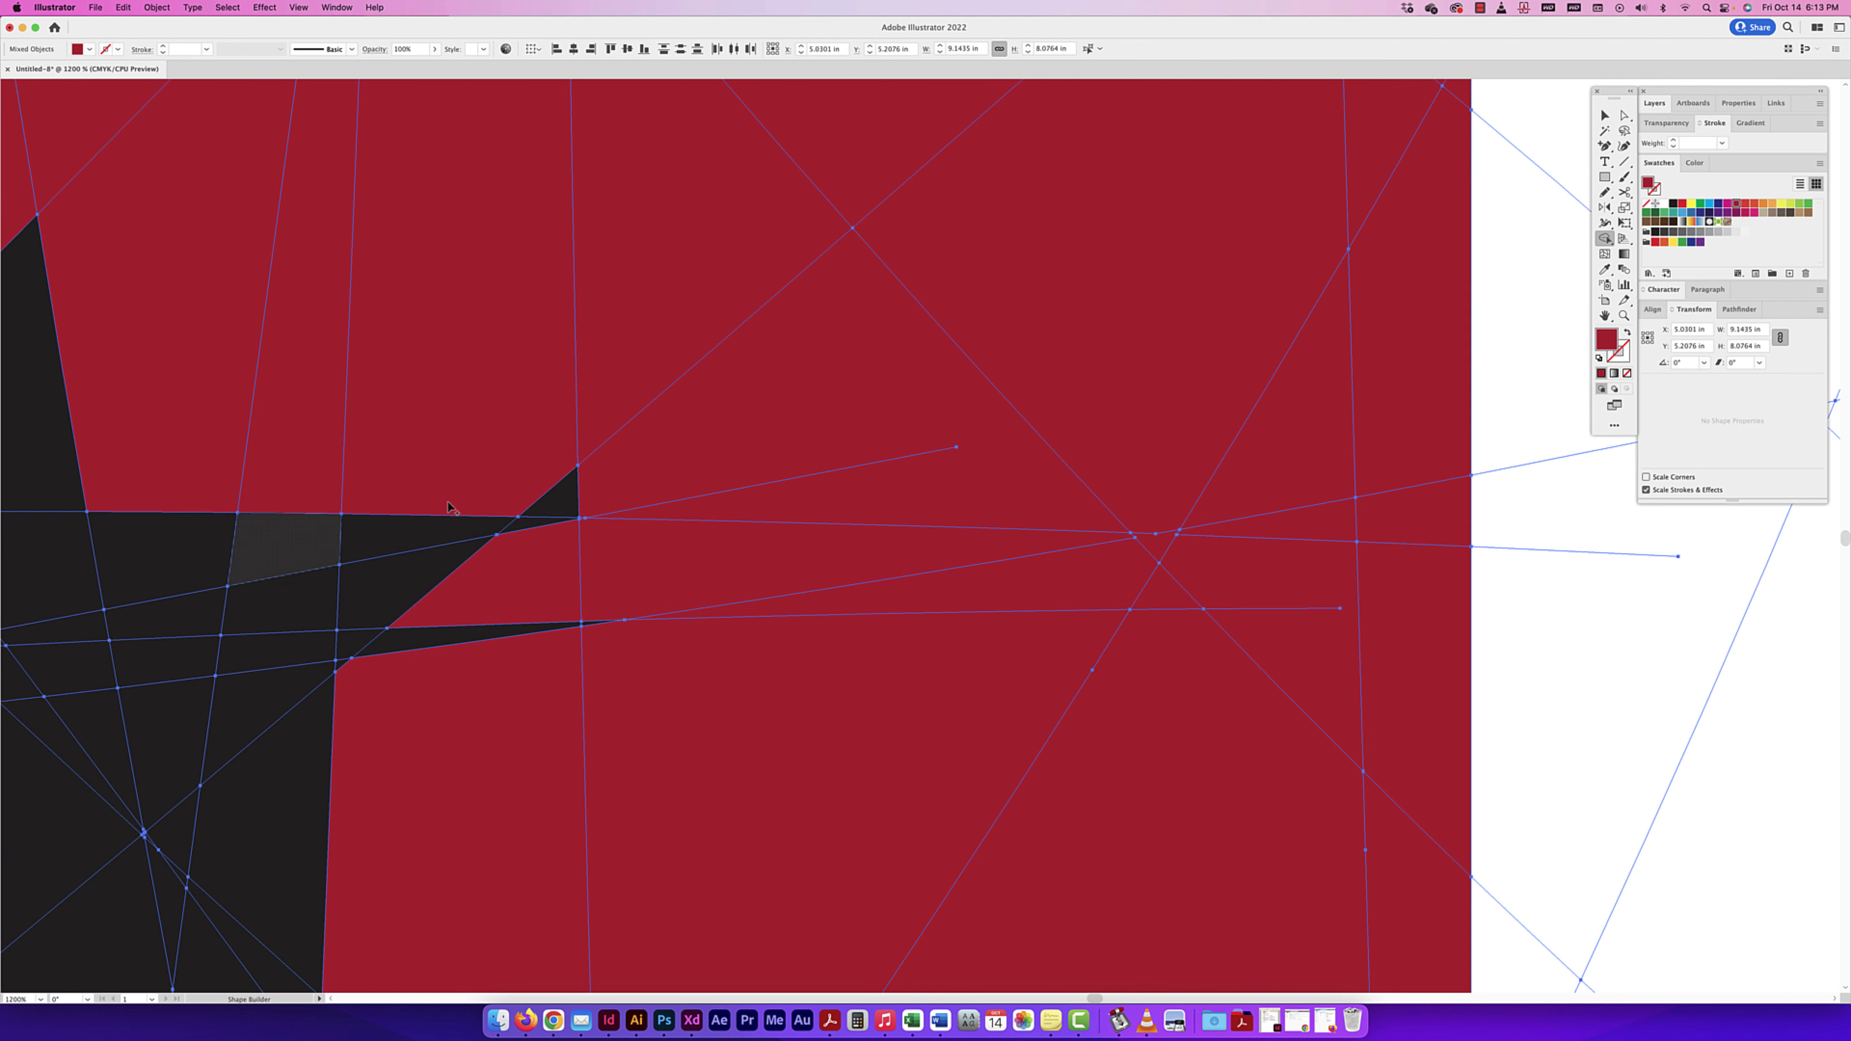
Step: Merge the small black pieces left of centre and along the left edge into red
{"action": "left_click", "coordinate": [473, 569]}
{"action": "left_click", "coordinate": [503, 635]}
{"action": "left_click", "coordinate": [283, 631]}
{"action": "left_click", "coordinate": [171, 557]}
{"action": "left_click", "coordinate": [164, 660]}
{"action": "left_click", "coordinate": [255, 838]}
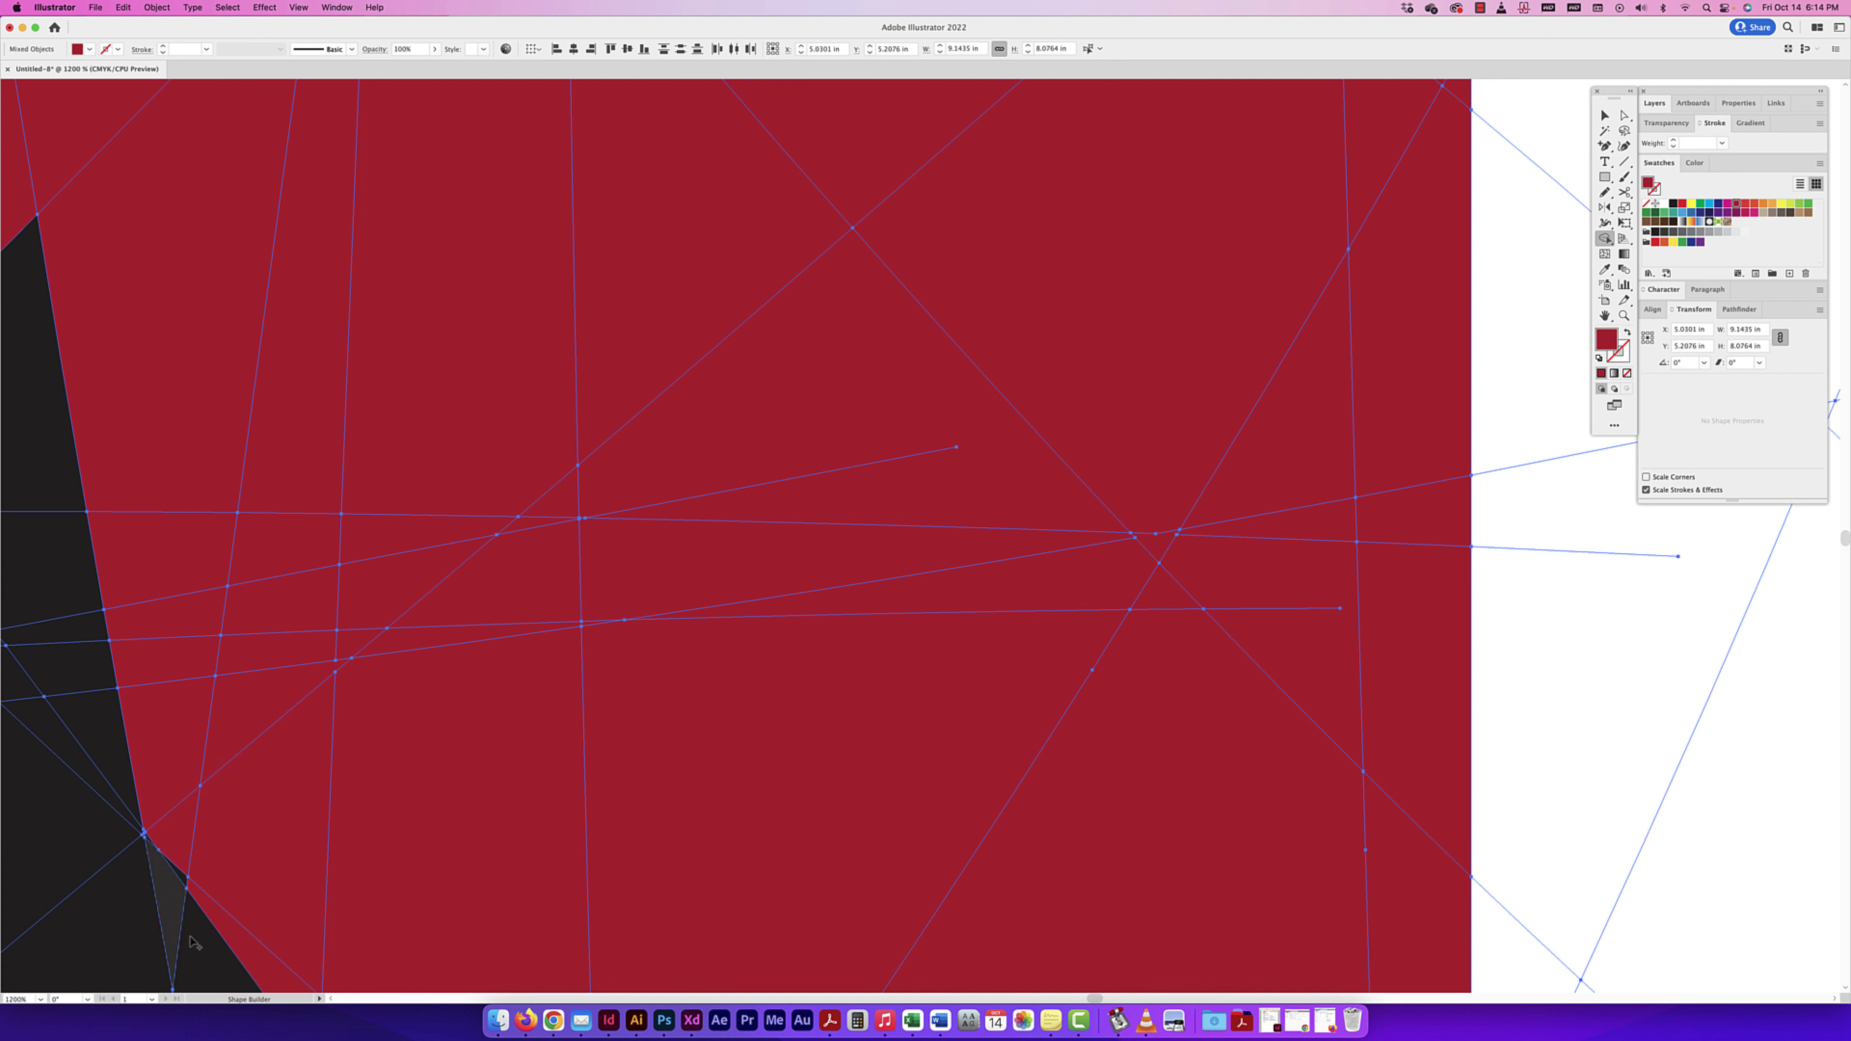
{"action": "left_click", "coordinate": [95, 912]}
{"action": "left_click", "coordinate": [73, 765]}
{"action": "left_click", "coordinate": [58, 598]}
{"action": "left_click", "coordinate": [43, 365]}
{"action": "scroll", "coordinate": [328, 565], "scroll_direction": "down", "scroll_amount": 3}
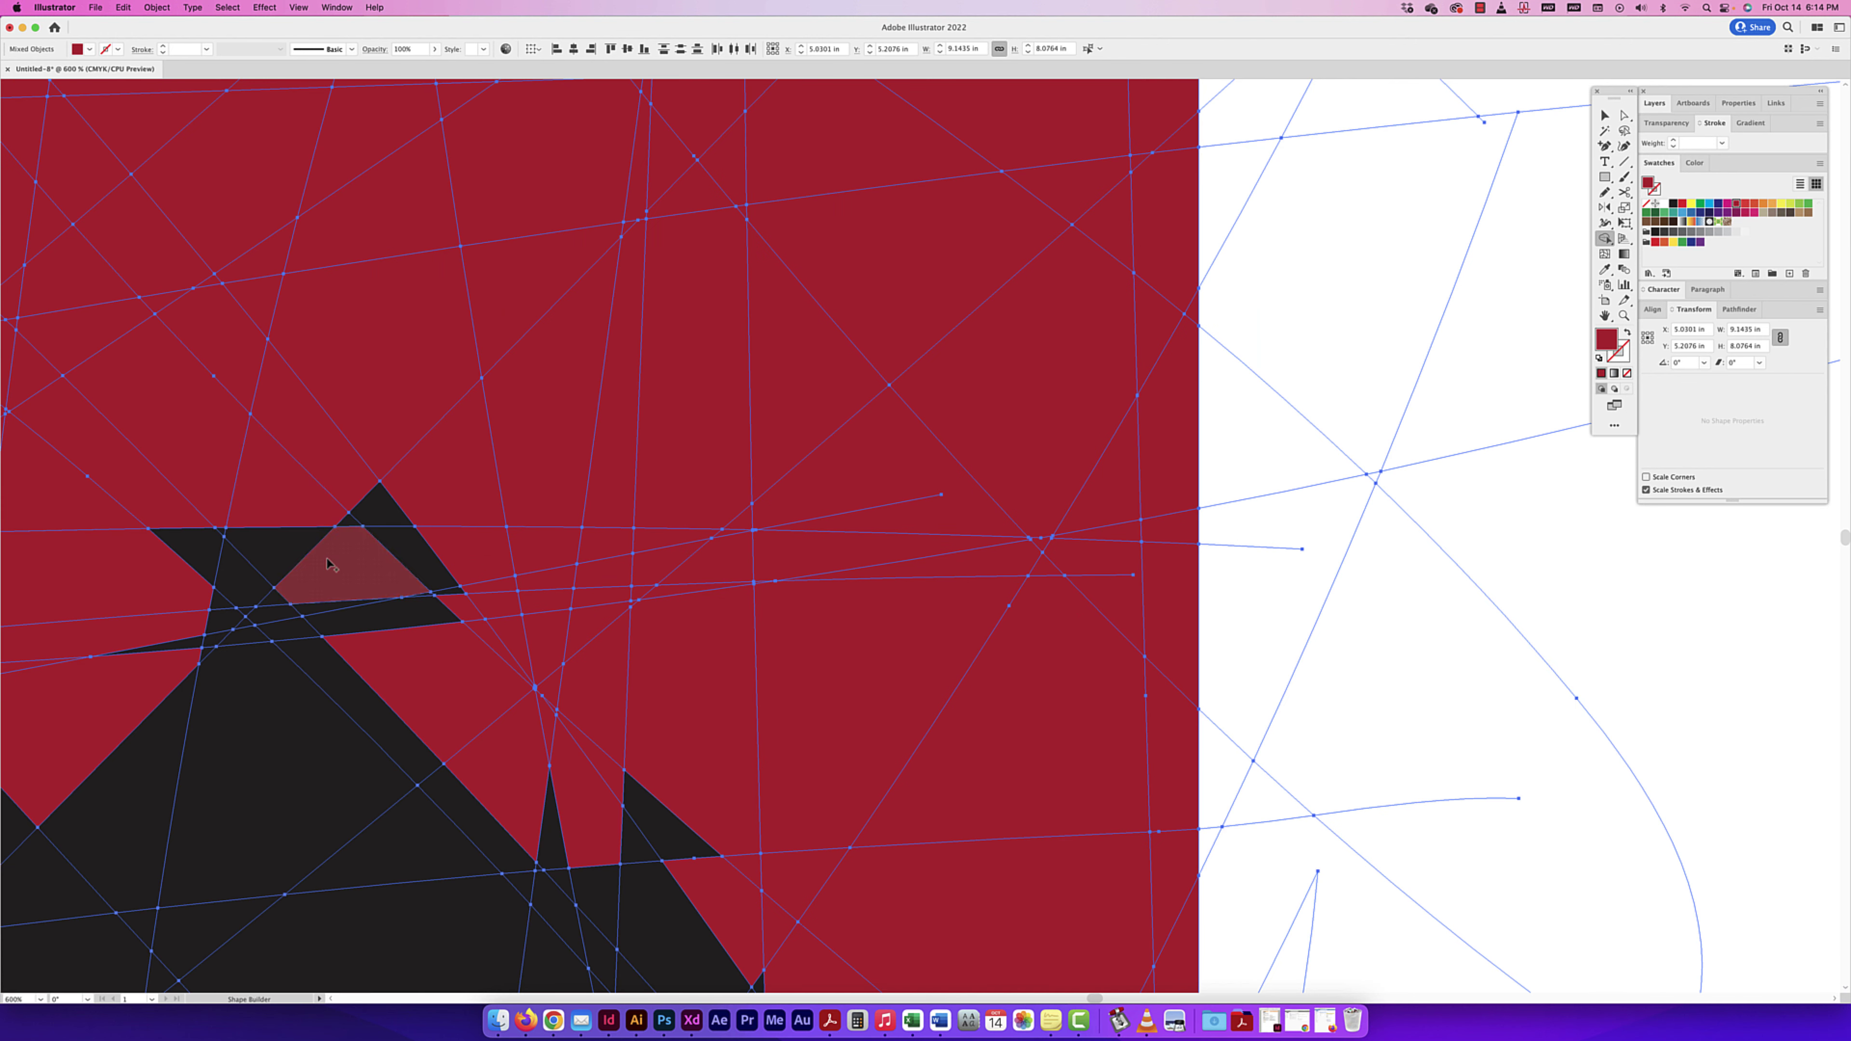
Step: Turn the black triangle, mountain piece, thin spike and lower-left pieces red
{"action": "left_click", "coordinate": [286, 554]}
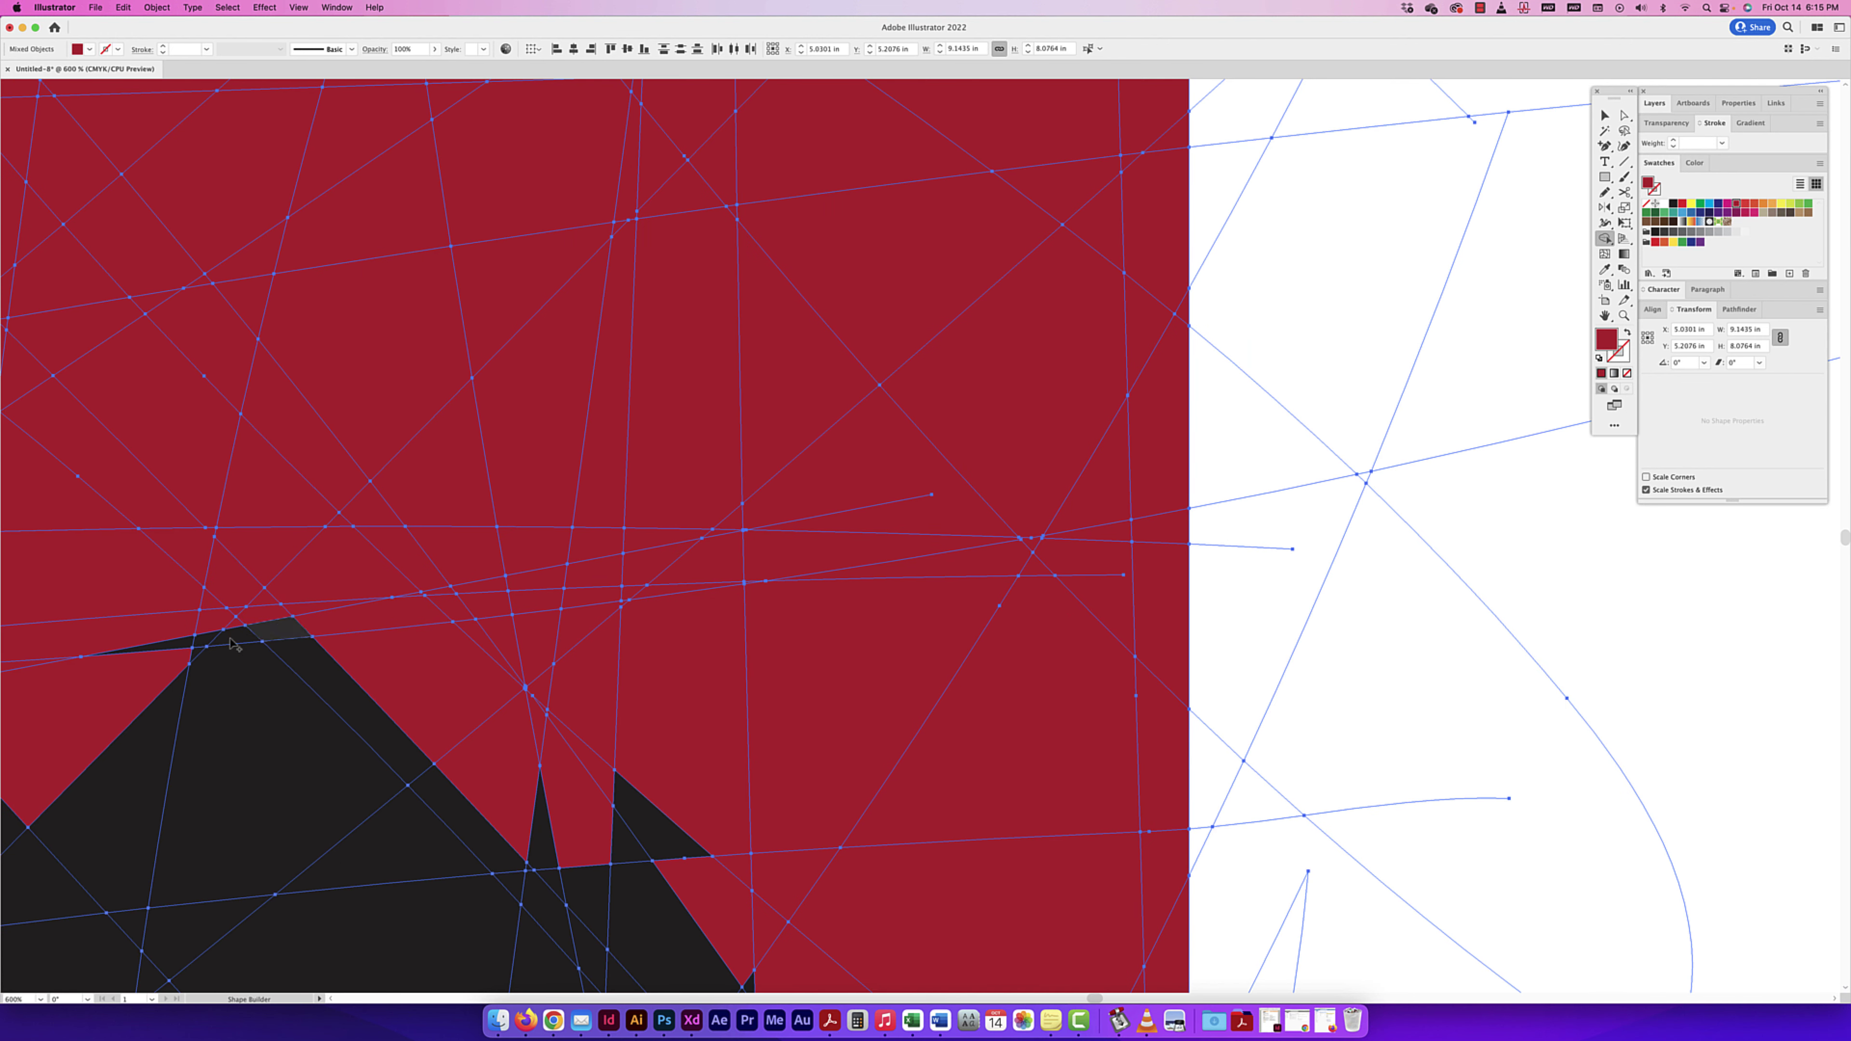
{"action": "left_click", "coordinate": [306, 766]}
{"action": "left_click", "coordinate": [543, 831]}
{"action": "left_click", "coordinate": [641, 816]}
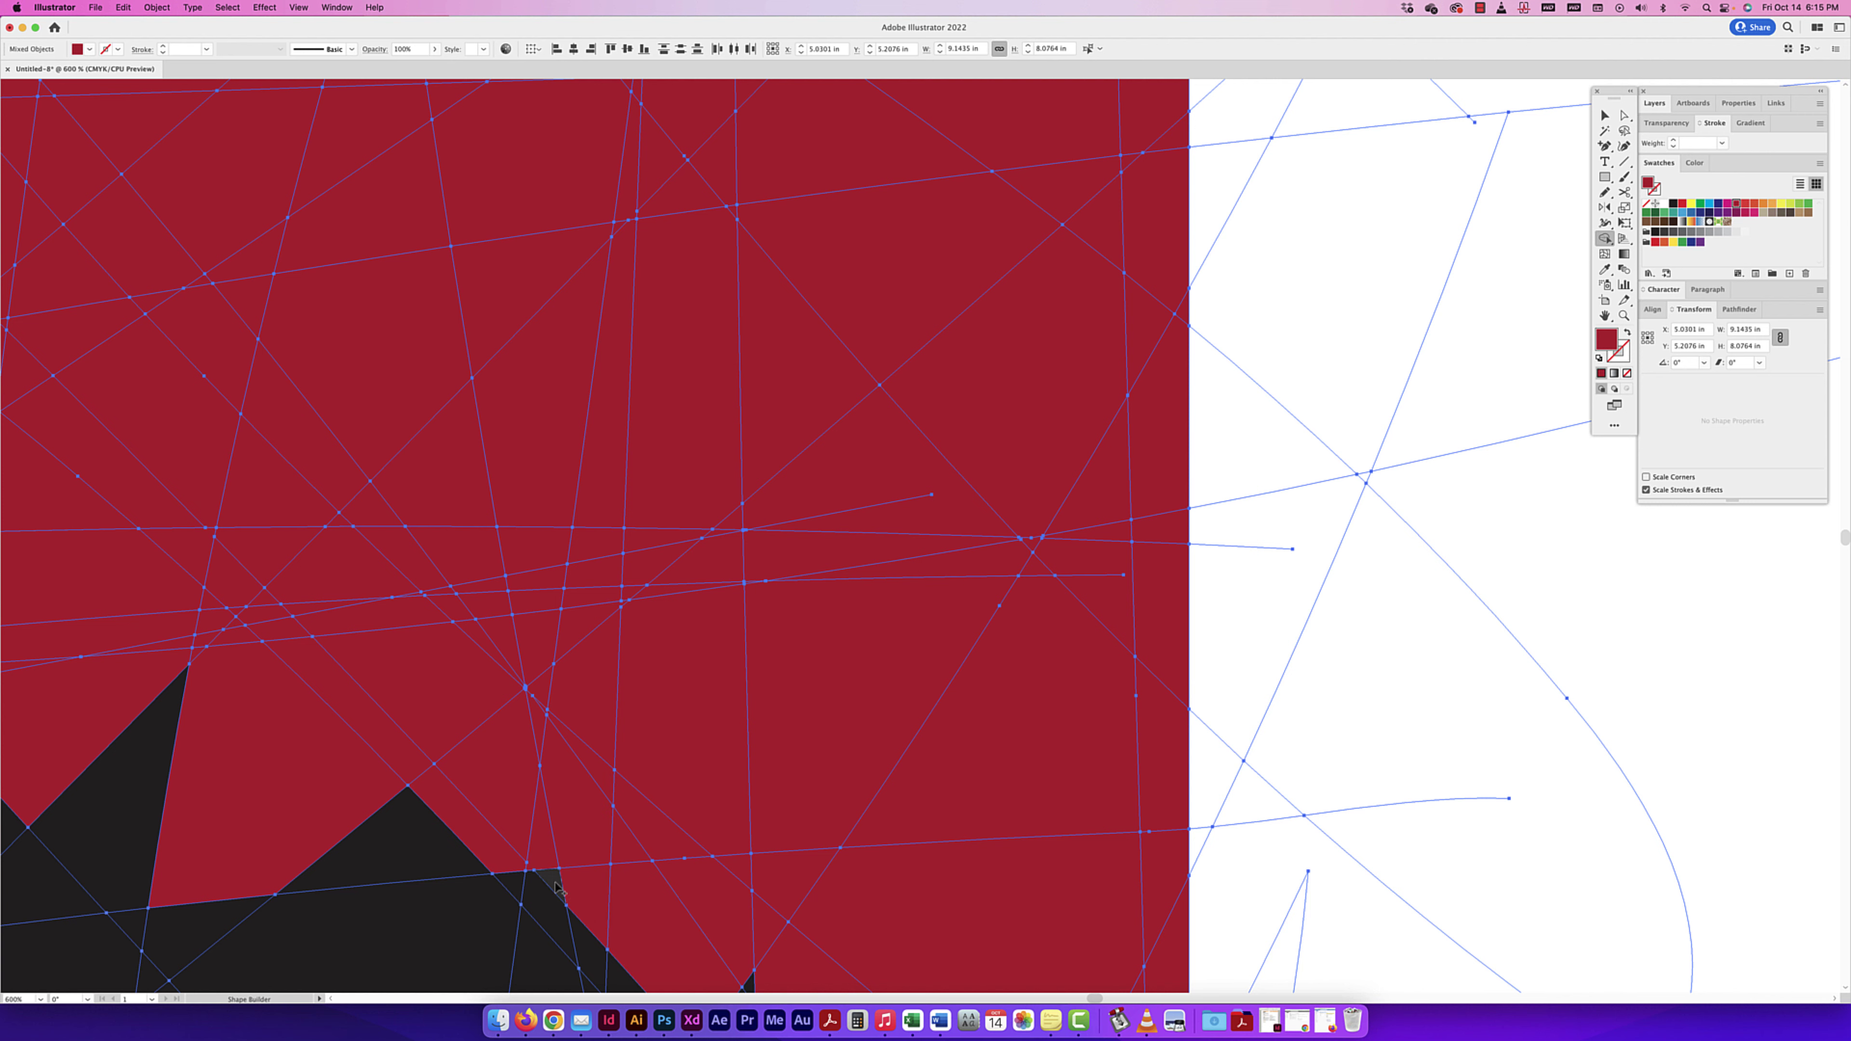
{"action": "left_click", "coordinate": [436, 851]}
{"action": "left_click", "coordinate": [95, 795]}
{"action": "left_click", "coordinate": [66, 963]}
{"action": "left_click", "coordinate": [350, 948]}
{"action": "scroll", "coordinate": [875, 656], "scroll_direction": "down", "scroll_amount": 3}
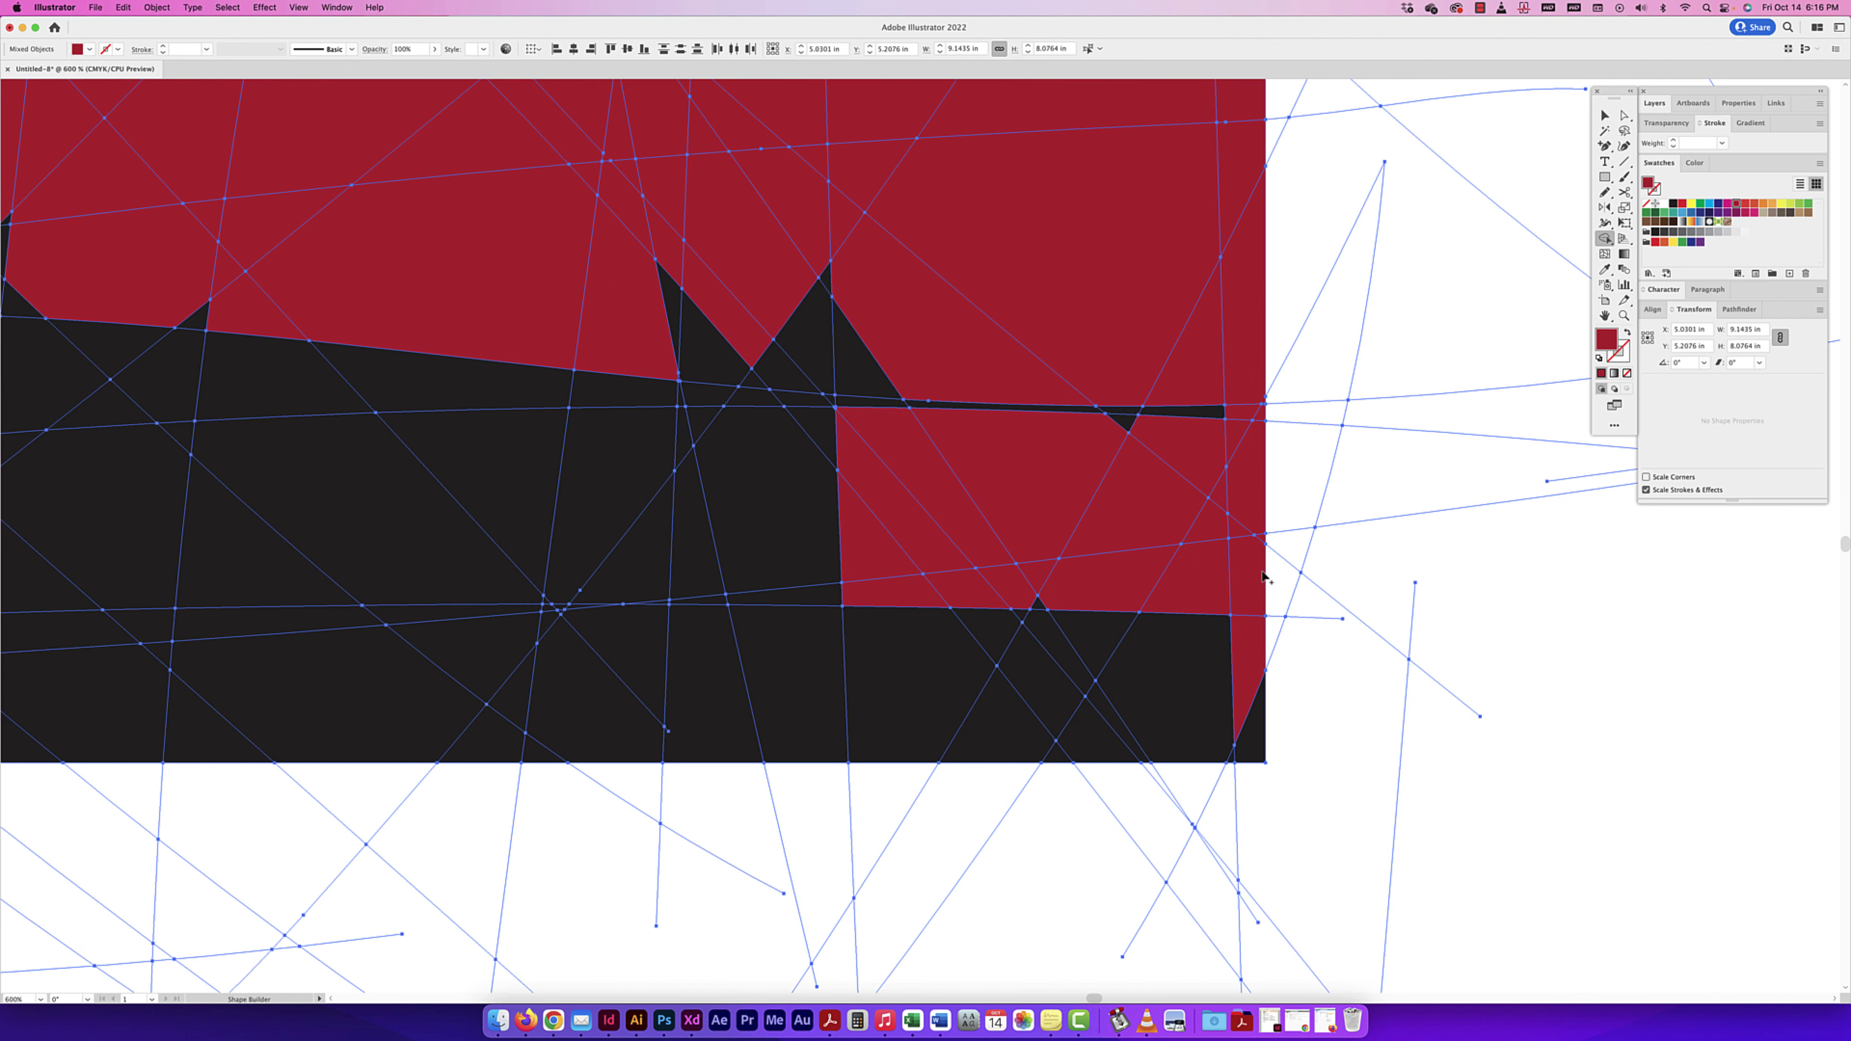
Step: Merge the lower-right pieces, middle blocks and centre-right black fragments into red
{"action": "left_click", "coordinate": [1247, 722]}
{"action": "left_click", "coordinate": [1159, 689]}
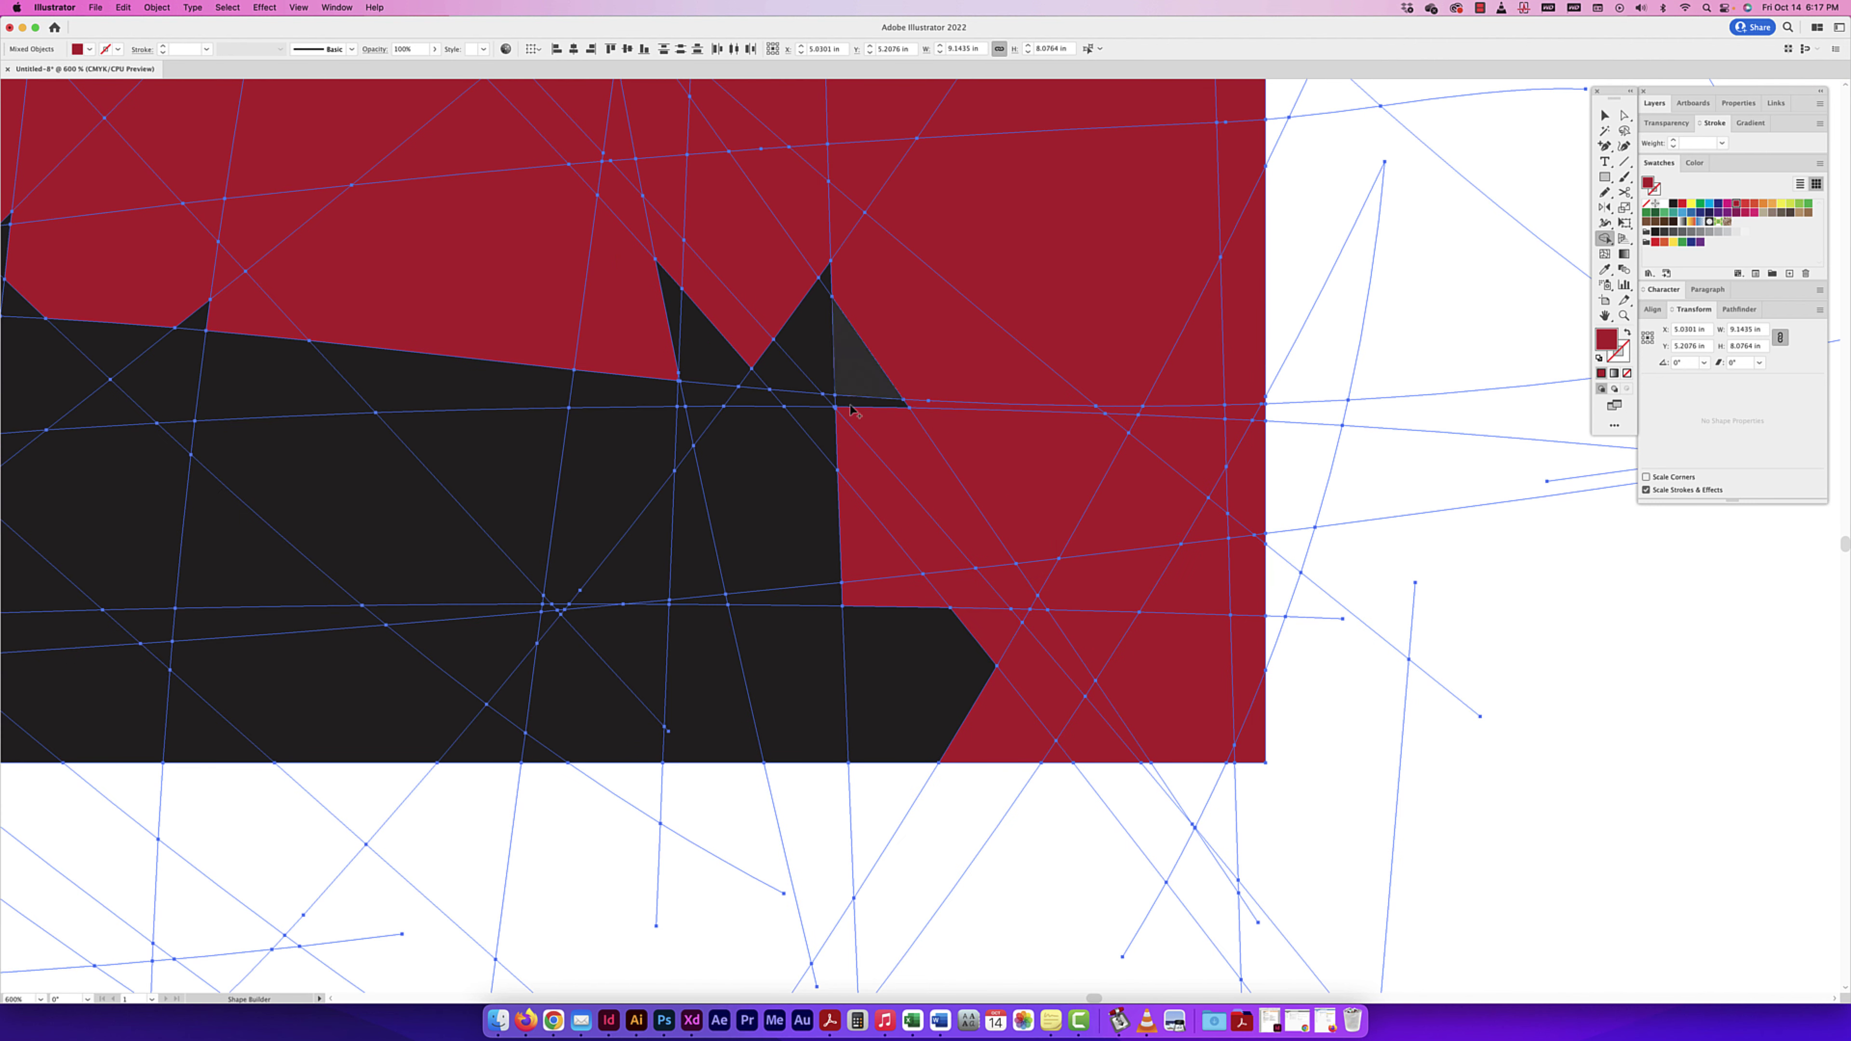
{"action": "left_click", "coordinate": [911, 685]}
{"action": "left_click", "coordinate": [802, 686]}
{"action": "left_click", "coordinate": [774, 536]}
{"action": "left_click", "coordinate": [711, 350]}
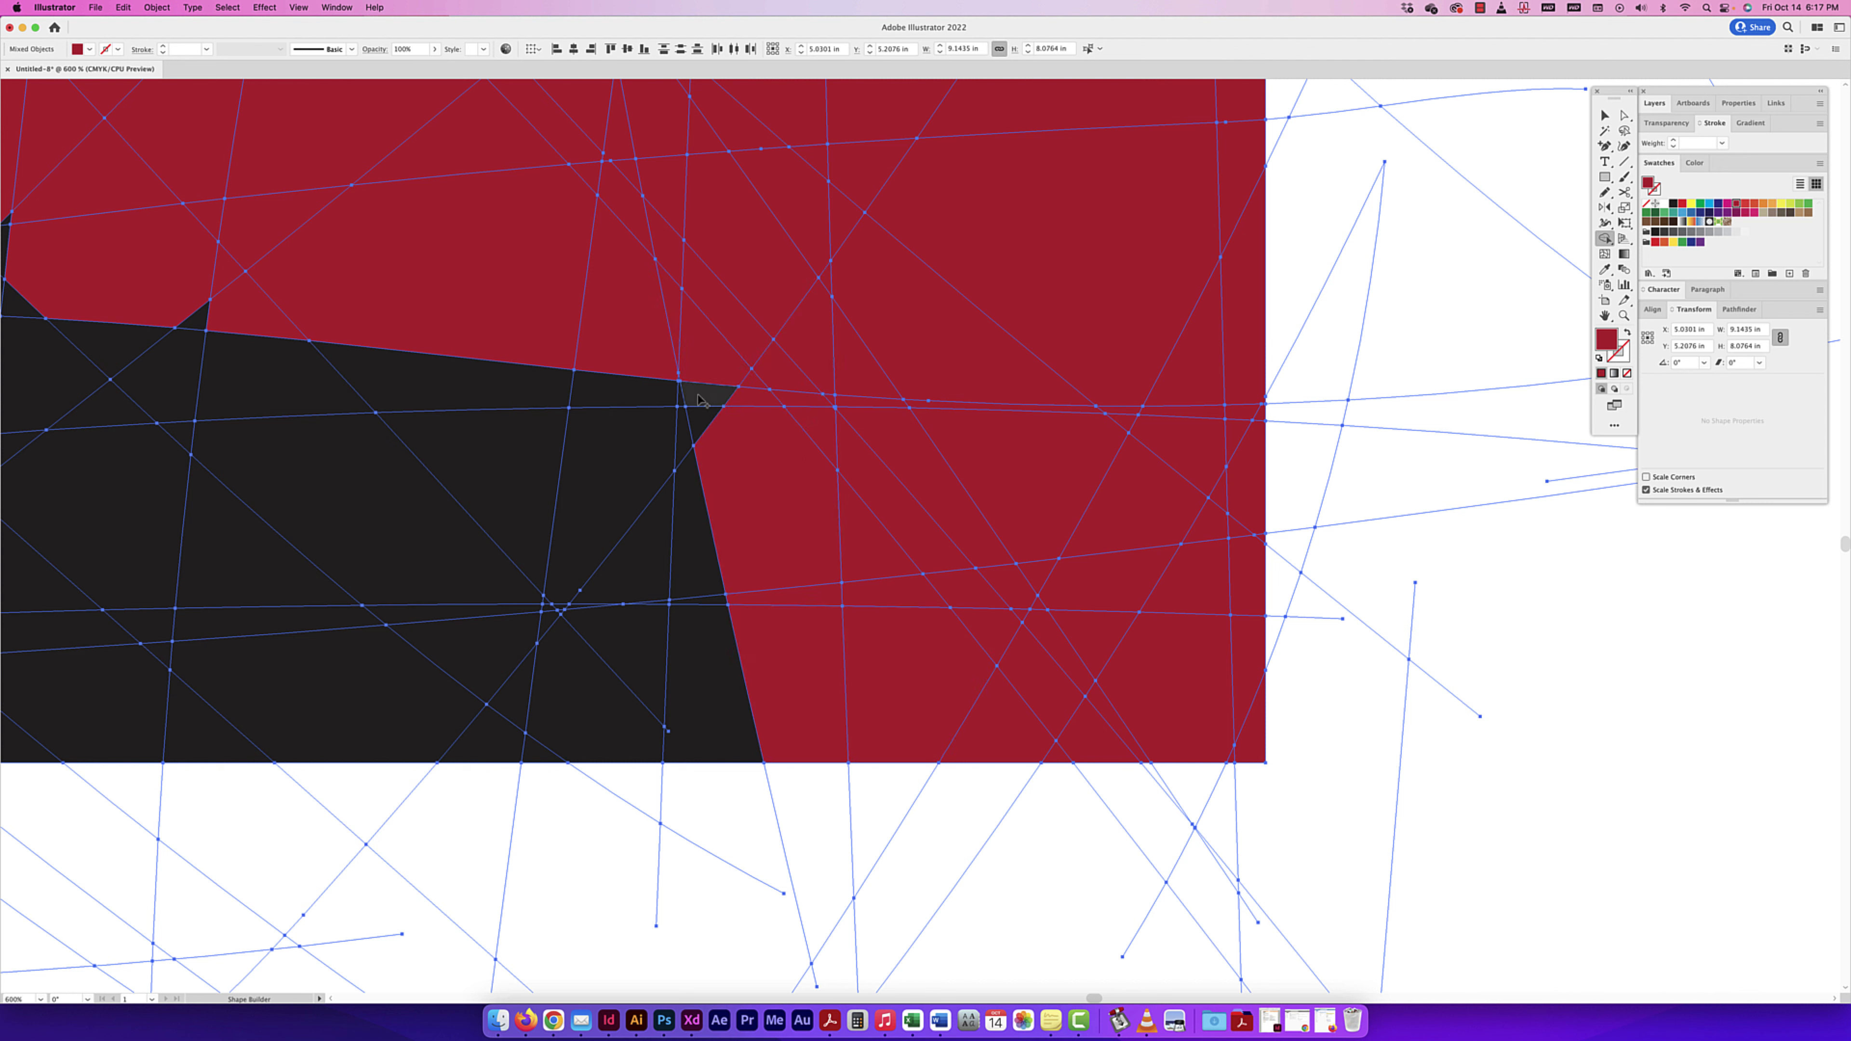
{"action": "left_click", "coordinate": [718, 601]}
{"action": "left_click", "coordinate": [619, 686]}
{"action": "left_click", "coordinate": [617, 503]}
{"action": "left_click", "coordinate": [476, 403]}
Step: Merge the upper-left and lower-left black pieces and the leftover dark sliver into red
{"action": "left_click", "coordinate": [54, 373]}
{"action": "left_click", "coordinate": [102, 408]}
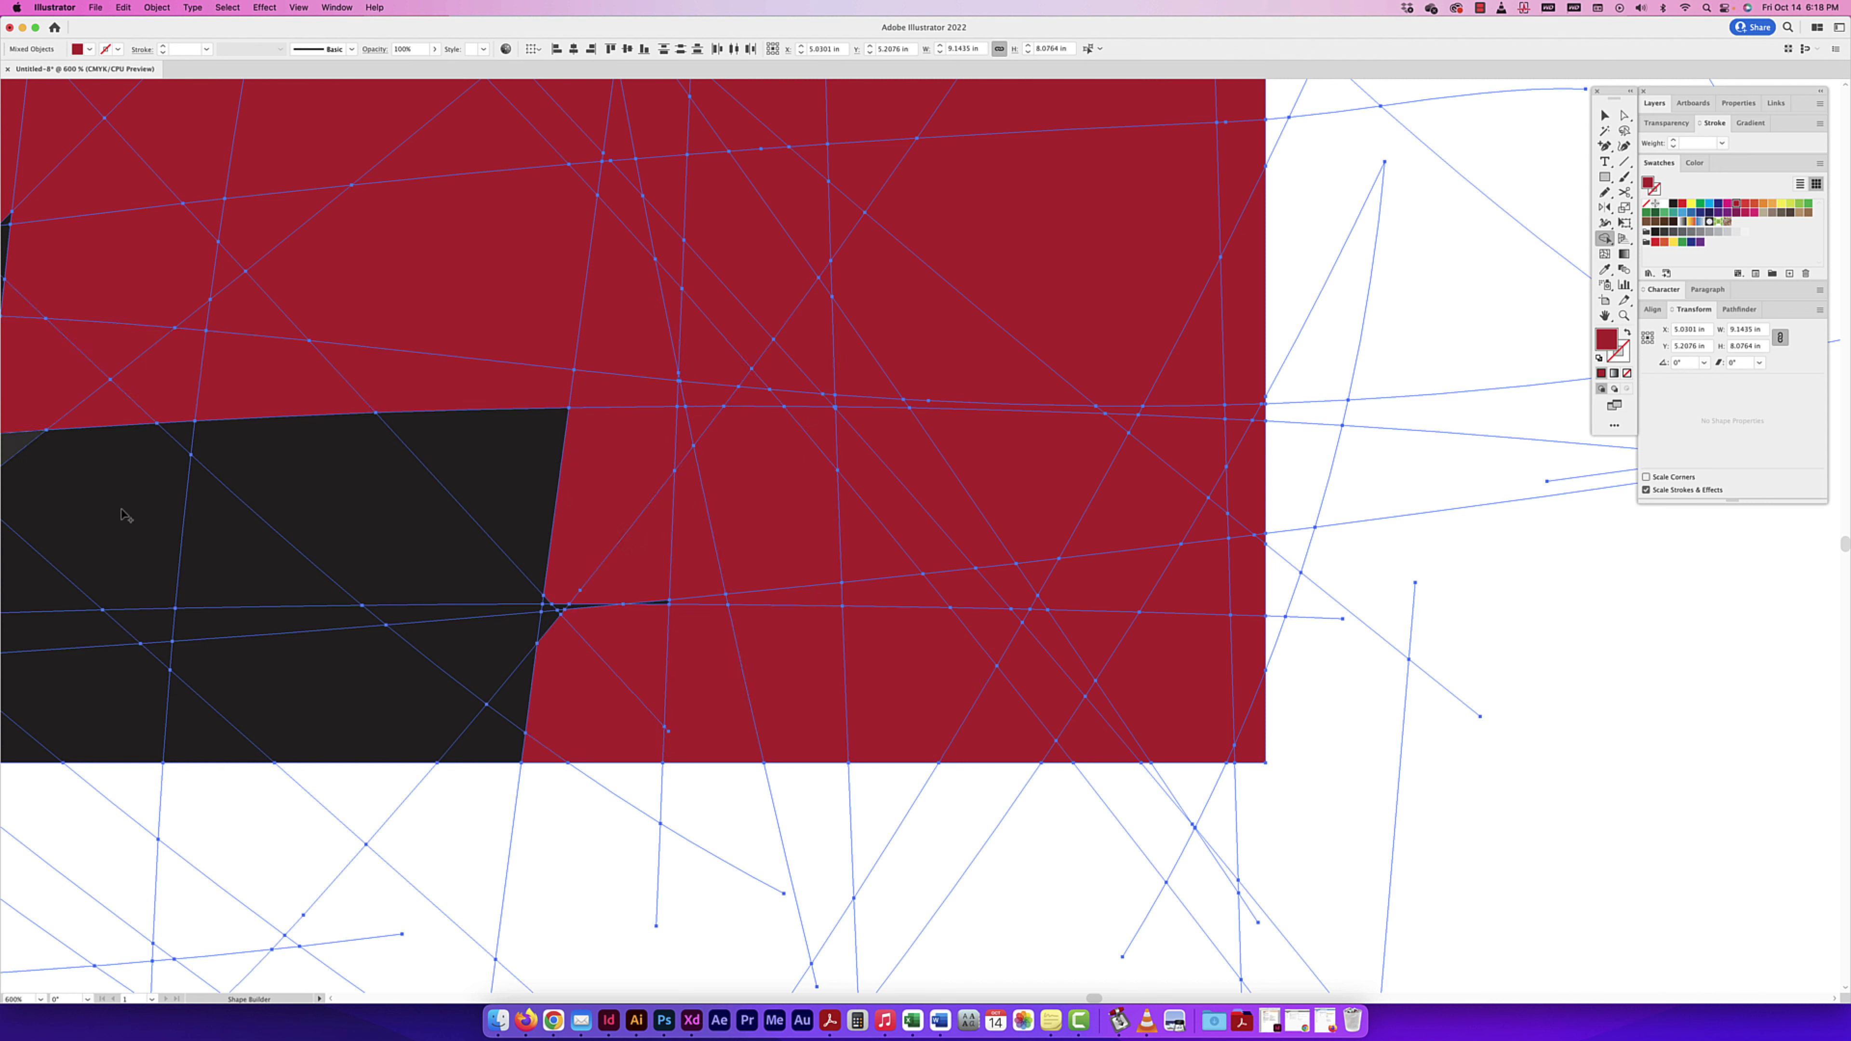
{"action": "left_click", "coordinate": [124, 513]}
{"action": "left_click", "coordinate": [306, 503]}
{"action": "left_click", "coordinate": [488, 474]}
{"action": "left_click", "coordinate": [255, 628]}
{"action": "left_click", "coordinate": [66, 678]}
{"action": "left_click", "coordinate": [327, 700]}
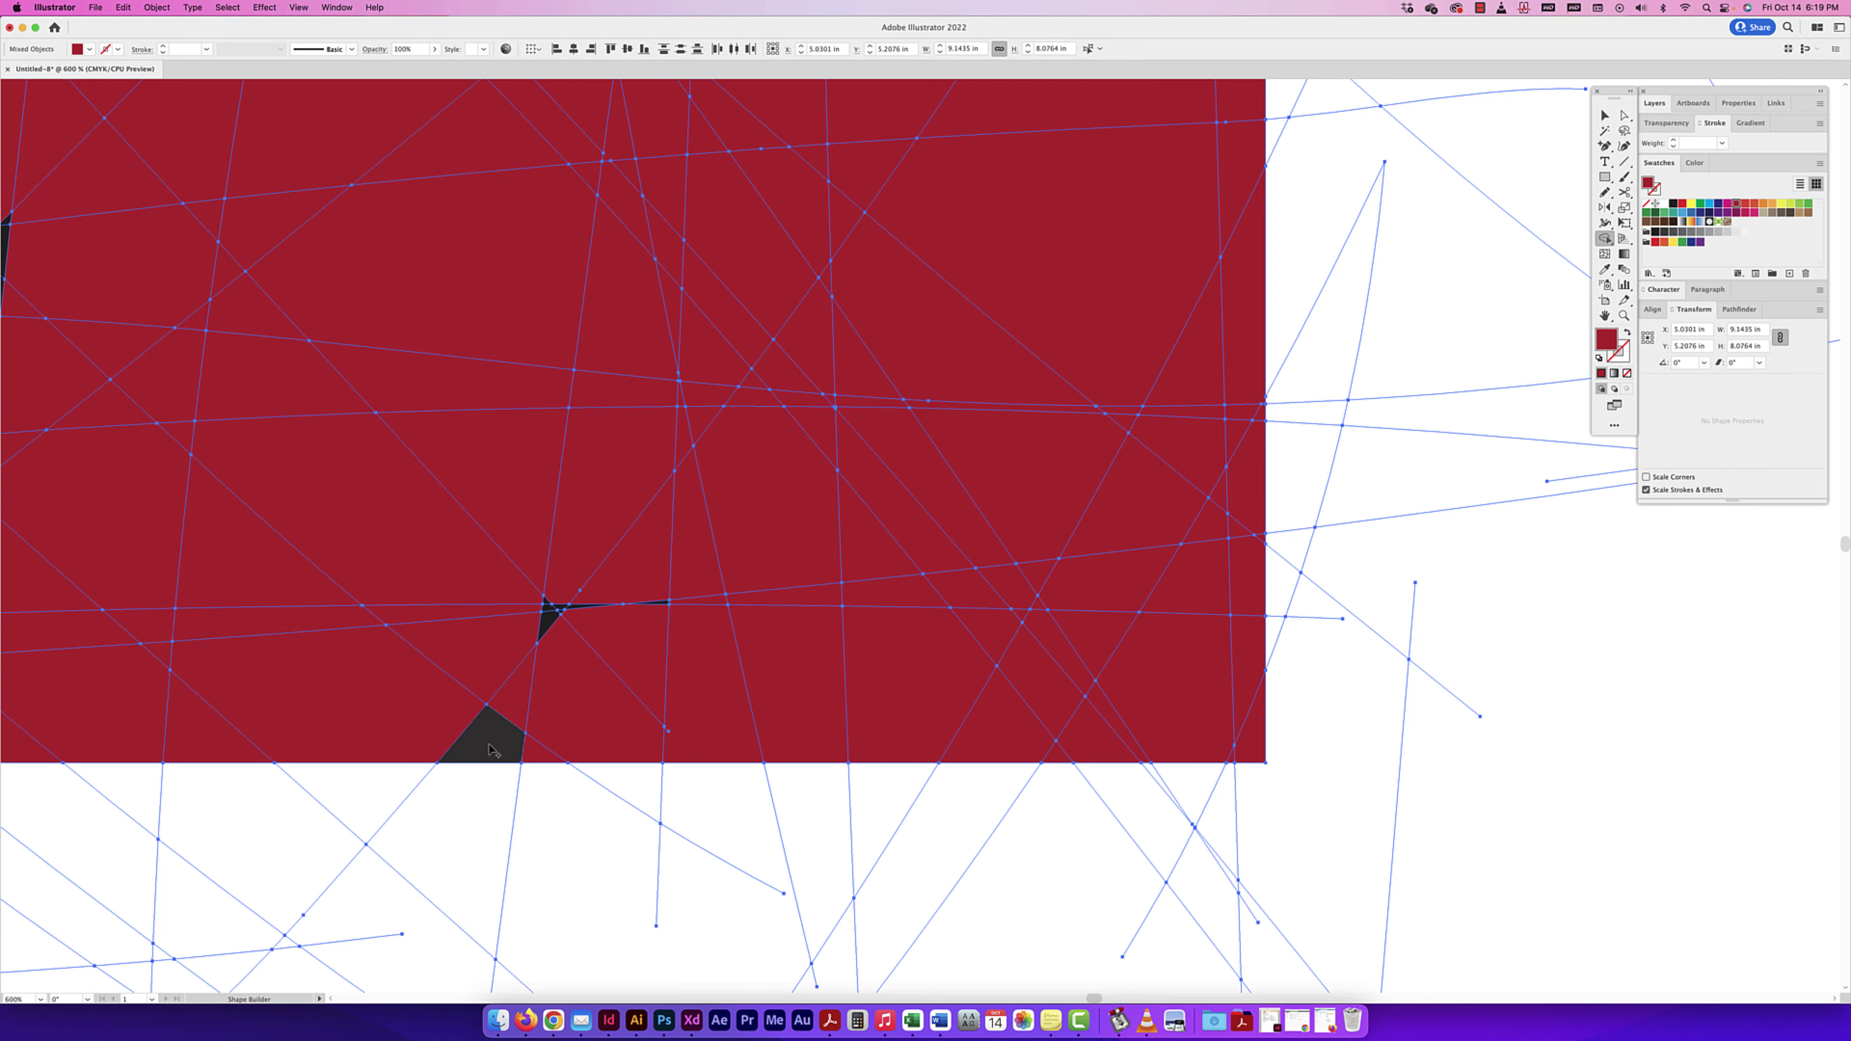
{"action": "left_click", "coordinate": [493, 750]}
{"action": "scroll", "coordinate": [576, 613], "scroll_direction": "up", "scroll_amount": 2}
{"action": "left_click", "coordinate": [558, 604]}
Step: Merge the small dark triangle and a row of middle black regions into red
{"action": "scroll", "coordinate": [558, 604], "scroll_direction": "down", "scroll_amount": 3}
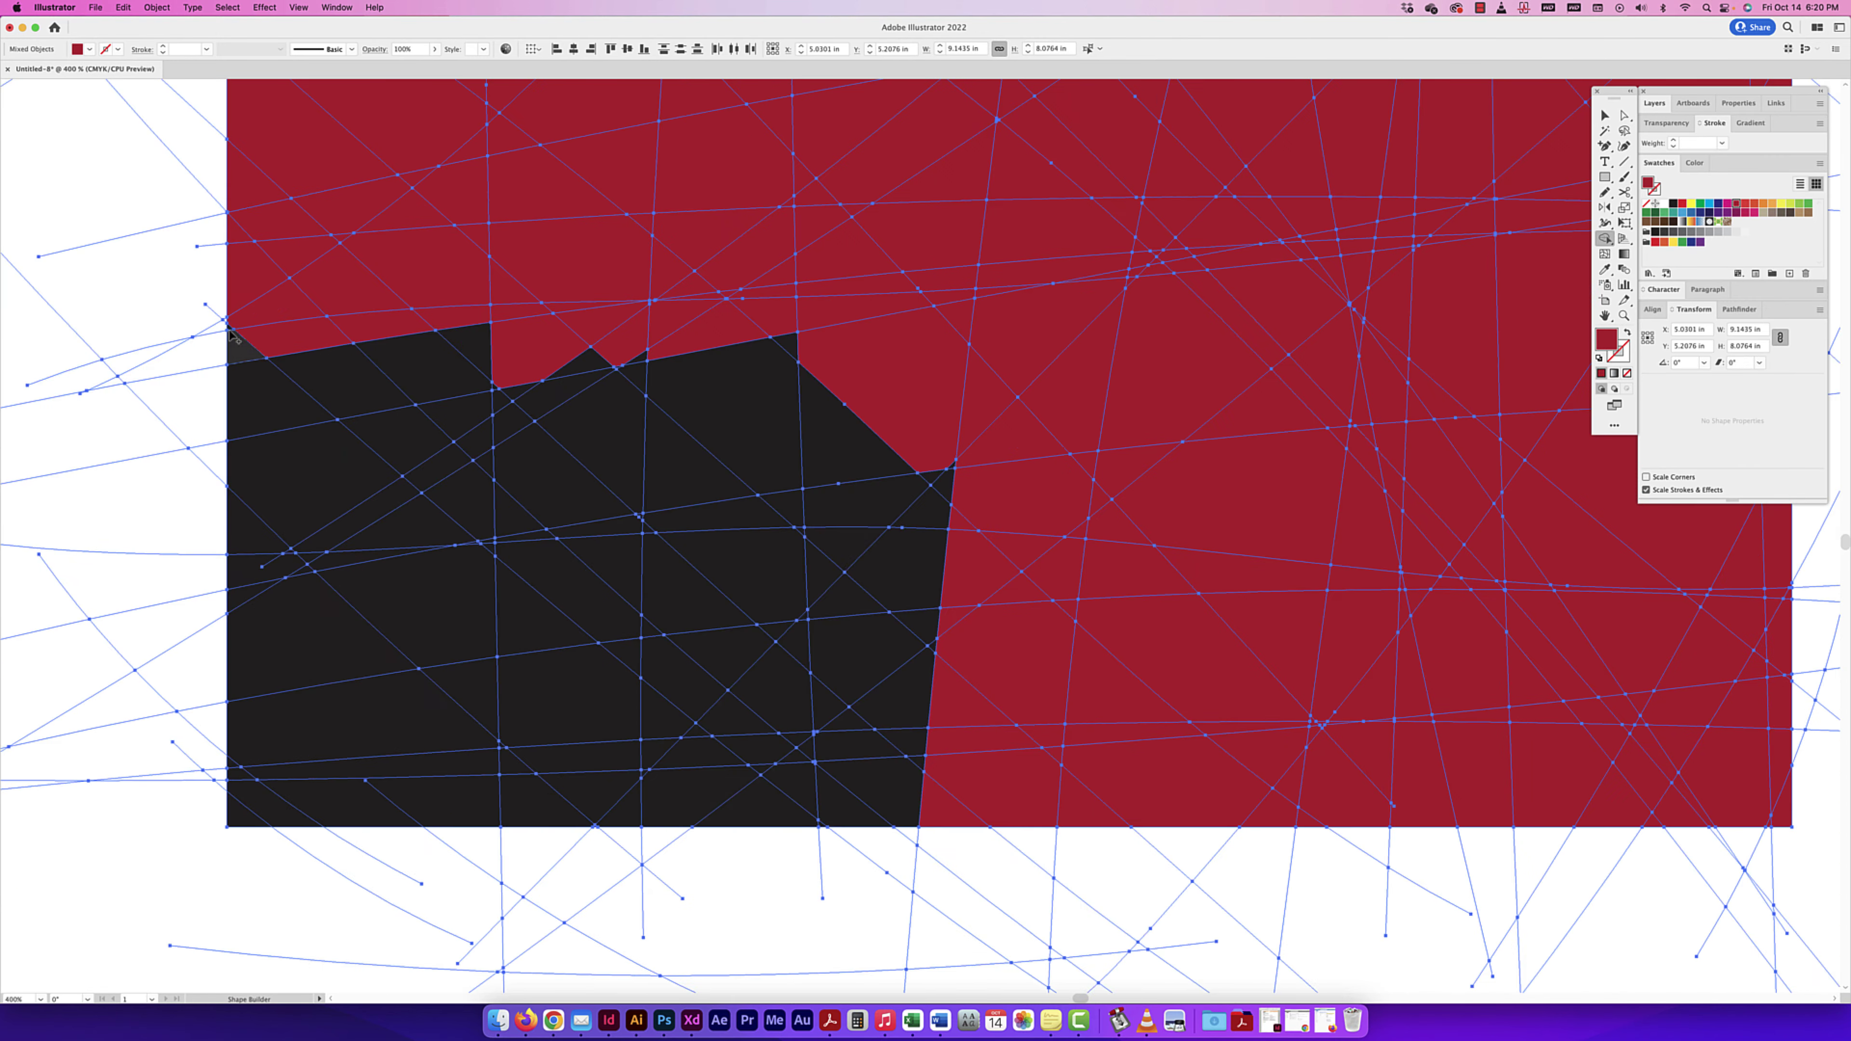
{"action": "scroll", "coordinate": [1360, 363], "scroll_direction": "up", "scroll_amount": 2}
{"action": "left_click", "coordinate": [1360, 363]}
{"action": "left_click", "coordinate": [437, 620]}
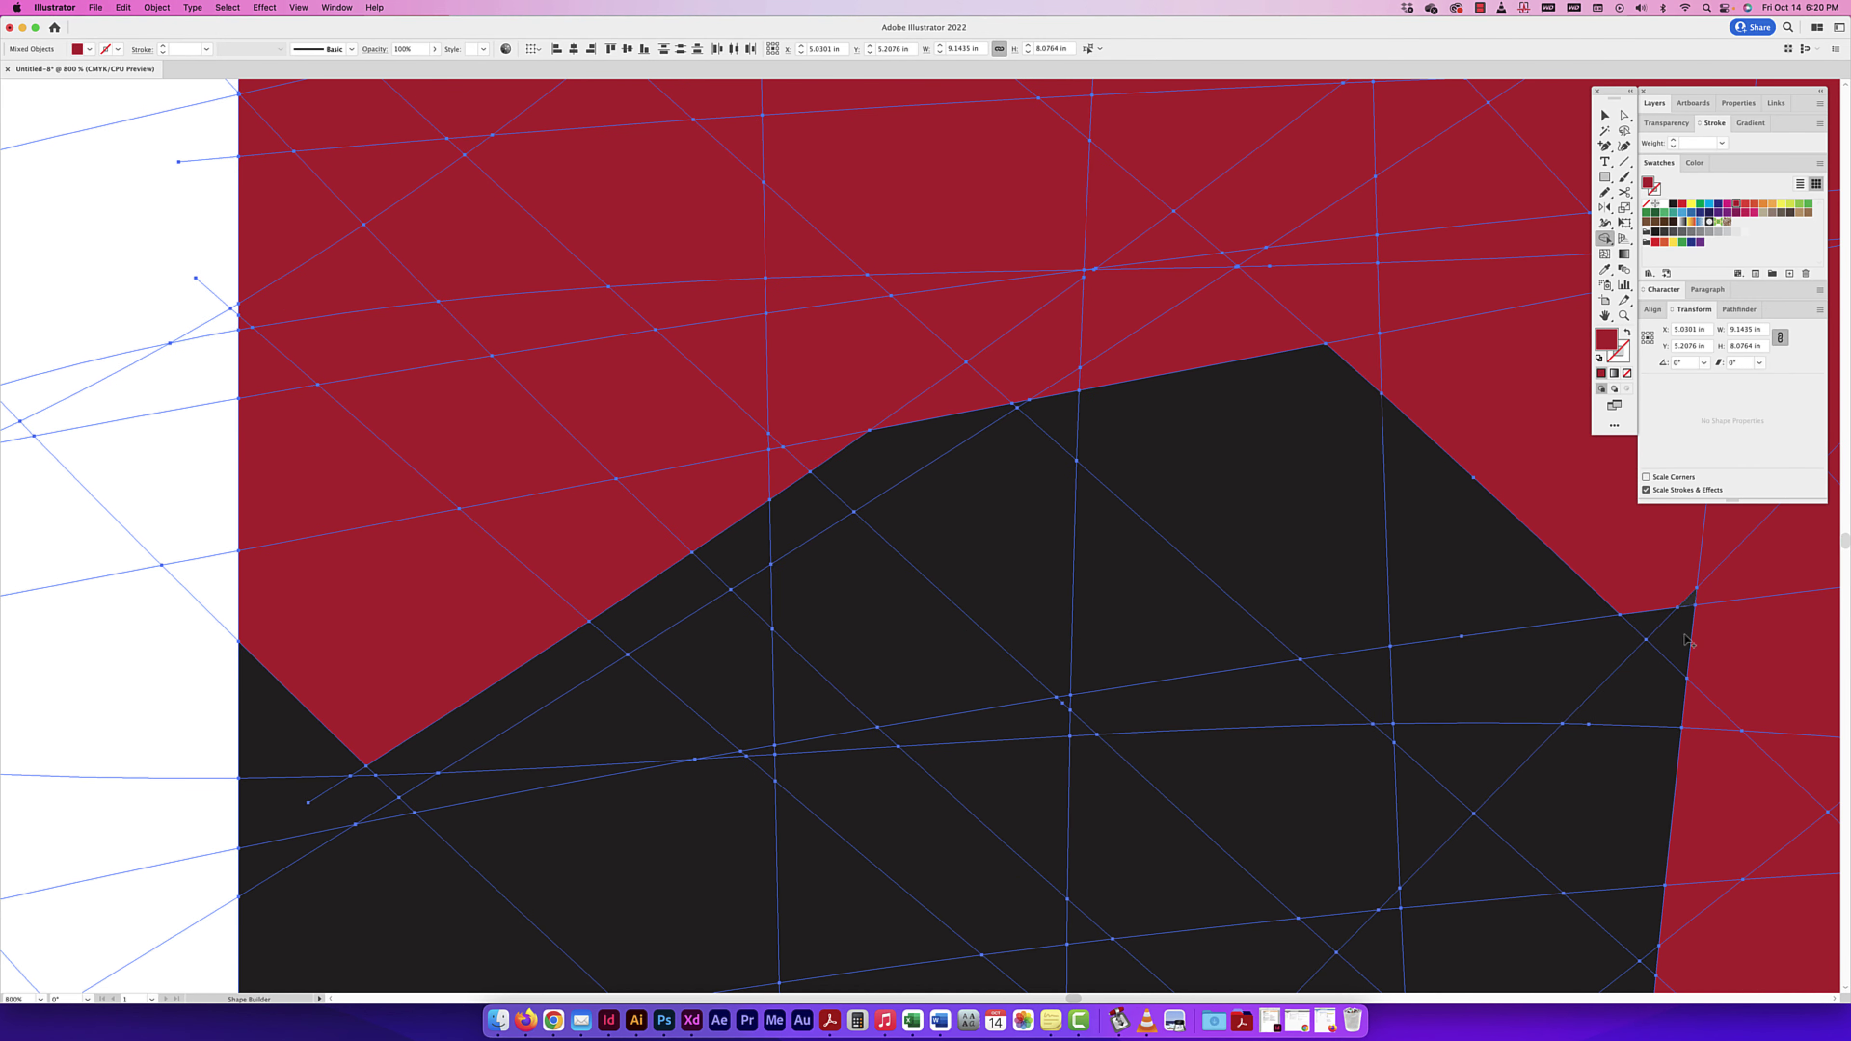
{"action": "left_click_drag", "start_coordinate": [1688, 640], "coordinate": [312, 748]}
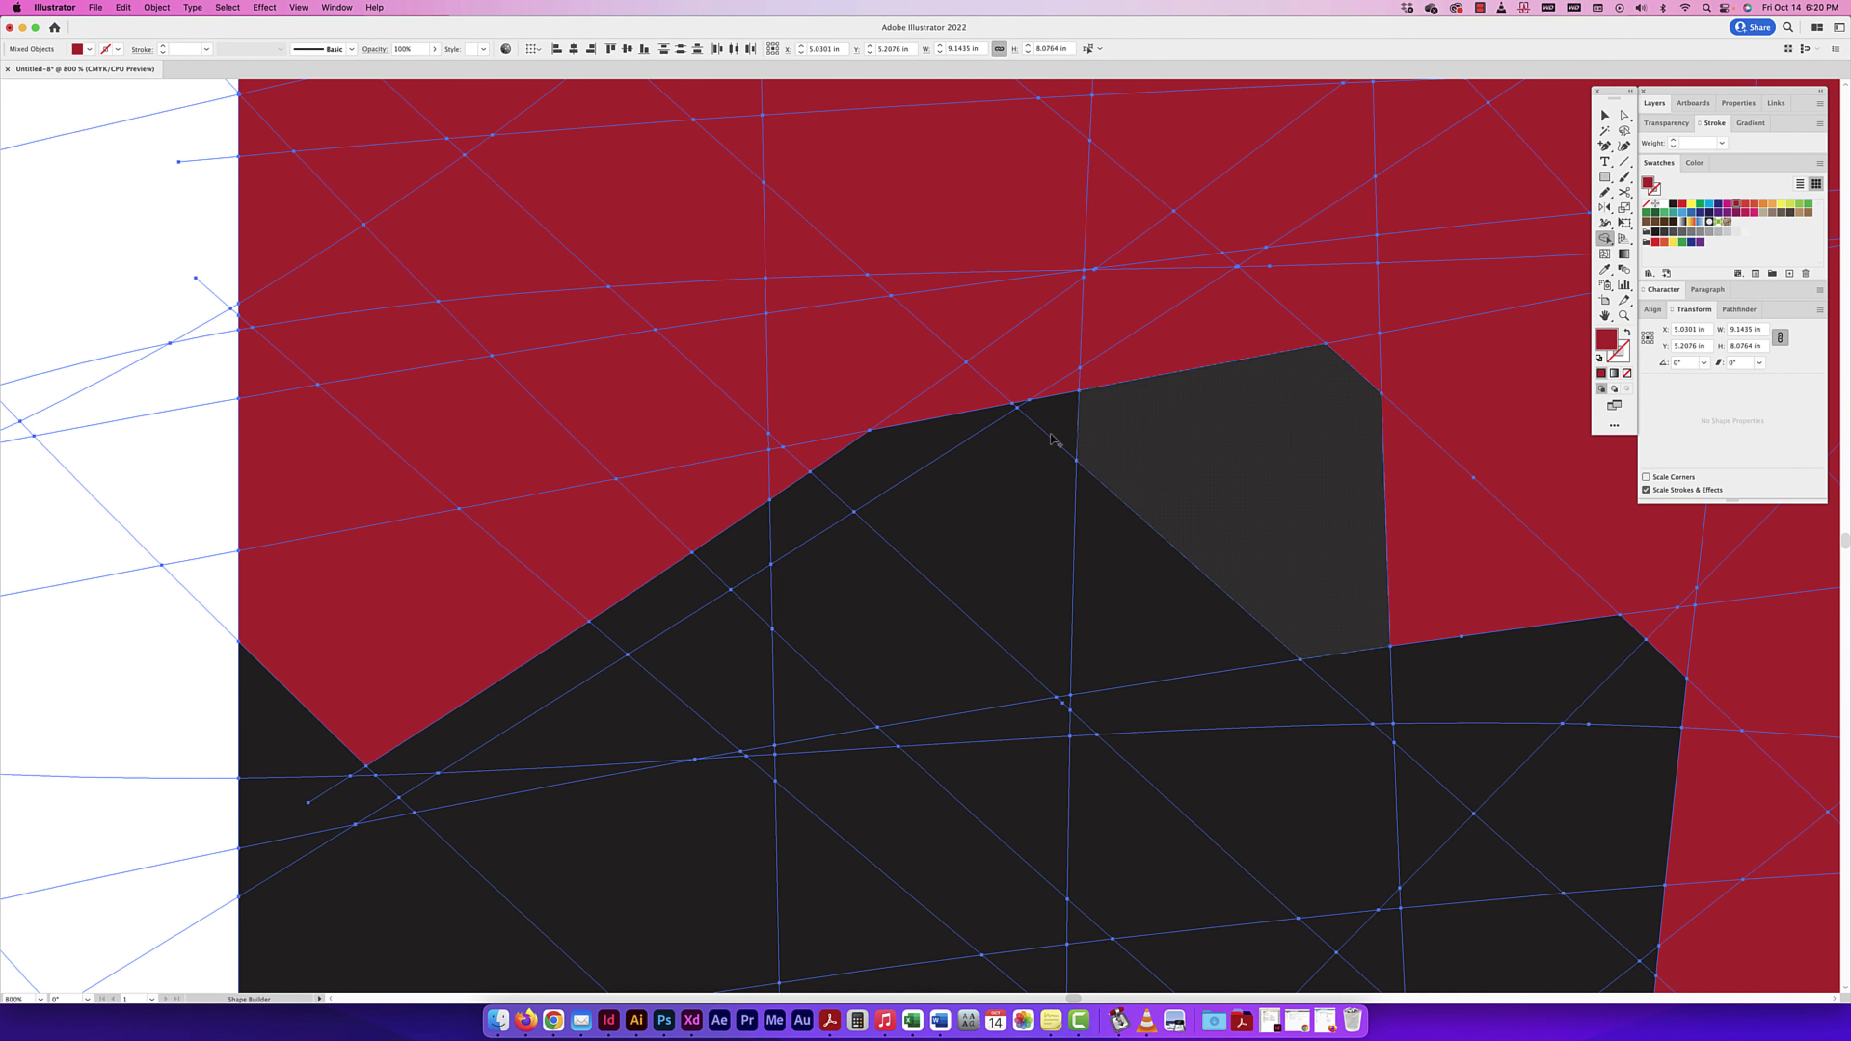
{"action": "left_click", "coordinate": [312, 749]}
{"action": "left_click", "coordinate": [725, 671]}
{"action": "left_click", "coordinate": [274, 865]}
{"action": "left_click", "coordinate": [874, 875]}
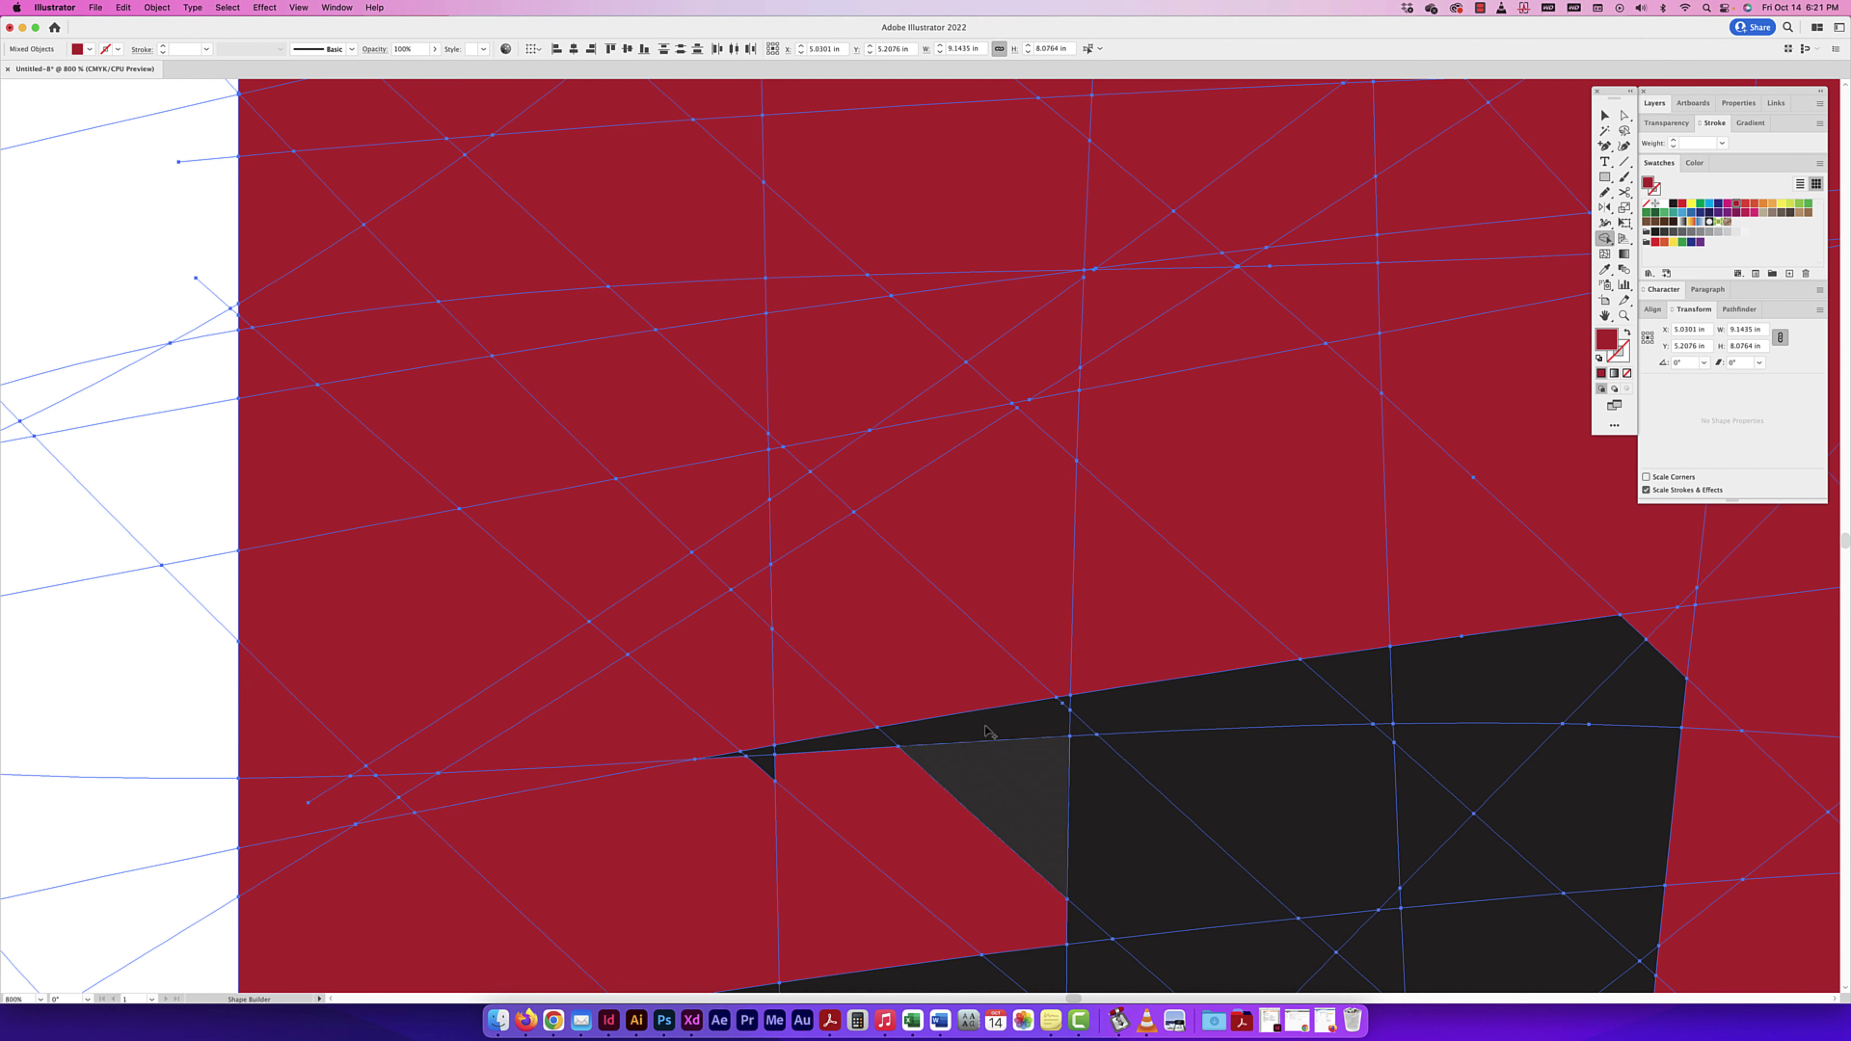
{"action": "scroll", "coordinate": [989, 731], "scroll_direction": "down", "scroll_amount": 2}
{"action": "scroll", "coordinate": [1020, 678], "scroll_direction": "down", "scroll_amount": 2}
{"action": "scroll", "coordinate": [1048, 628], "scroll_direction": "down", "scroll_amount": 1}
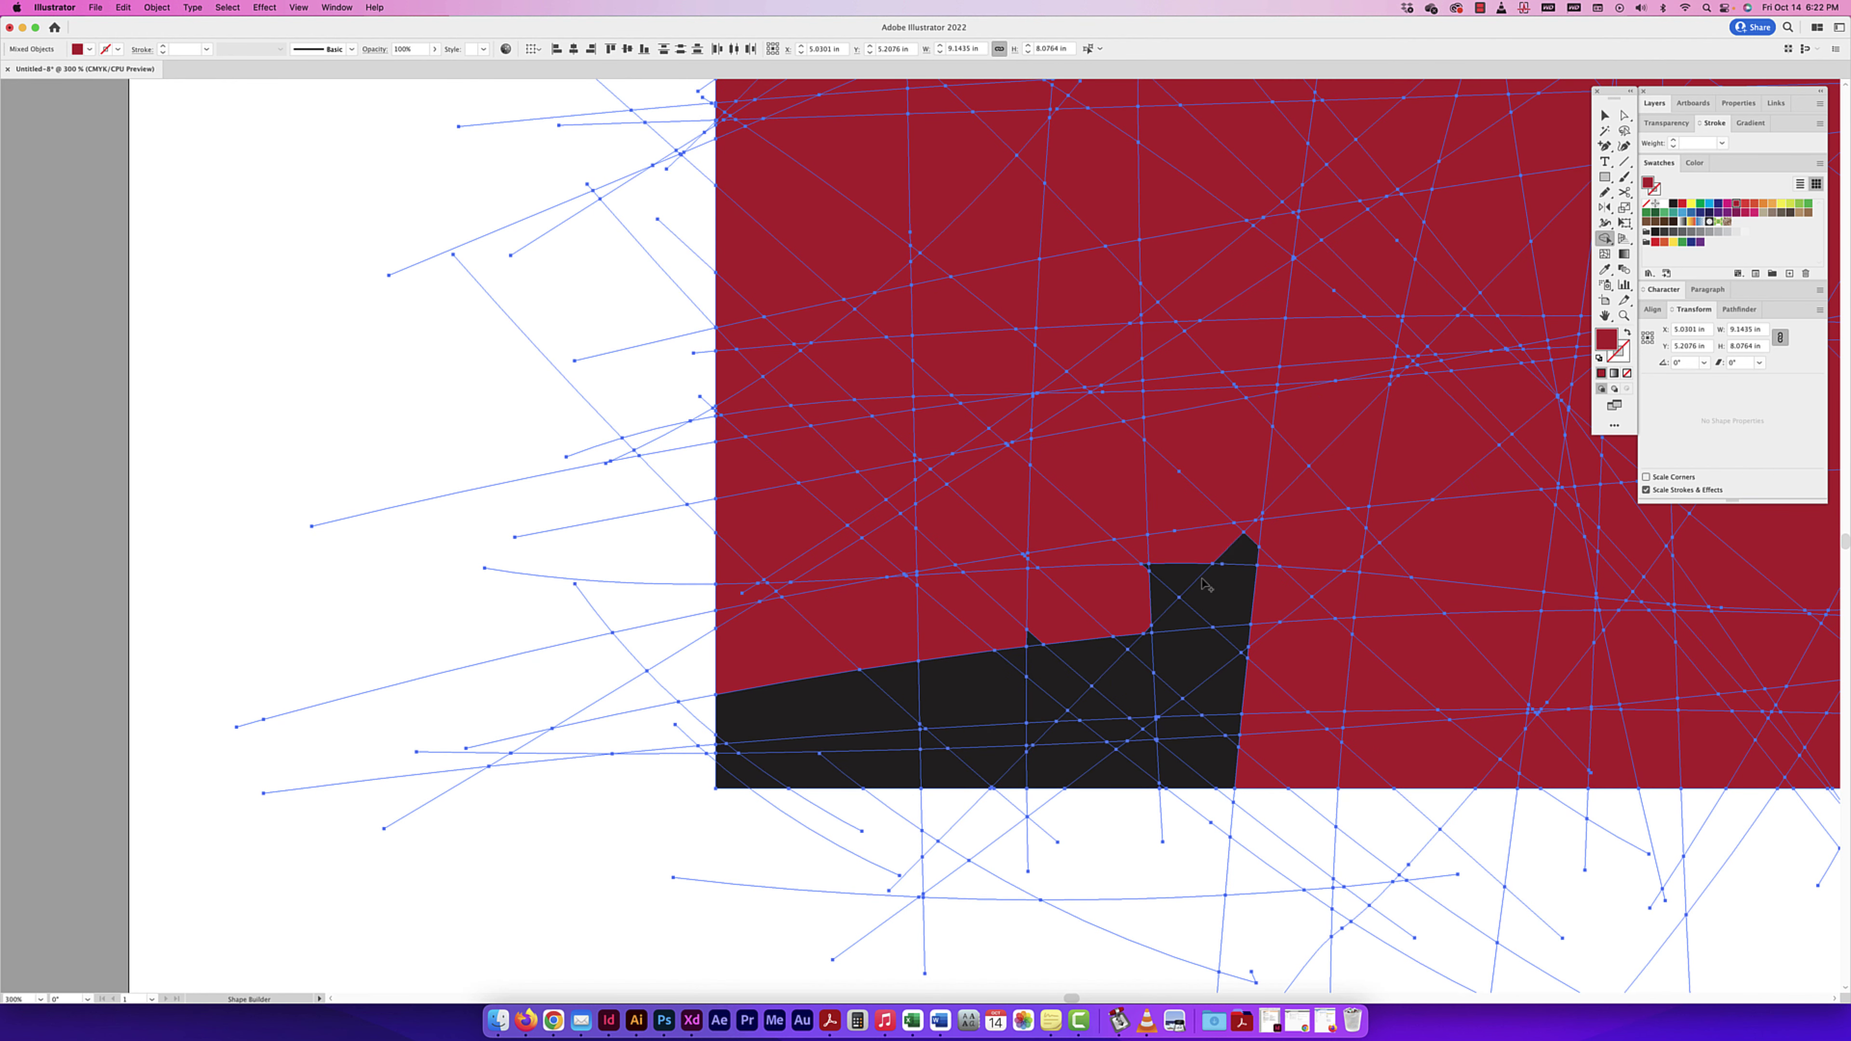
Step: Merge the left black region, the corner triangle and the last bottom strip into red
{"action": "left_click", "coordinate": [904, 684]}
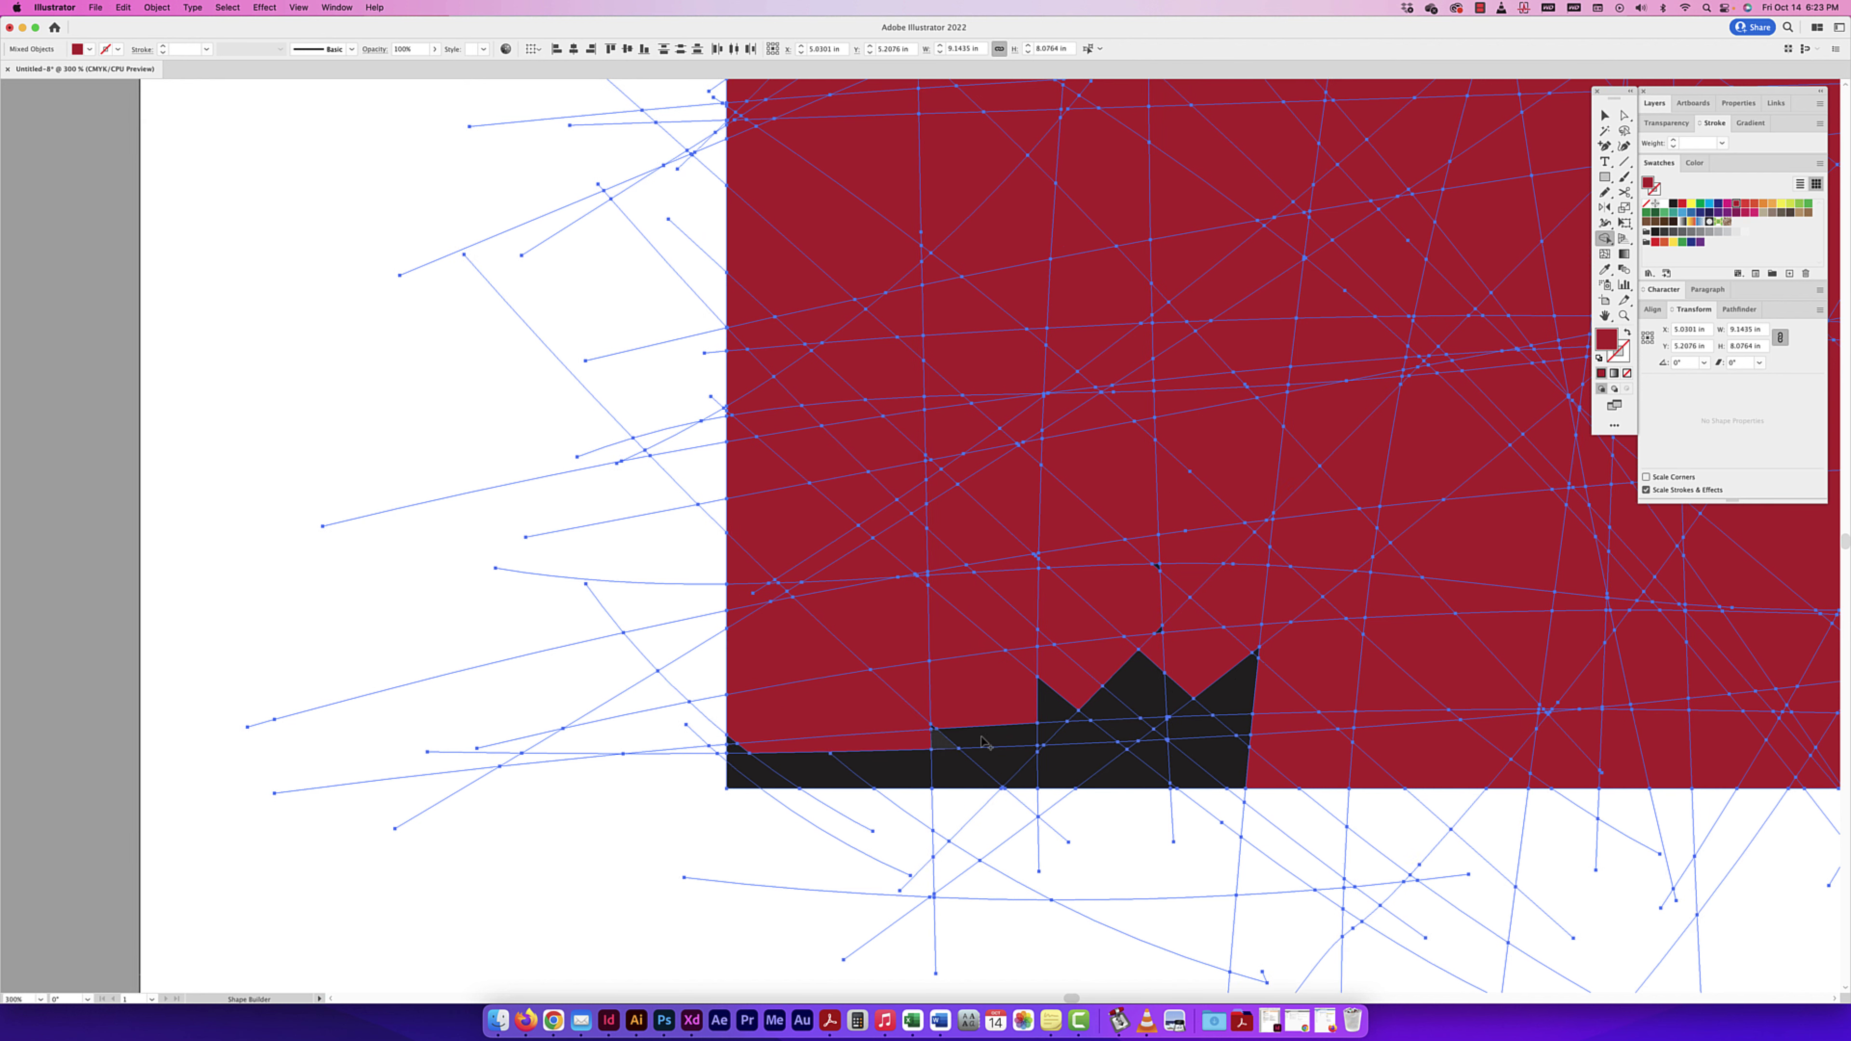
{"action": "left_click", "coordinate": [1184, 719]}
{"action": "scroll", "coordinate": [1210, 740], "scroll_direction": "right", "scroll_amount": 1}
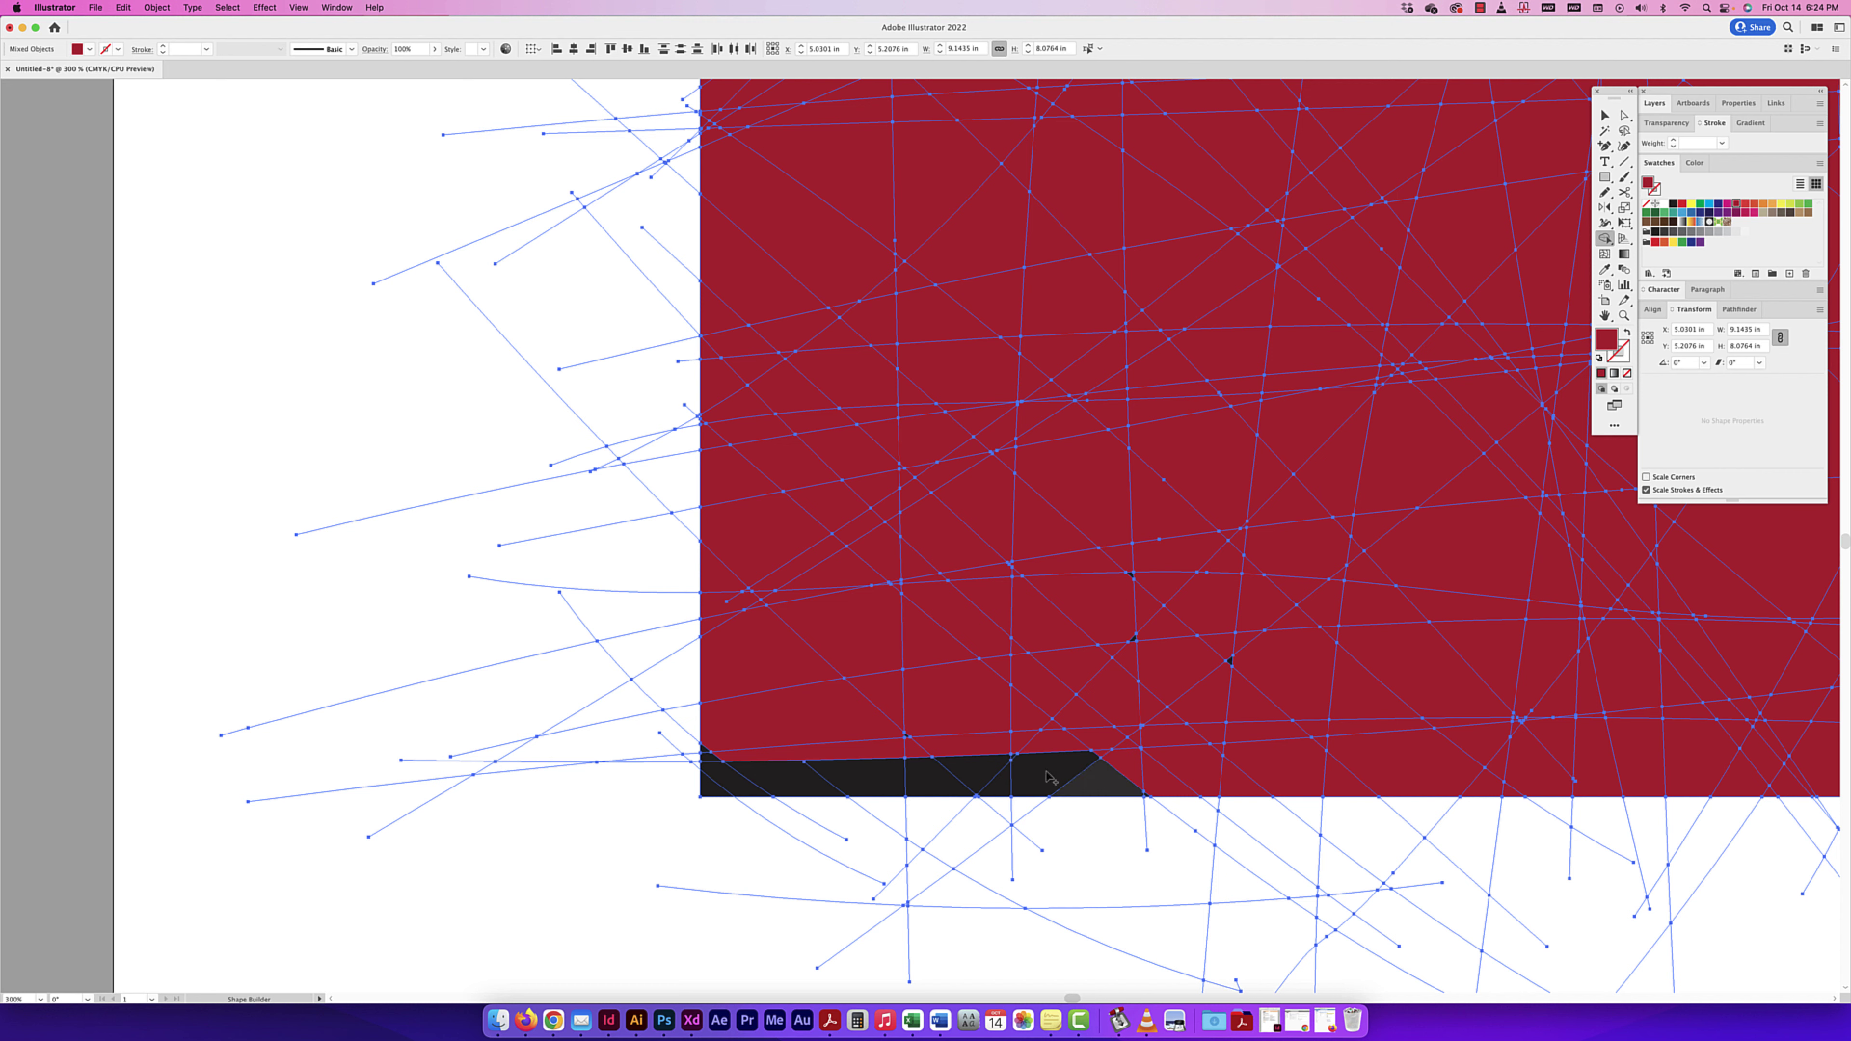
{"action": "scroll", "coordinate": [1098, 686], "scroll_direction": "up", "scroll_amount": 2}
{"action": "left_click", "coordinate": [927, 828]}
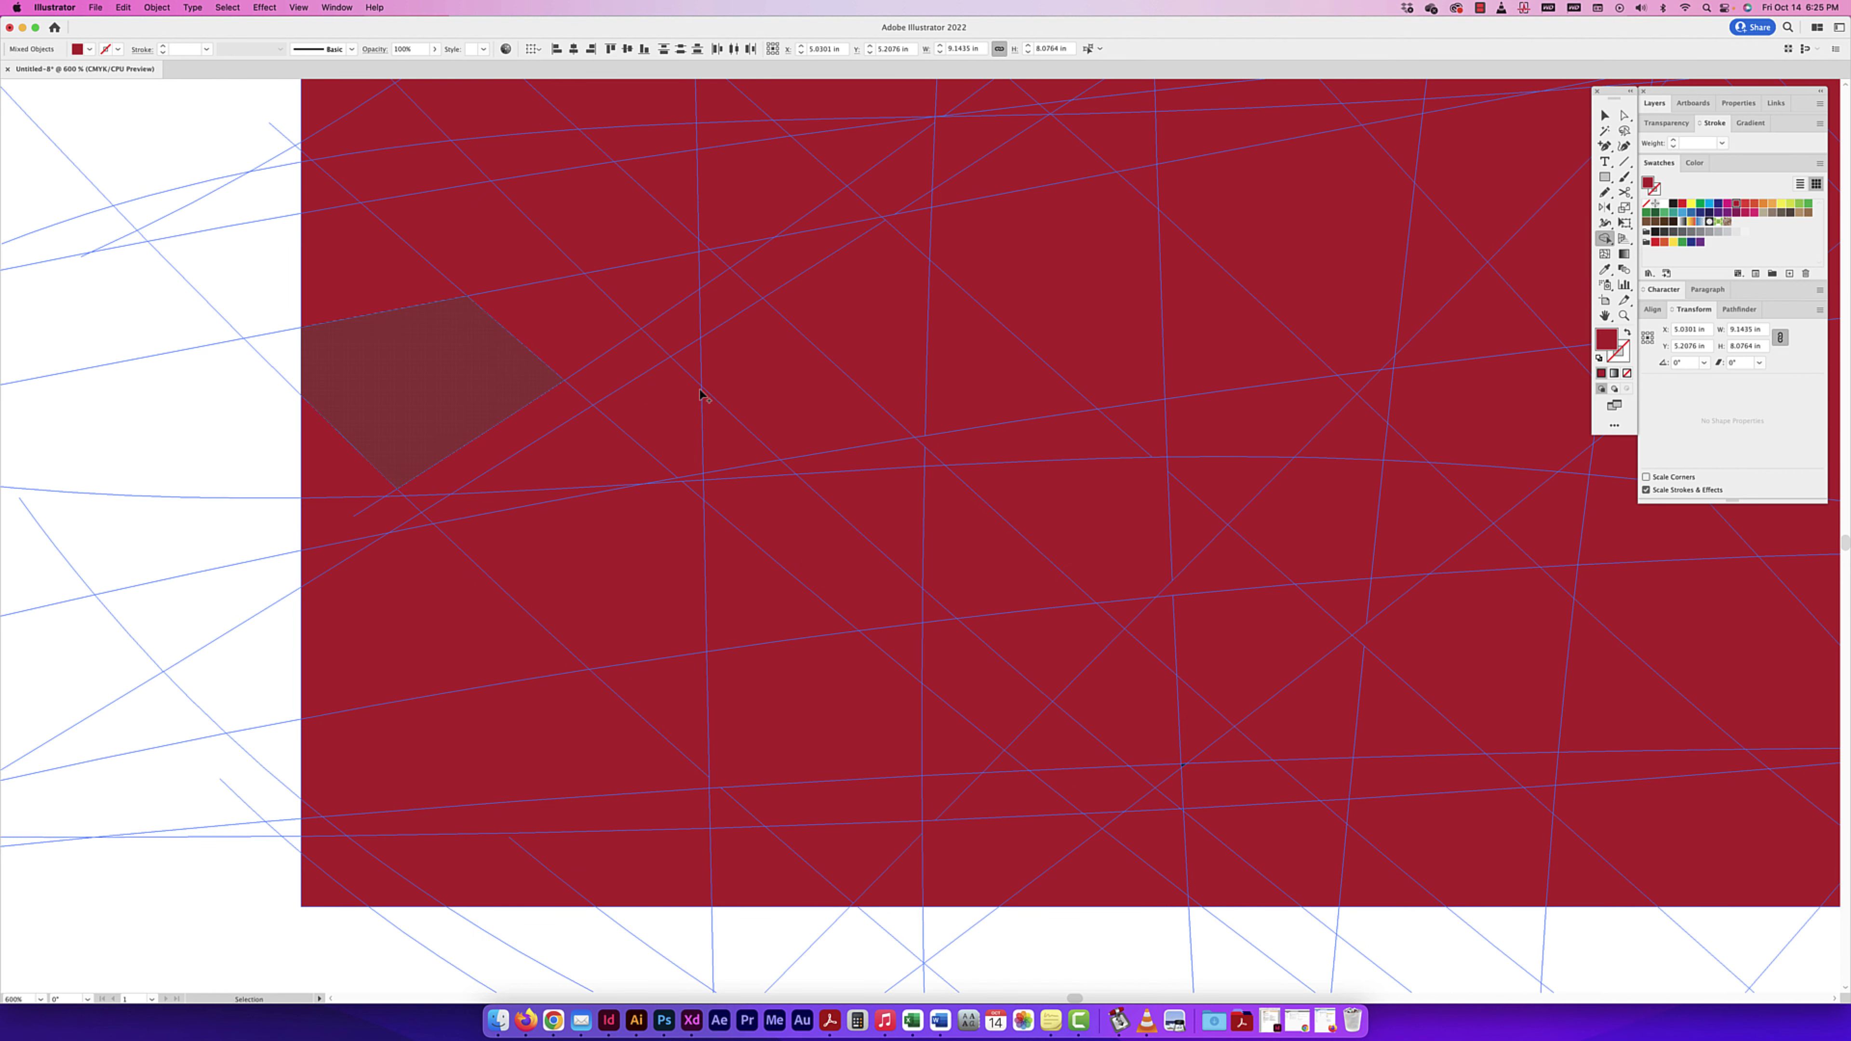
Step: Save the document as notan.ai
{"action": "key", "text": "super+s"}
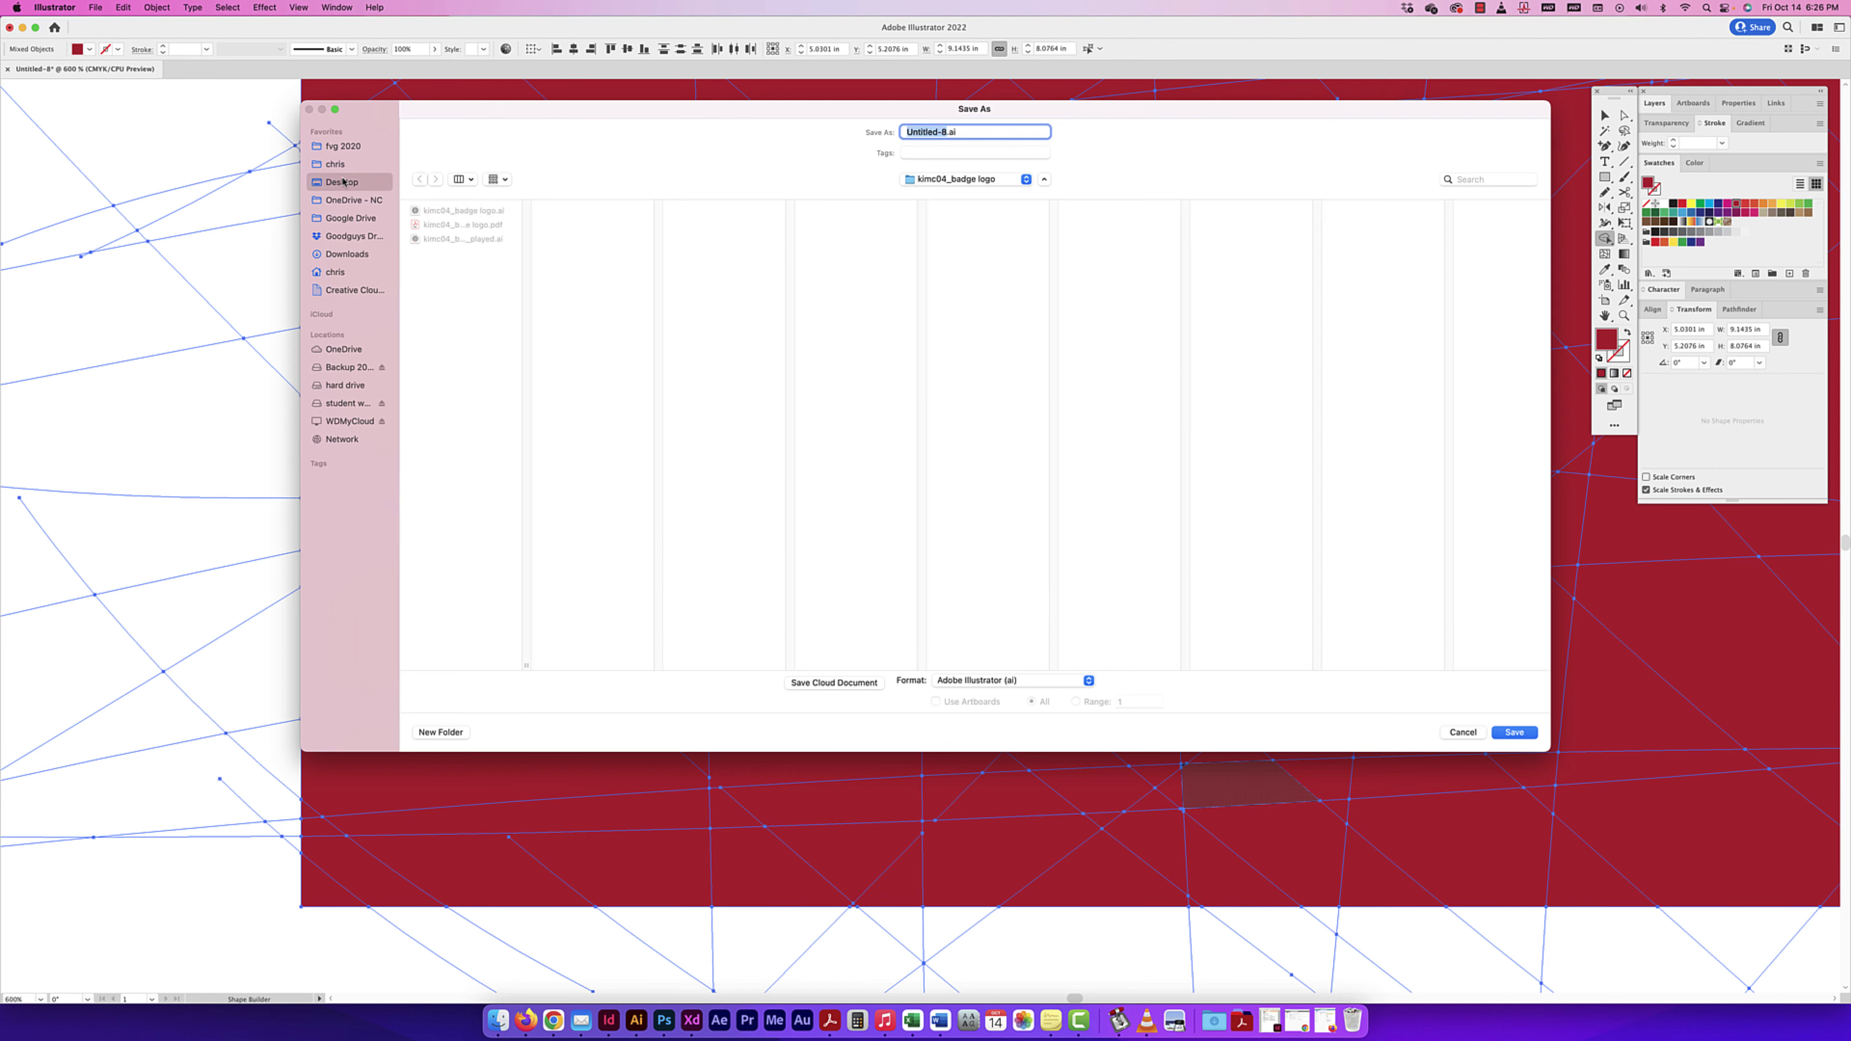
{"action": "key", "text": "Return"}
{"action": "key", "text": "Return"}
{"action": "left_click", "coordinate": [1232, 811]}
Step: Fit the artboard, fill all facets black, then select a piece near the top-right notch
{"action": "key", "text": "super+0"}
{"action": "left_click", "coordinate": [574, 769]}
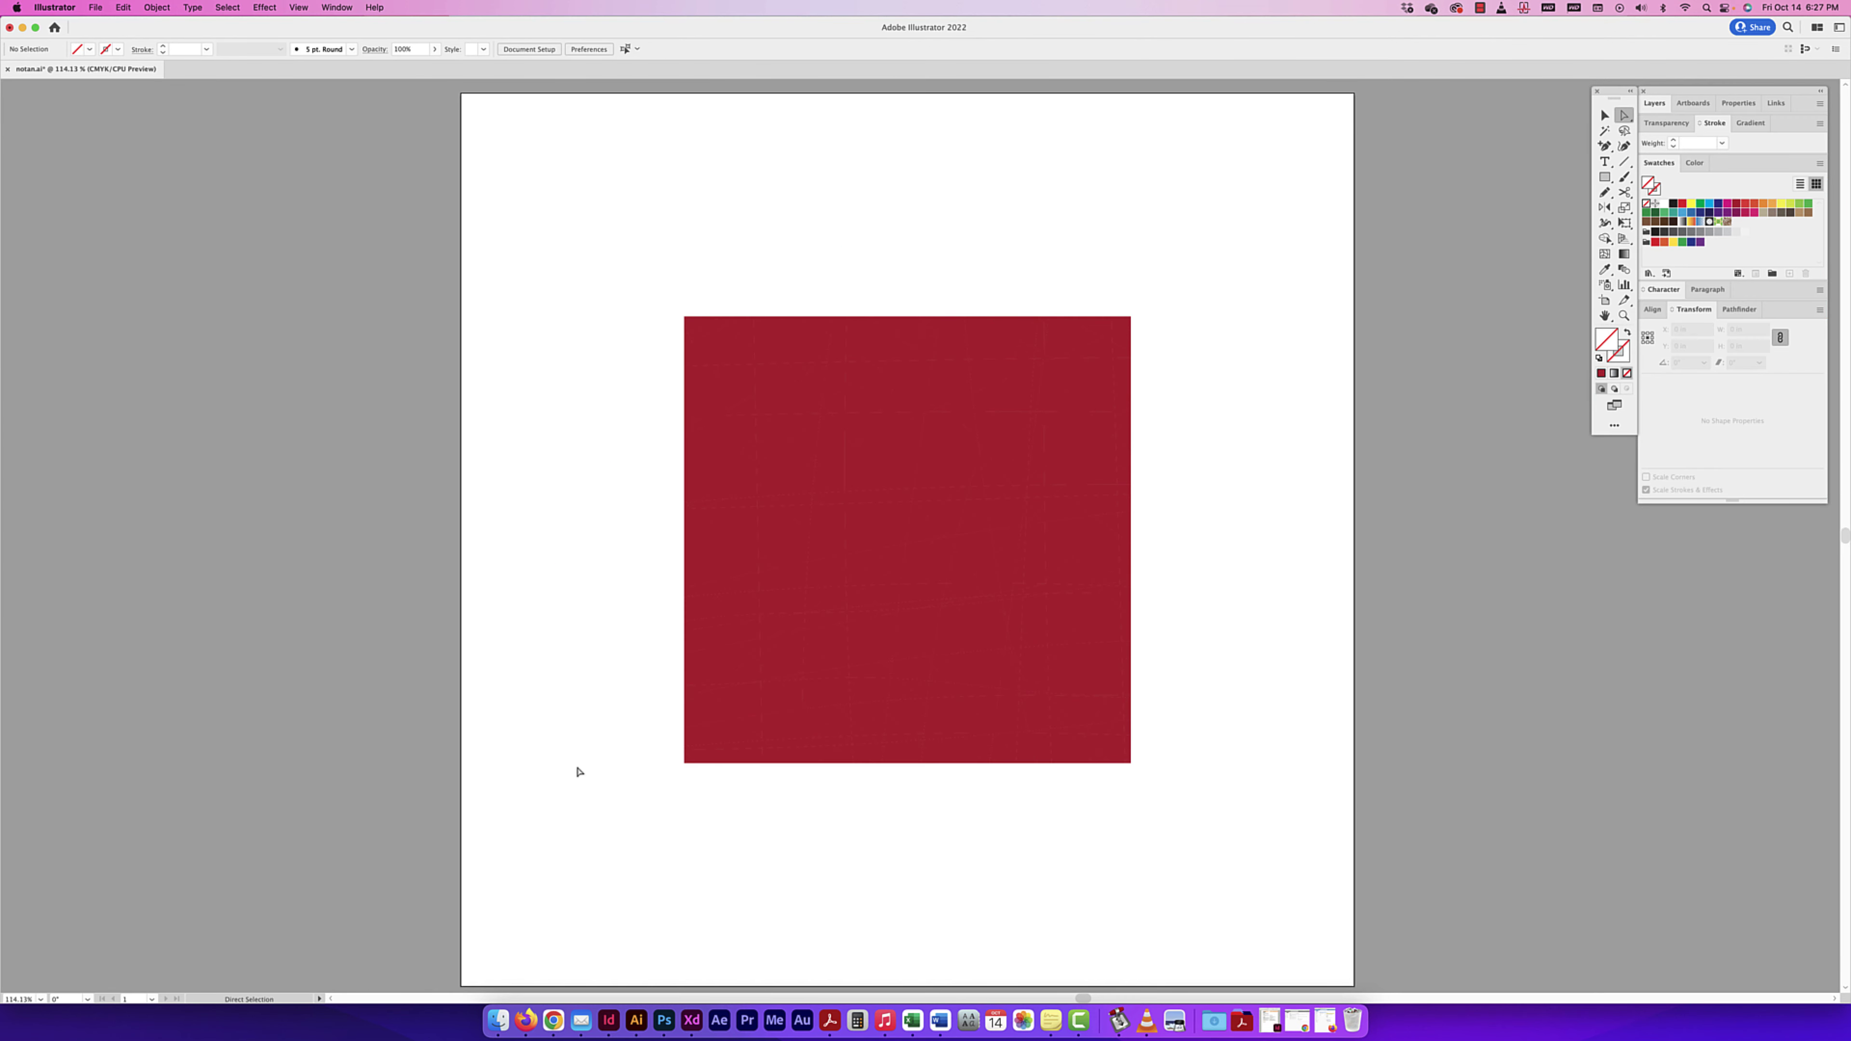
{"action": "key", "text": "super+a"}
{"action": "scroll", "coordinate": [1270, 261], "scroll_direction": "up", "scroll_amount": 2}
{"action": "key", "text": "super+z"}
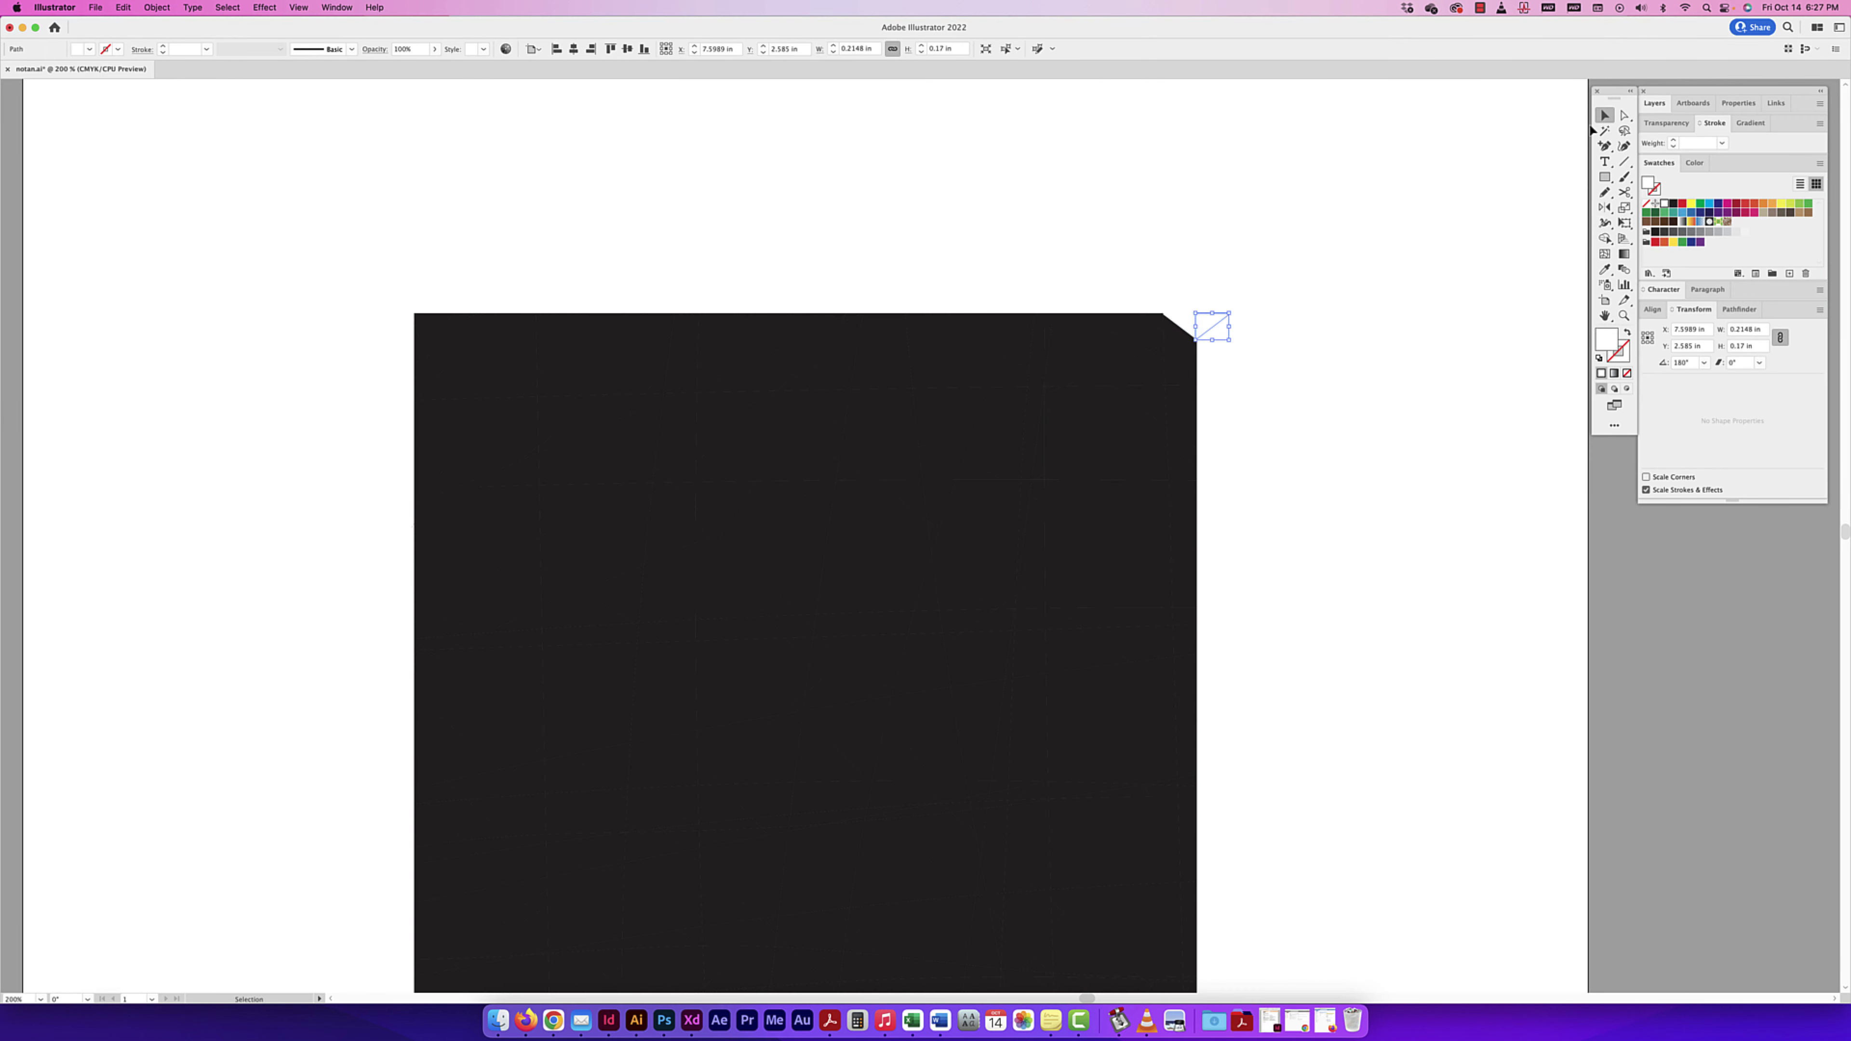
{"action": "scroll", "coordinate": [1225, 355], "scroll_direction": "up", "scroll_amount": 3}
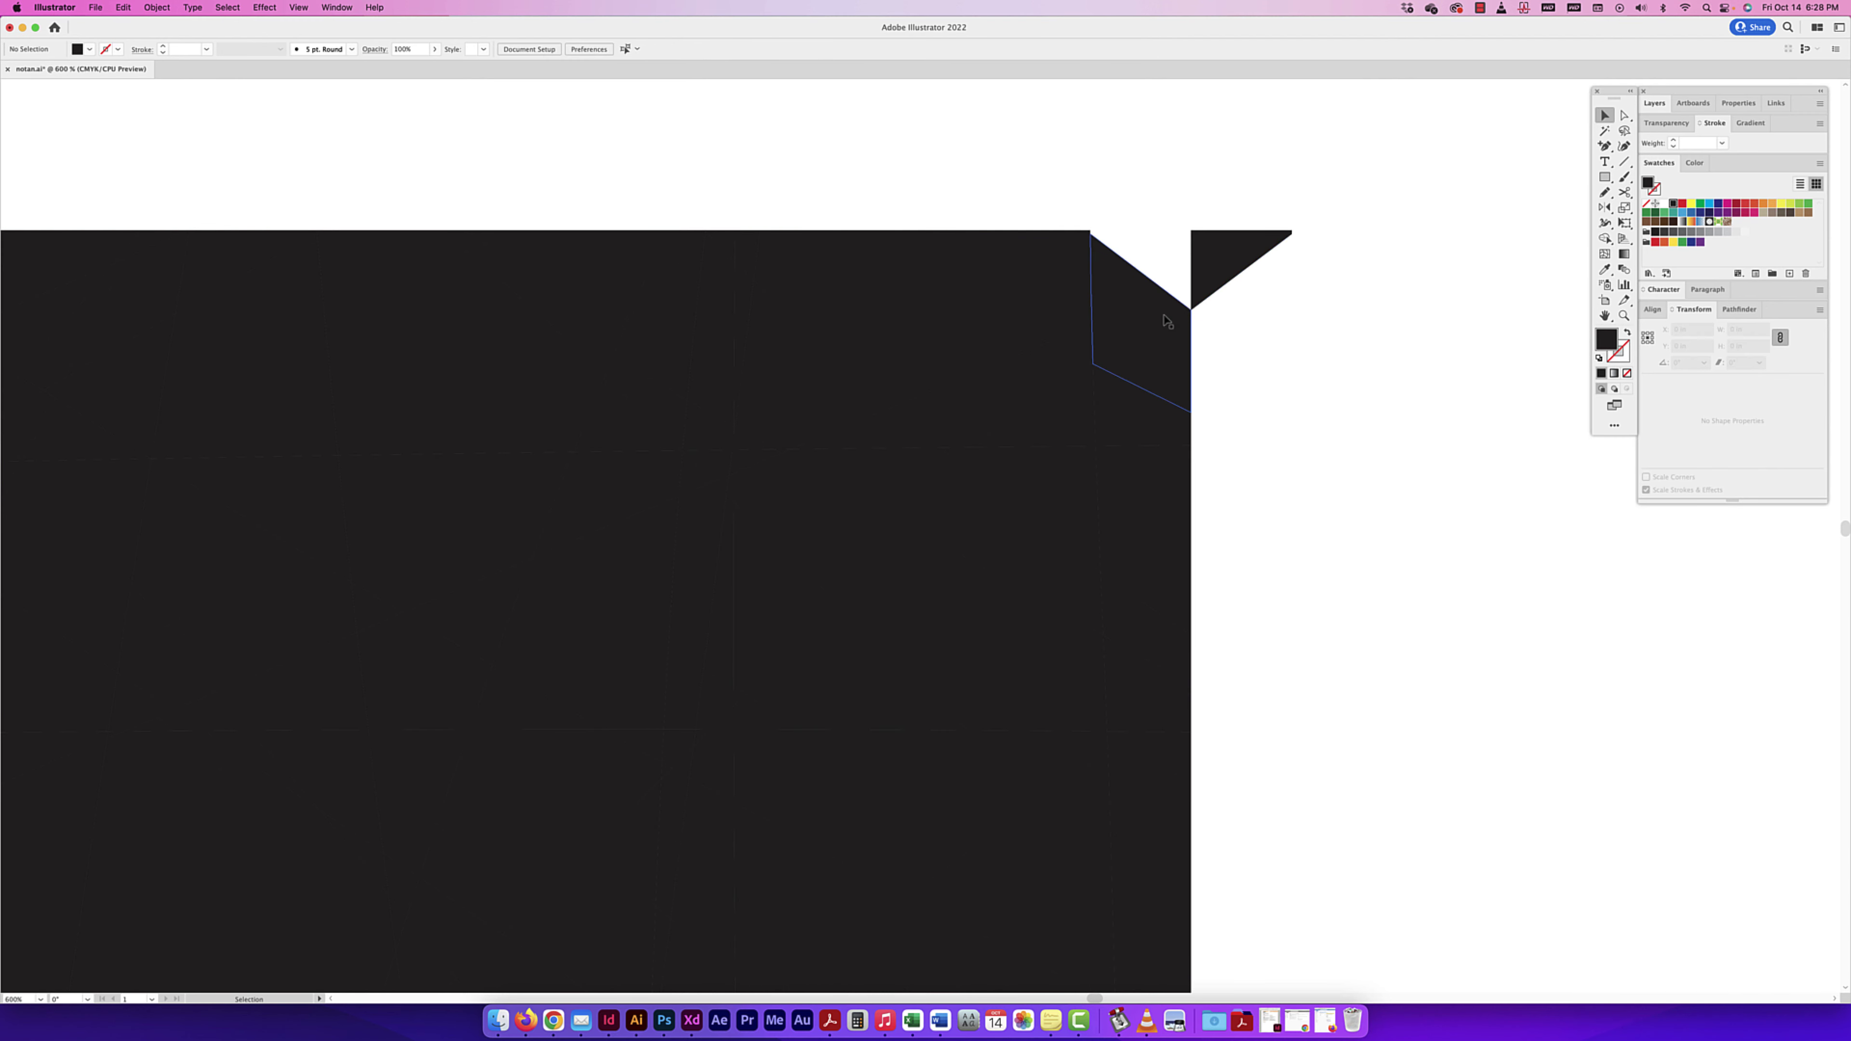
{"action": "left_click", "coordinate": [1162, 381]}
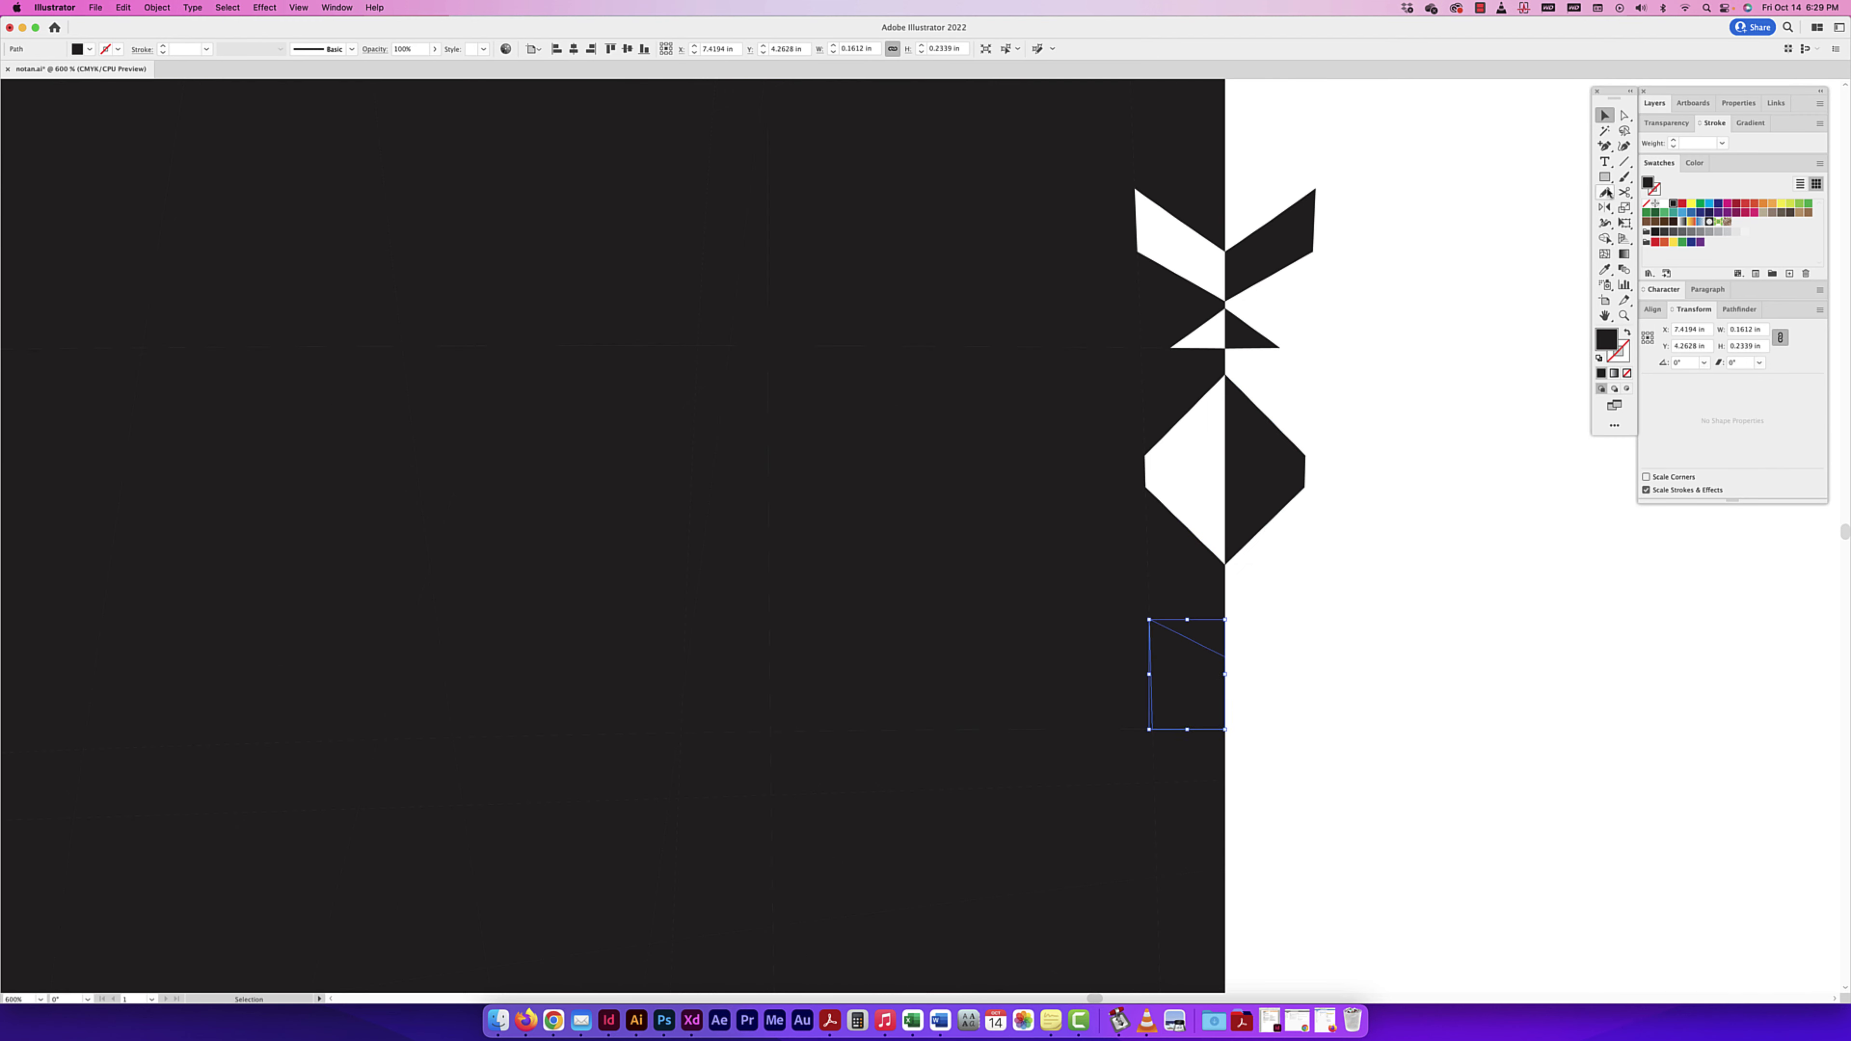
Step: Pick a small lower-edge piece of the square to mirror with Reflect (O)
{"action": "scroll", "coordinate": [1409, 555], "scroll_direction": "up", "scroll_amount": 5}
{"action": "scroll", "coordinate": [1492, 694], "scroll_direction": "down", "scroll_amount": 5}
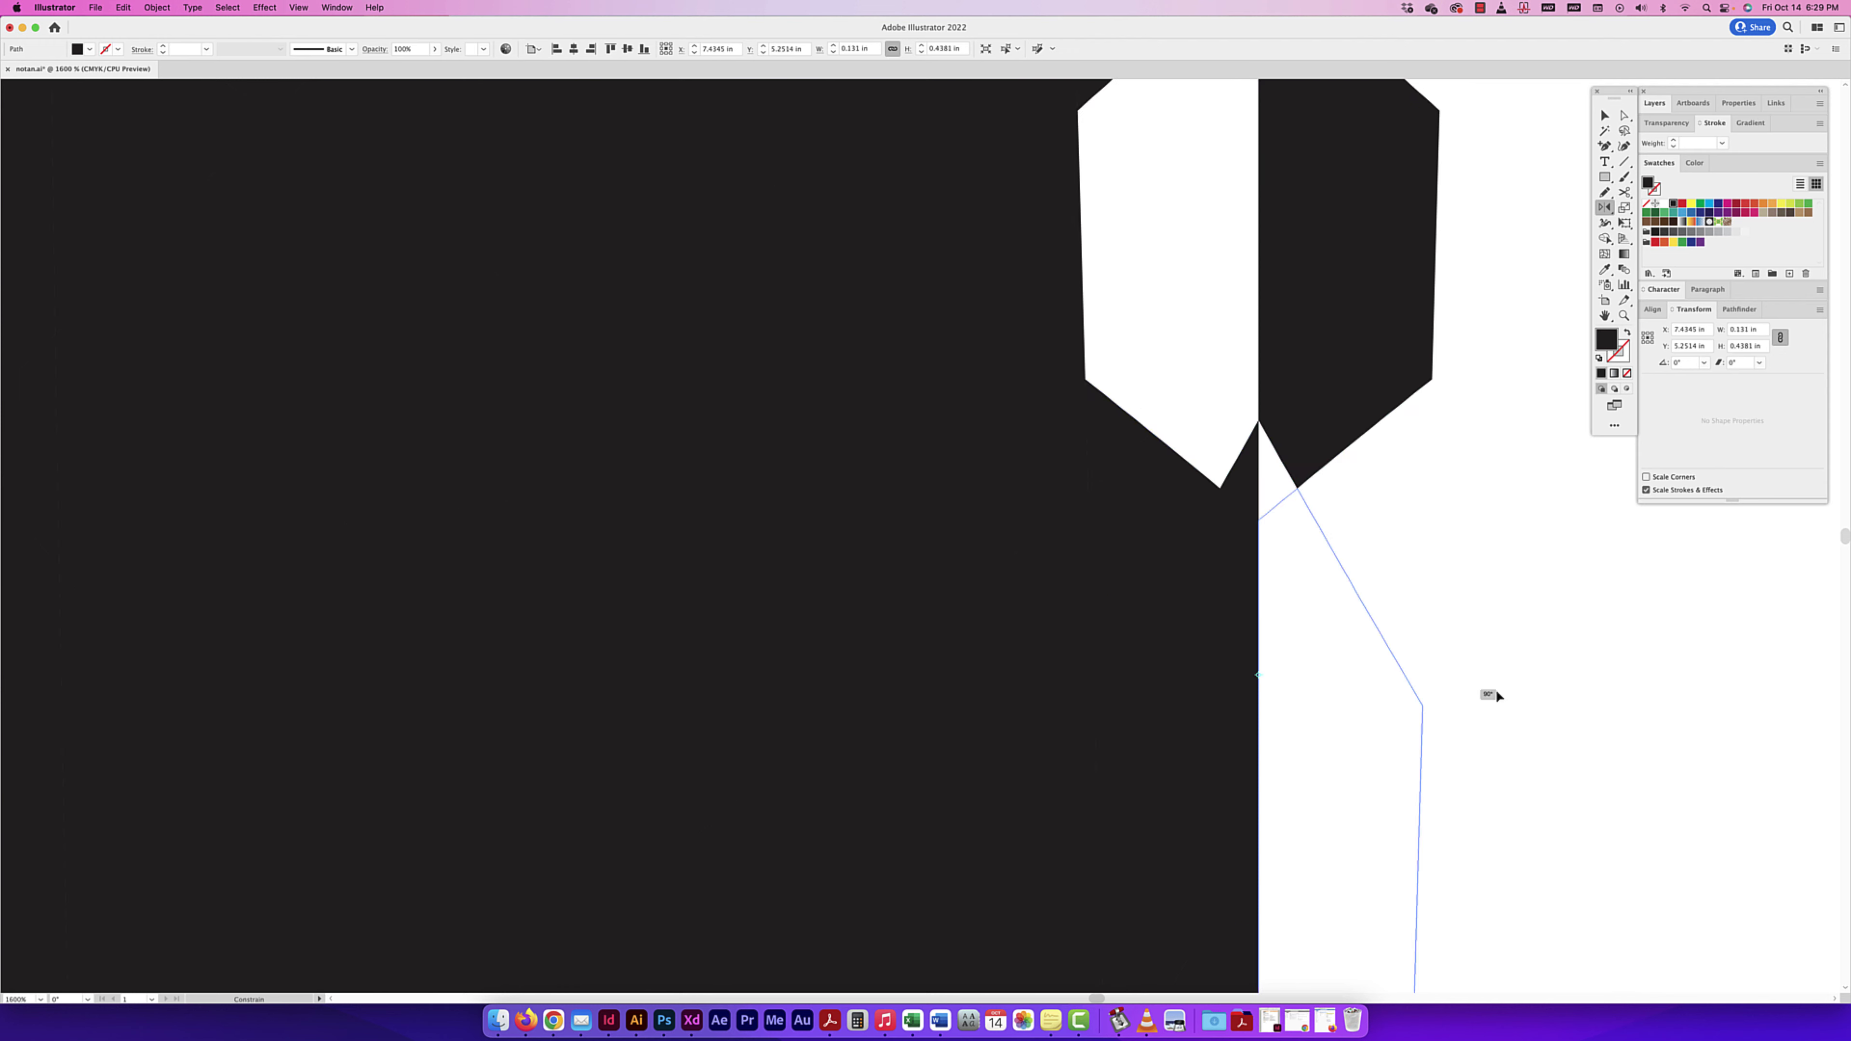
{"action": "left_click", "coordinate": [1126, 730]}
{"action": "left_click_drag", "start_coordinate": [1211, 984], "coordinate": [1255, 548]}
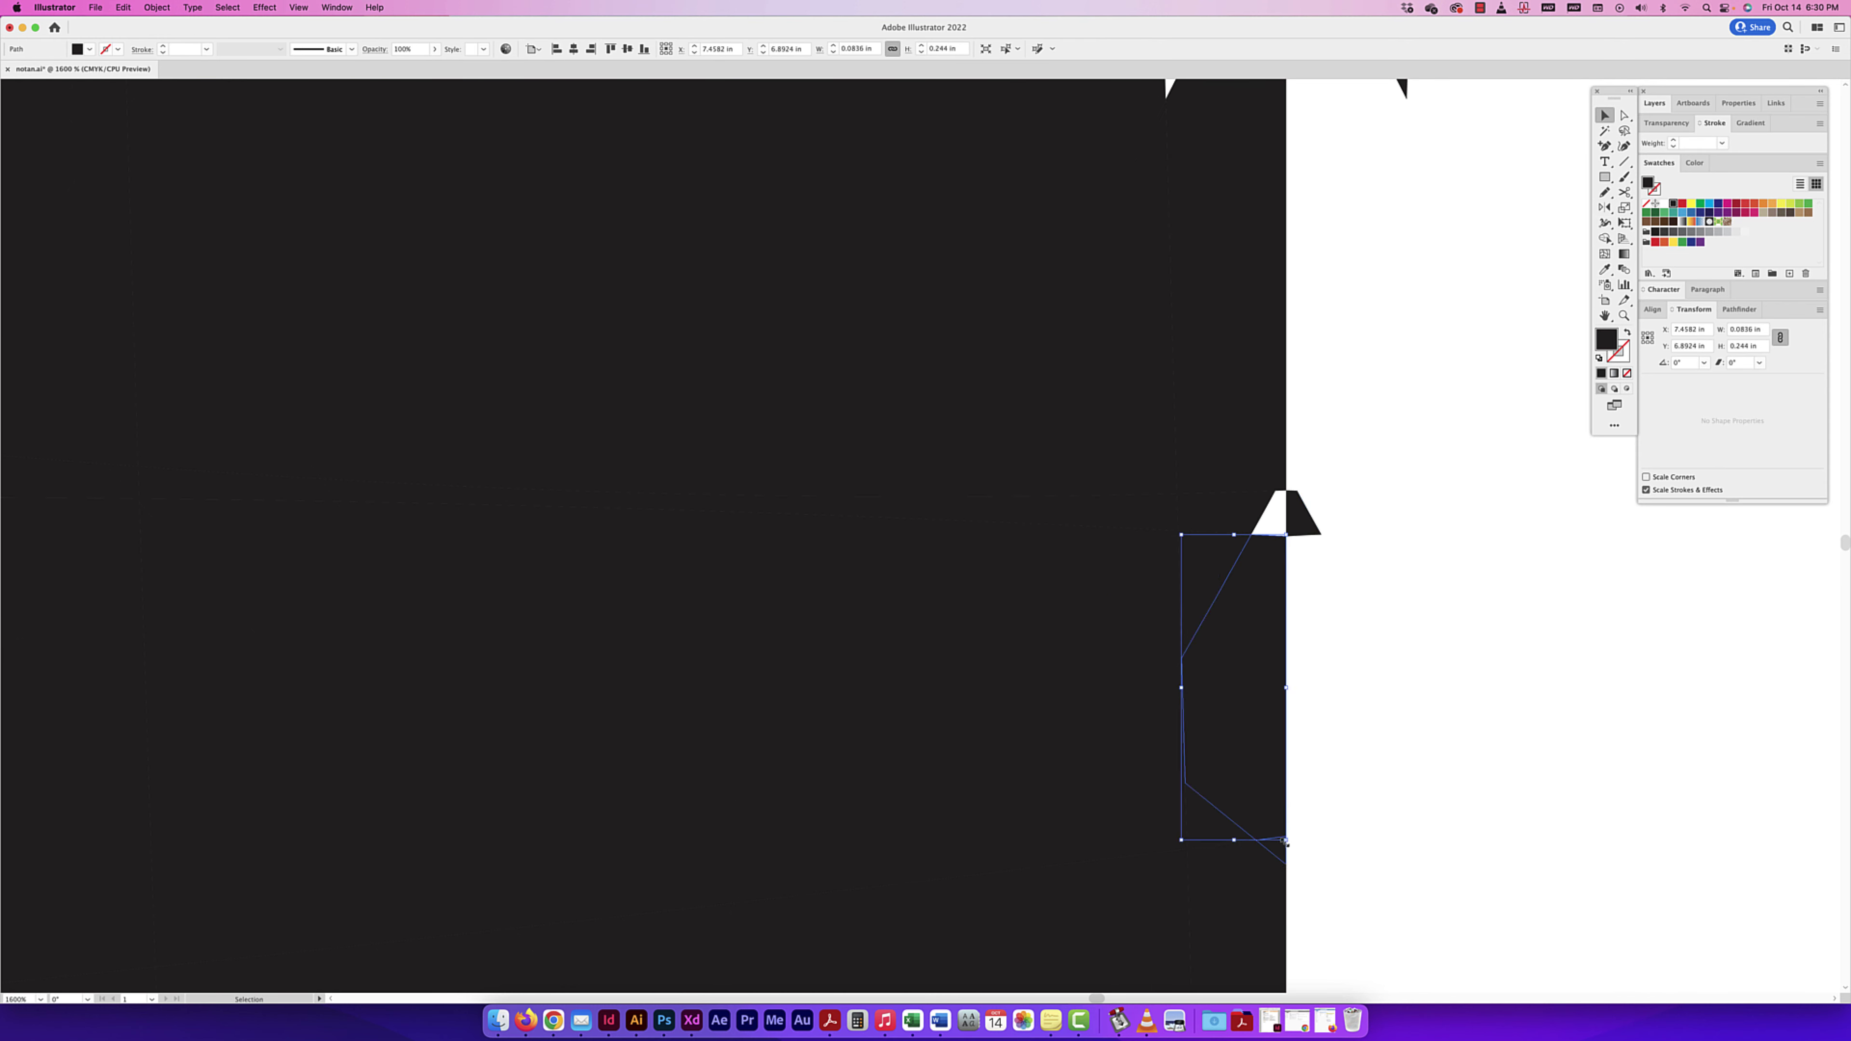
{"action": "scroll", "coordinate": [1286, 842], "scroll_direction": "down", "scroll_amount": 2}
{"action": "scroll", "coordinate": [1093, 656], "scroll_direction": "down", "scroll_amount": 5}
{"action": "left_click", "coordinate": [1024, 607]}
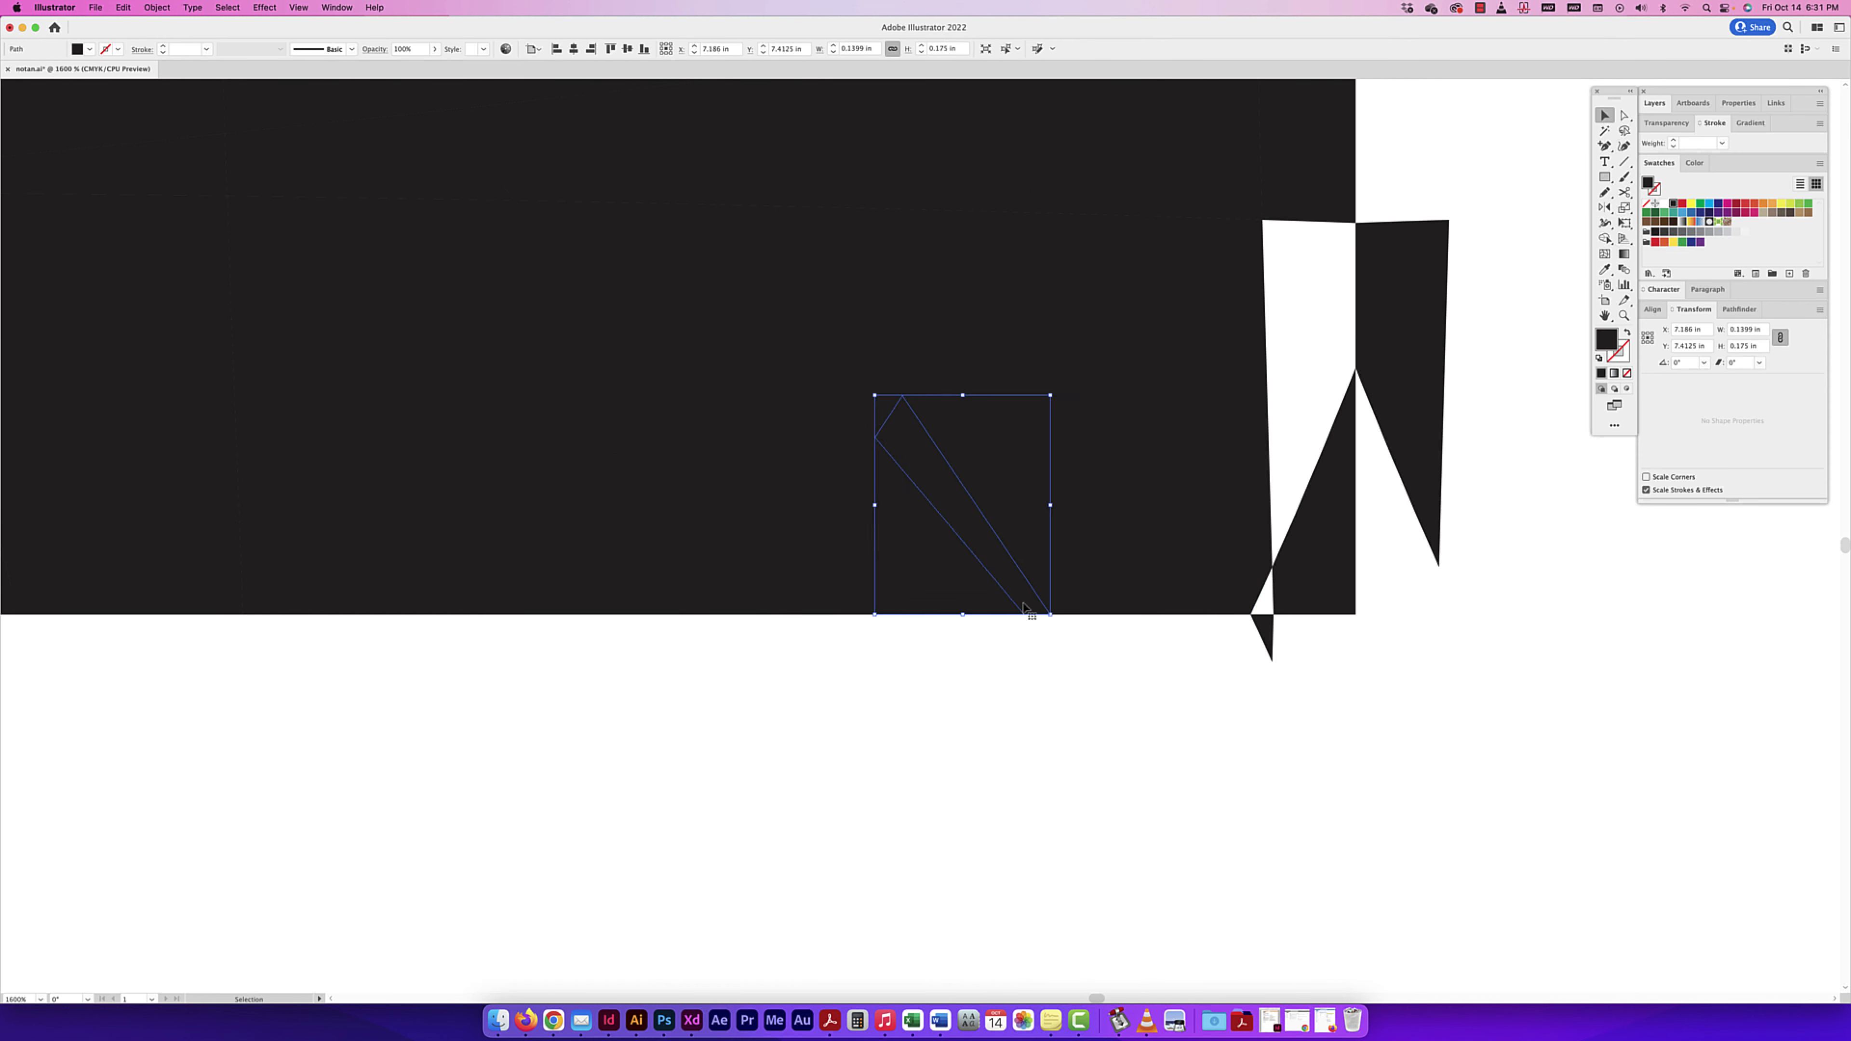
{"action": "key", "text": "o"}
{"action": "key", "text": "v"}
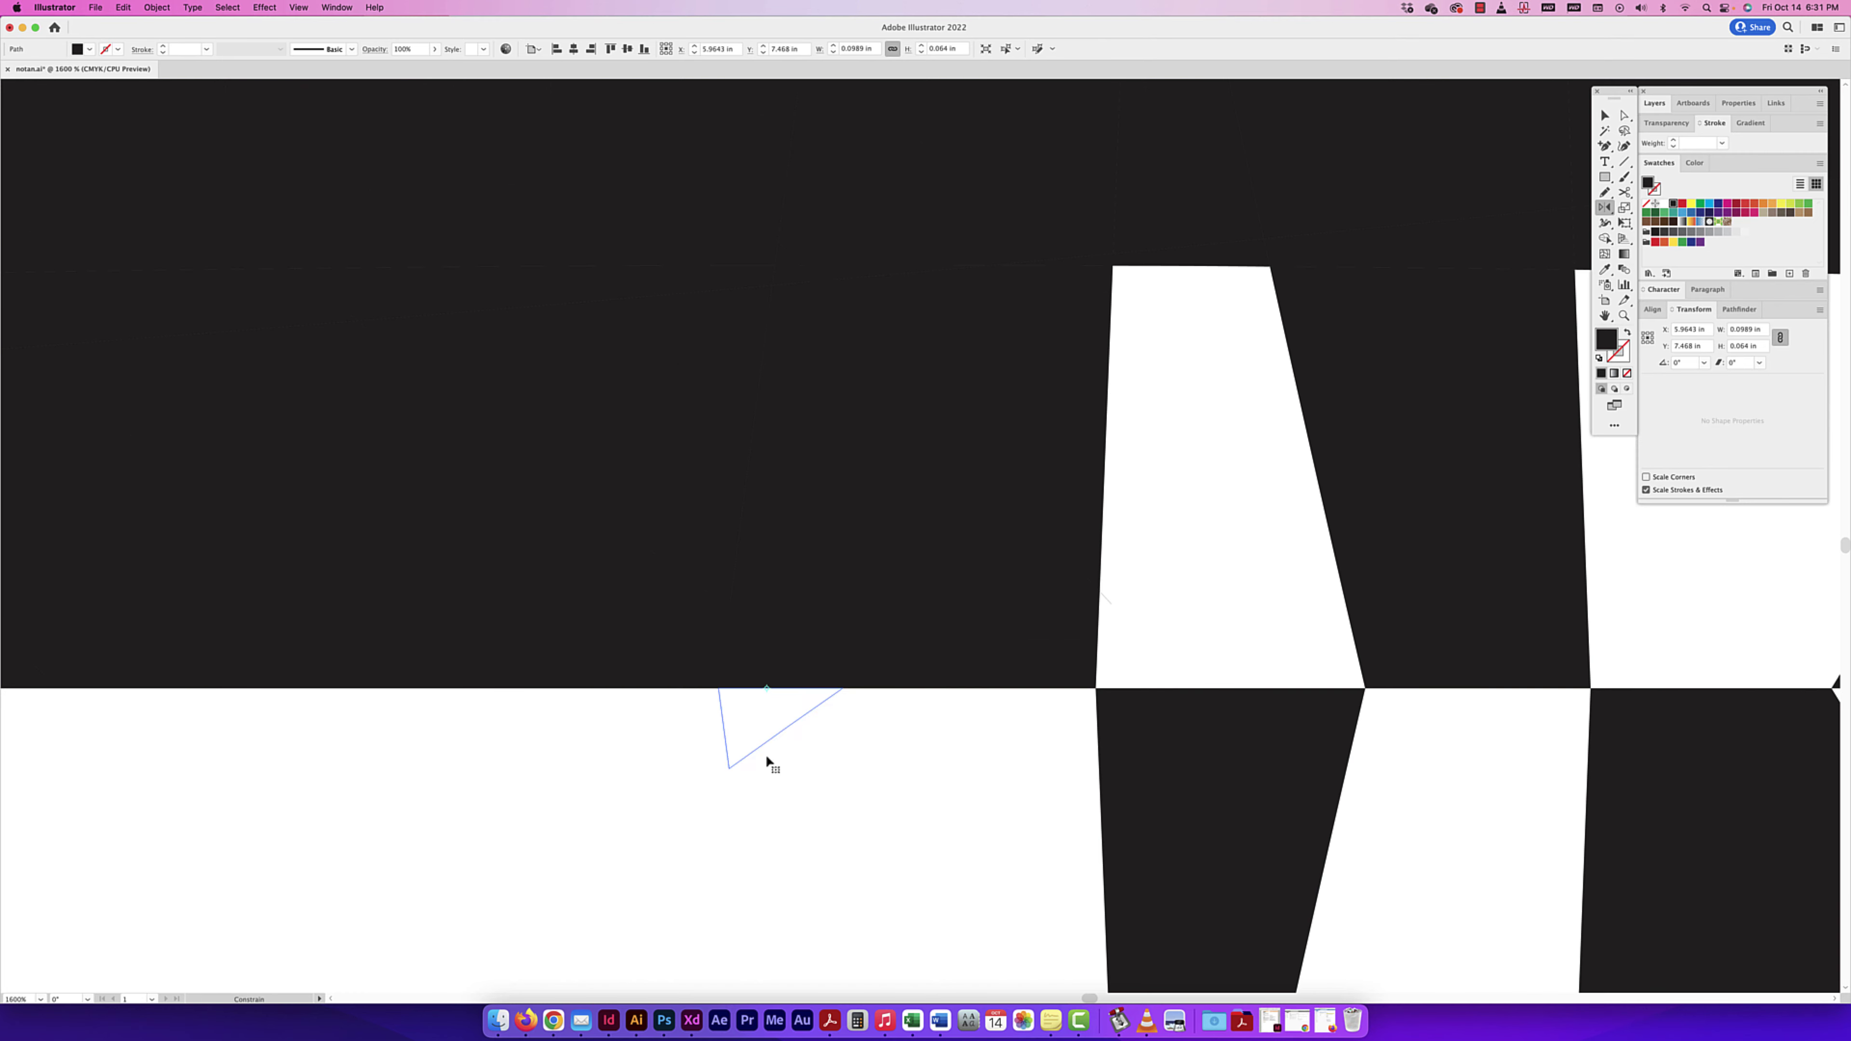
Step: Select the small triangle and the quadrilateral edge piece, then ready Reflect
{"action": "scroll", "coordinate": [765, 754], "scroll_direction": "down", "scroll_amount": 5}
{"action": "scroll", "coordinate": [765, 656], "scroll_direction": "right", "scroll_amount": 3}
{"action": "left_click", "coordinate": [1087, 648]}
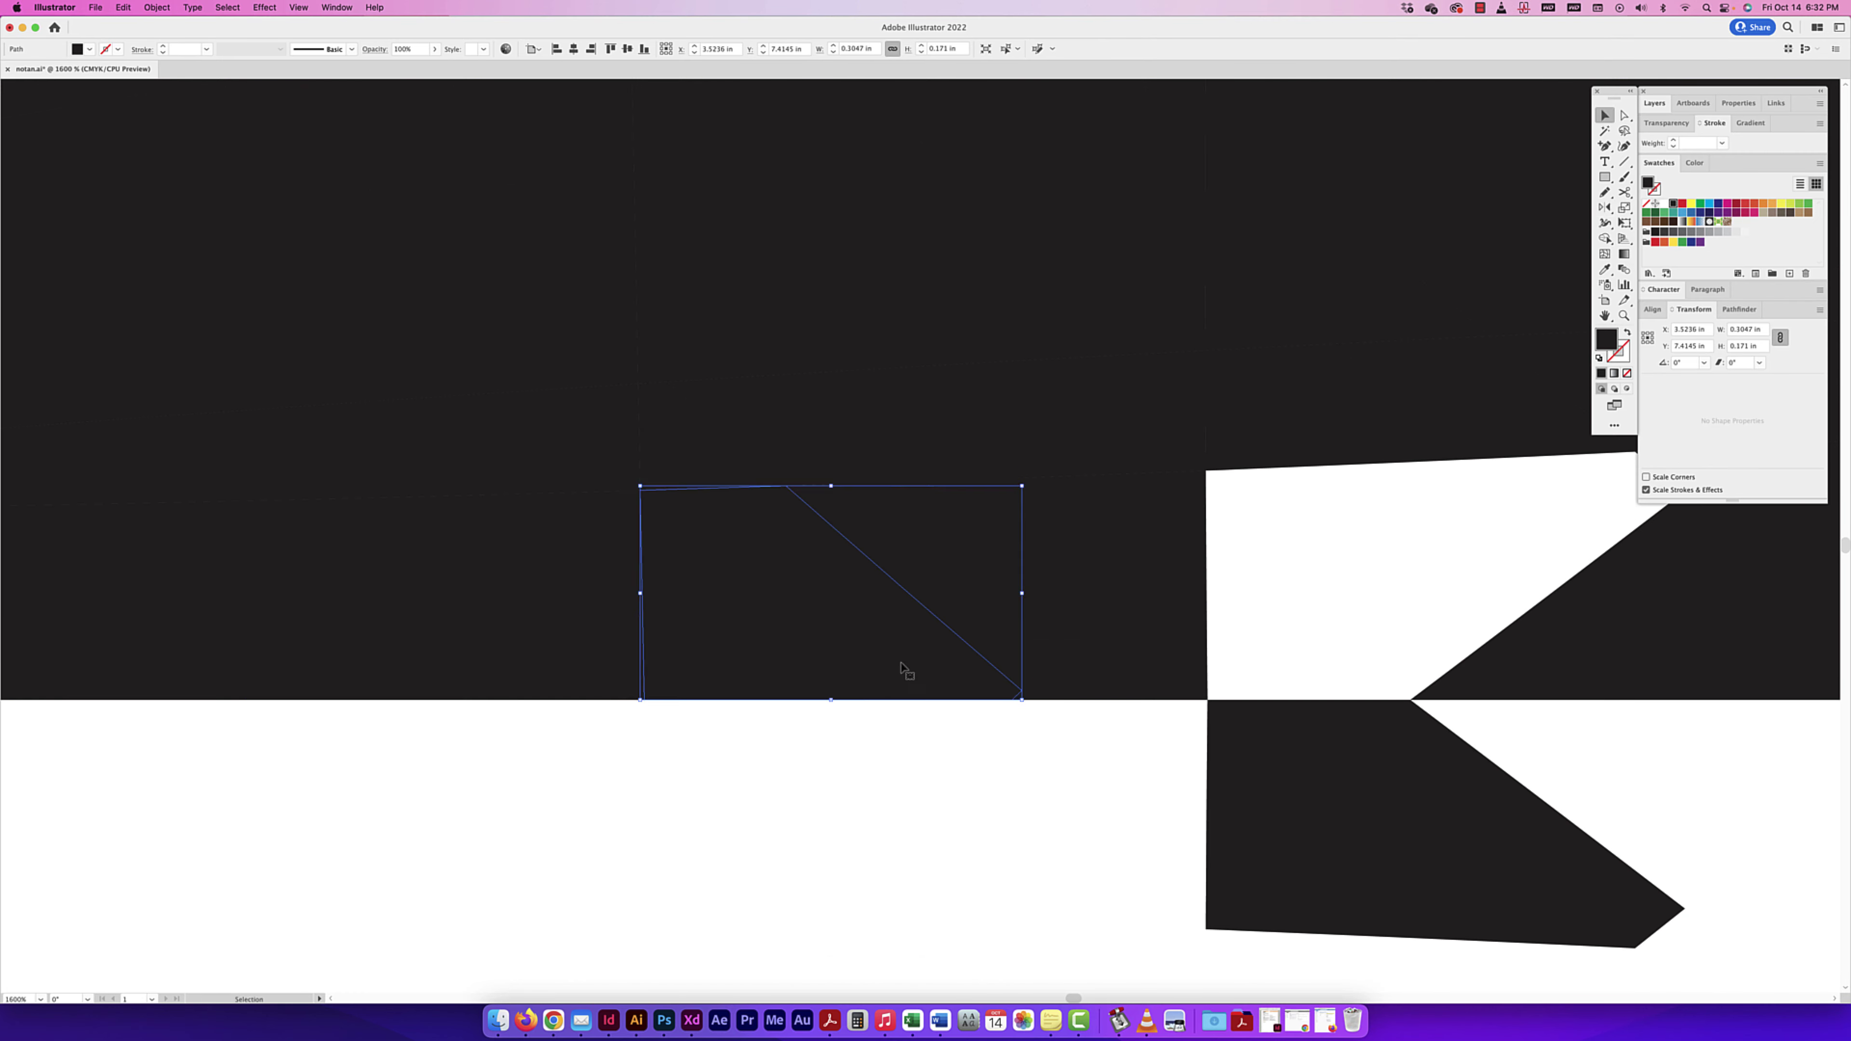
{"action": "scroll", "coordinate": [729, 729], "scroll_direction": "left", "scroll_amount": 5}
{"action": "scroll", "coordinate": [729, 729], "scroll_direction": "down", "scroll_amount": 5}
{"action": "left_click", "coordinate": [745, 734]}
{"action": "key", "text": "o"}
Step: Select the next small triangles and an upper edge piece to mirror
{"action": "scroll", "coordinate": [789, 732], "scroll_direction": "up", "scroll_amount": 5}
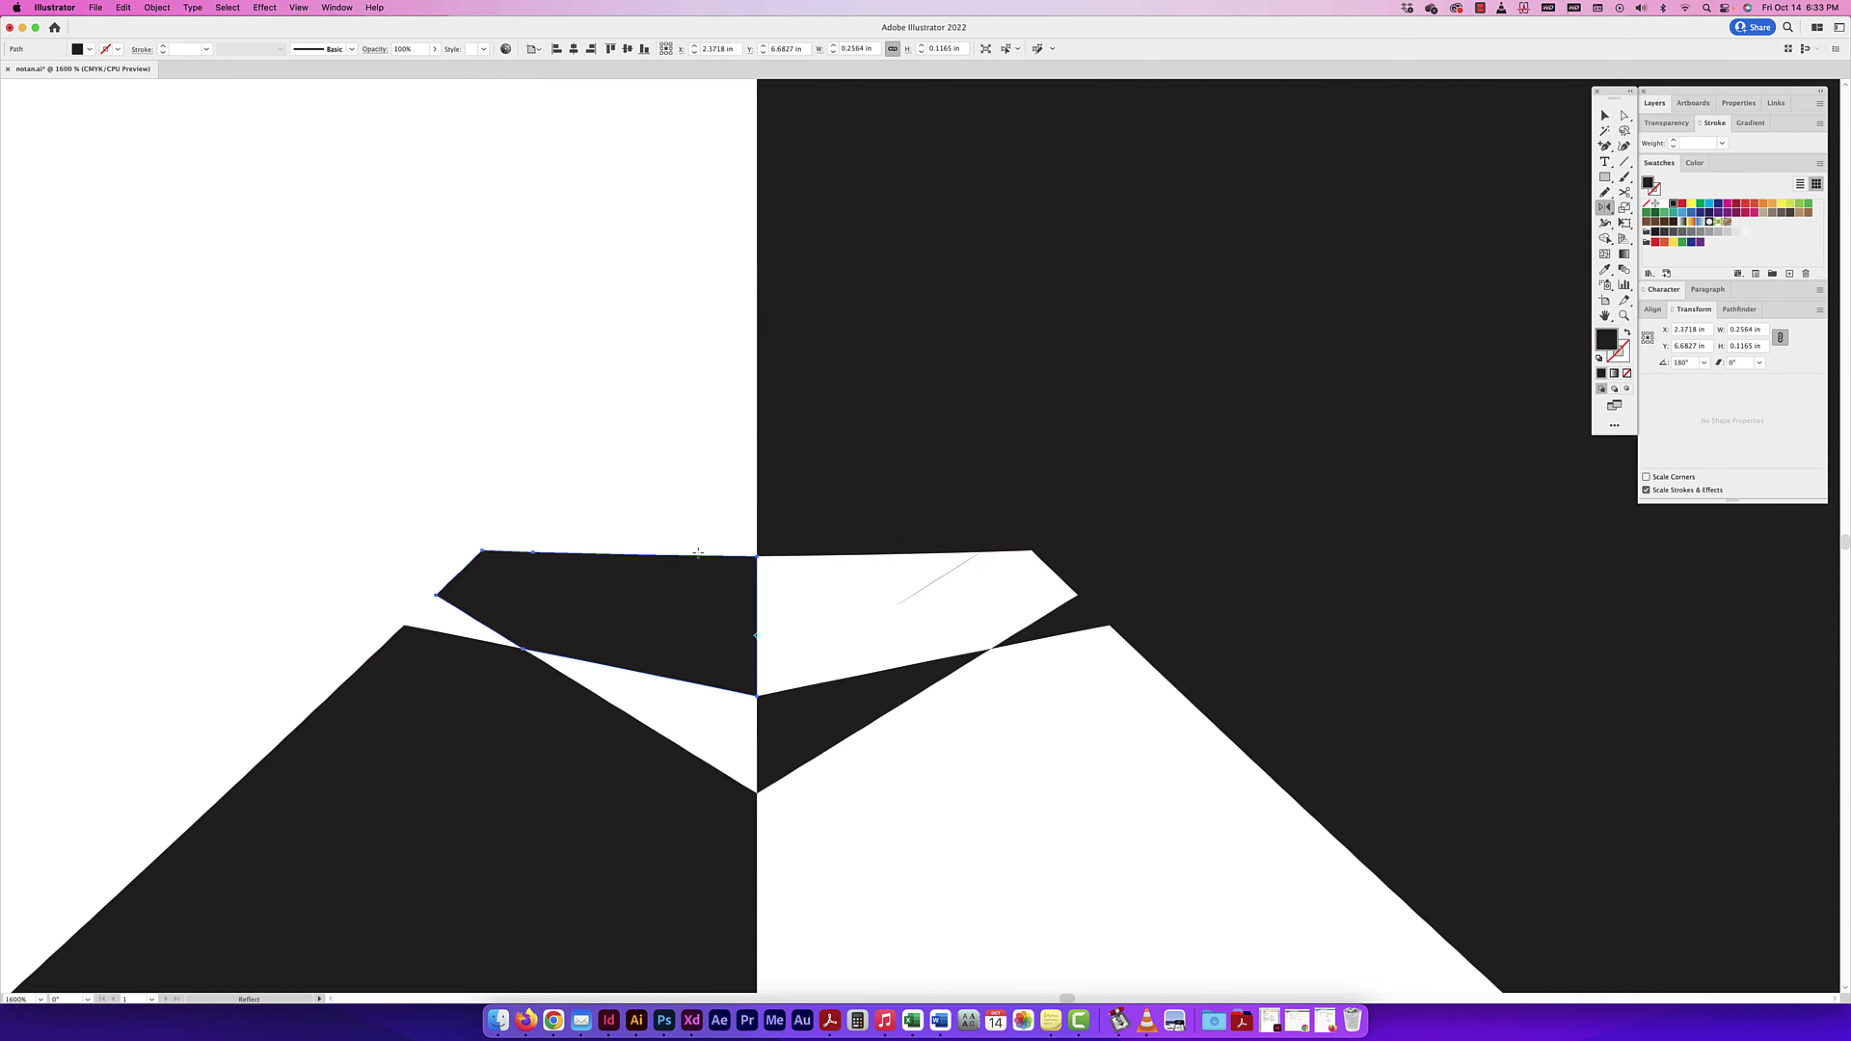
{"action": "left_click", "coordinate": [835, 463], "text": "super"}
{"action": "scroll", "coordinate": [836, 463], "scroll_direction": "down", "scroll_amount": 5}
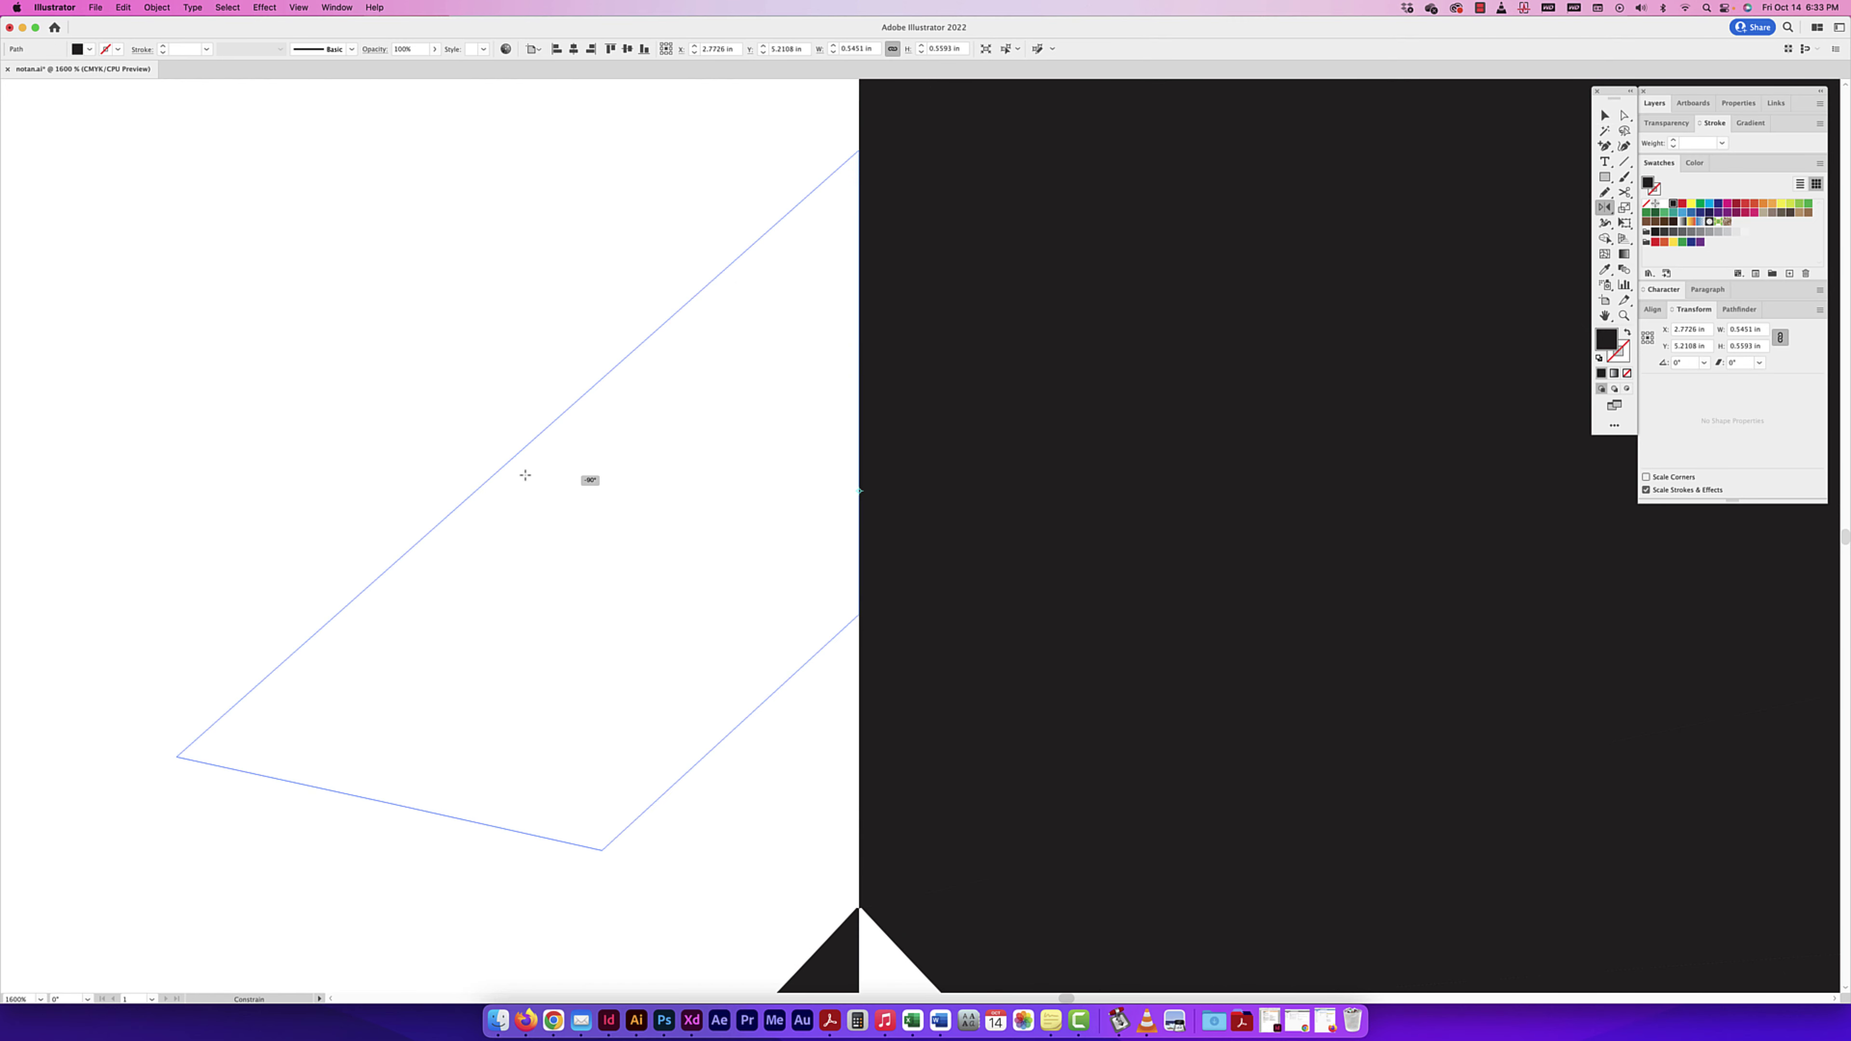
{"action": "scroll", "coordinate": [889, 538], "scroll_direction": "up", "scroll_amount": 5}
{"action": "left_click", "coordinate": [856, 530], "text": "super"}
{"action": "scroll", "coordinate": [856, 530], "scroll_direction": "down", "scroll_amount": 5}
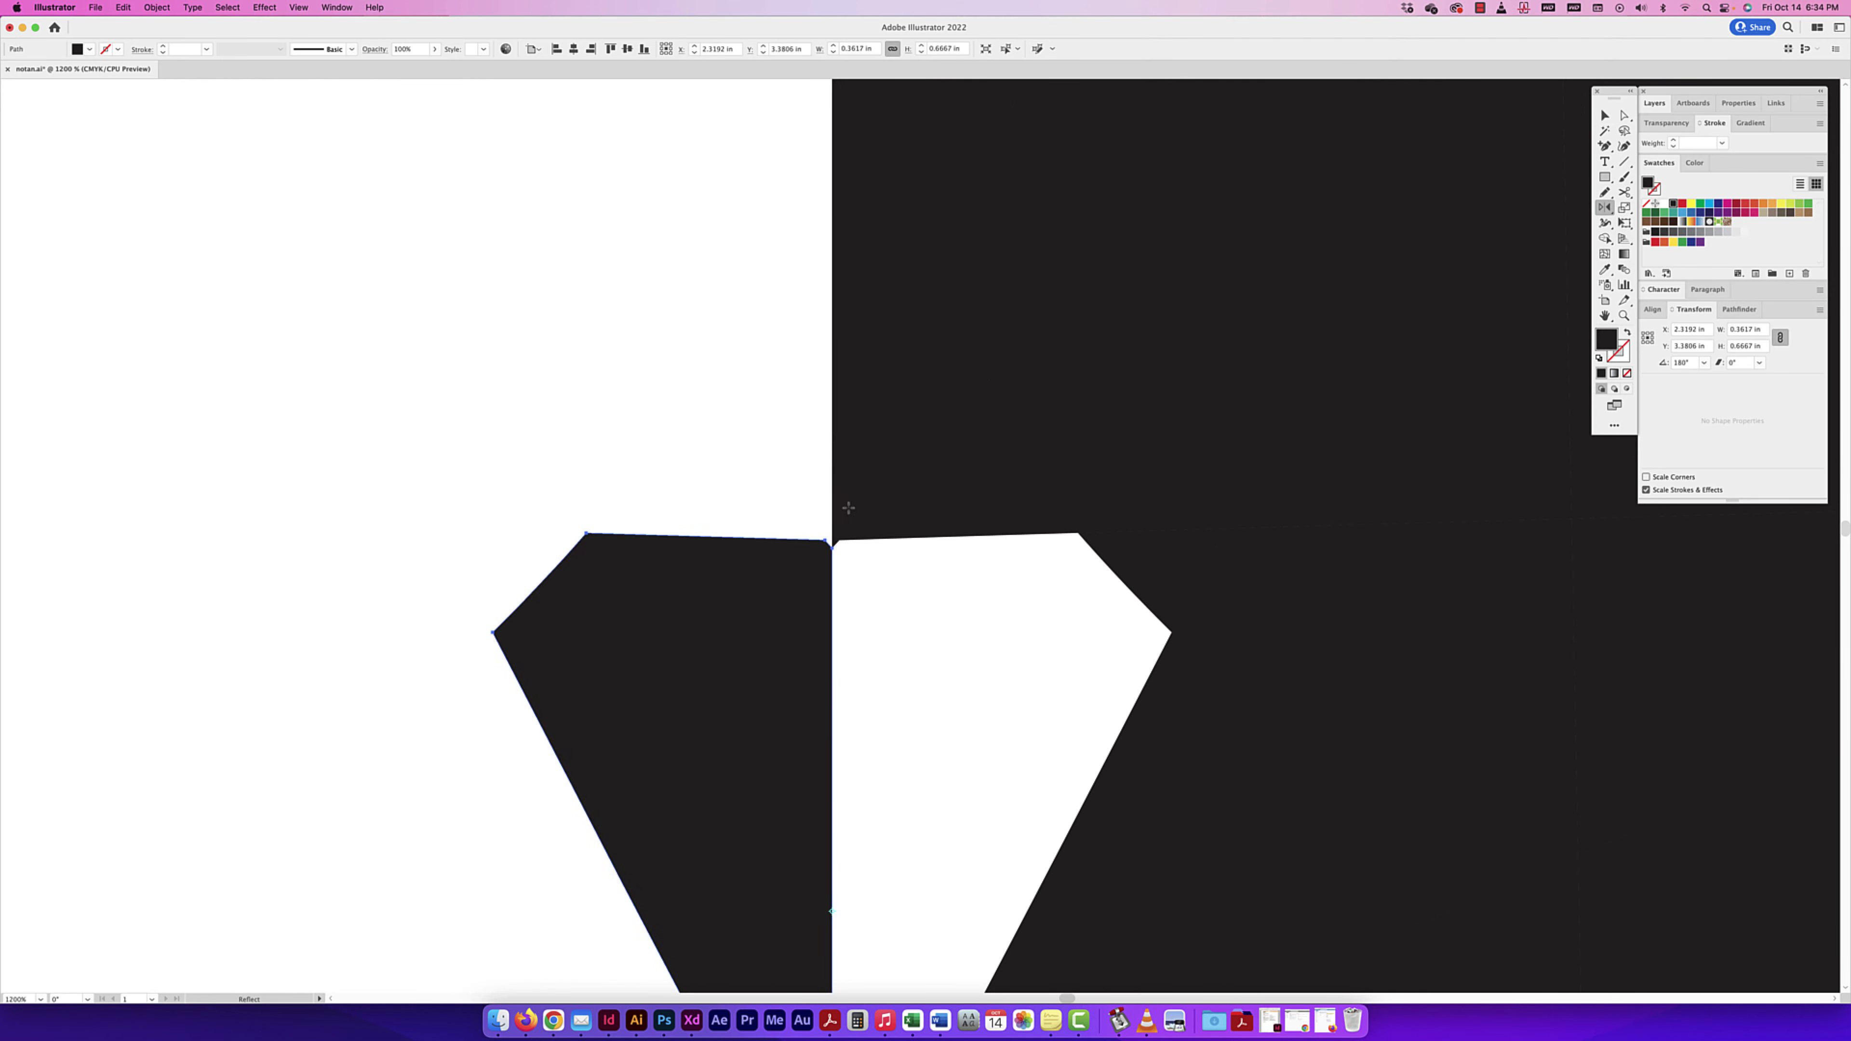
{"action": "scroll", "coordinate": [874, 438], "scroll_direction": "up", "scroll_amount": 5}
{"action": "left_click", "coordinate": [898, 199], "text": "super"}
{"action": "scroll", "coordinate": [898, 198], "scroll_direction": "up", "scroll_amount": 5}
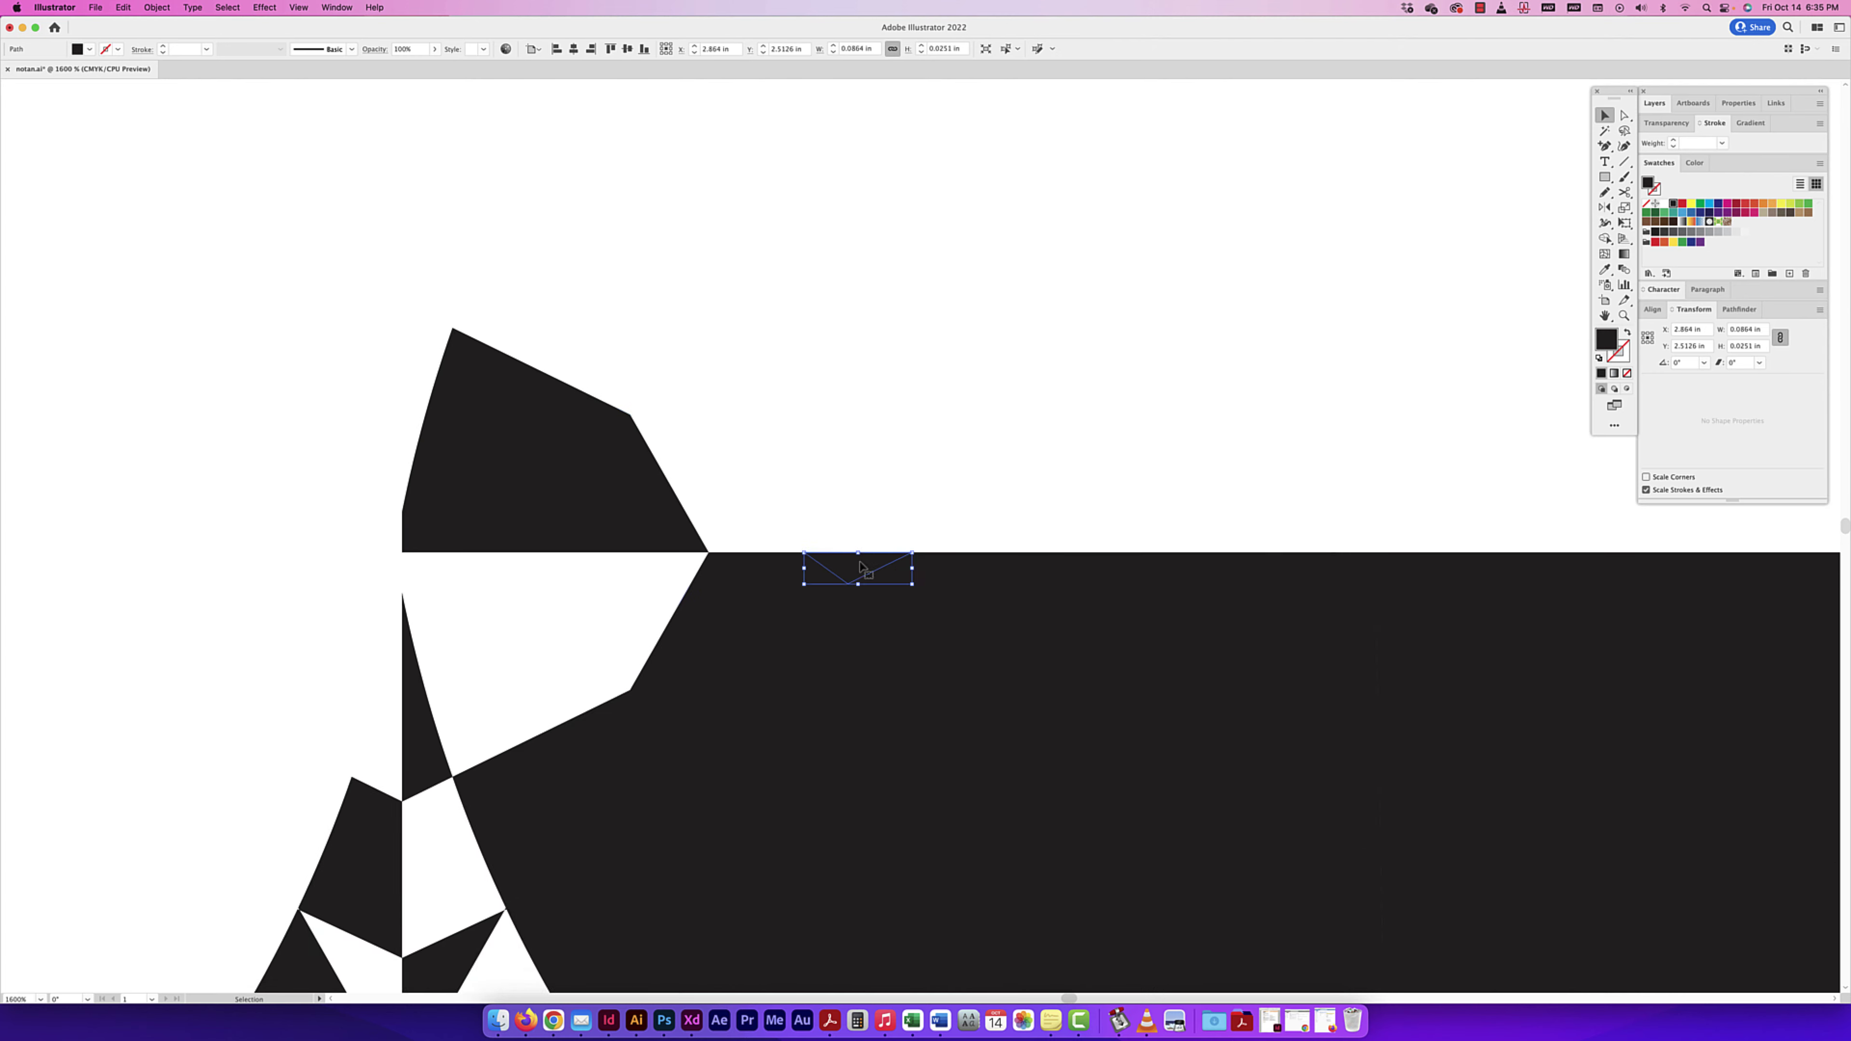
{"action": "scroll", "coordinate": [930, 550], "scroll_direction": "up", "scroll_amount": 5}
Step: Select the tiny edge pieces and a triangular piece on the right edge
{"action": "left_click", "coordinate": [1063, 652], "text": "super"}
{"action": "scroll", "coordinate": [1063, 651], "scroll_direction": "down", "scroll_amount": 5}
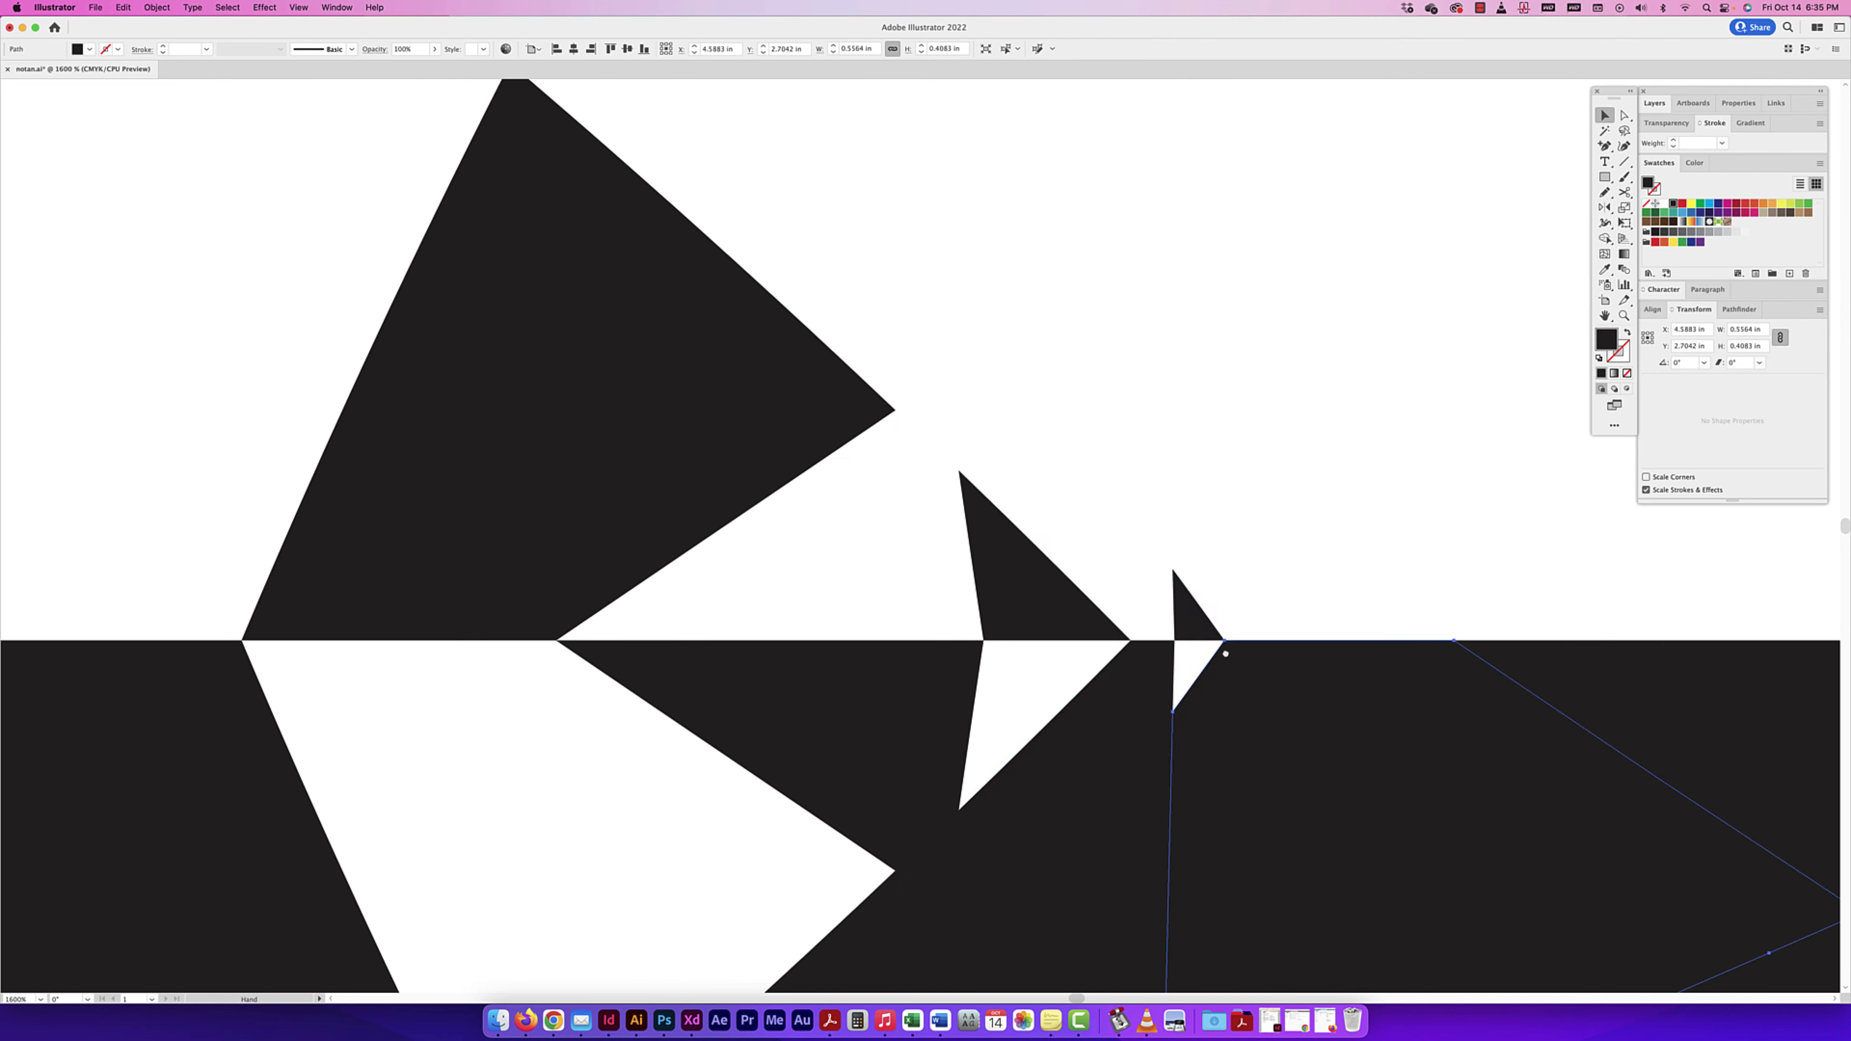
{"action": "scroll", "coordinate": [1021, 635], "scroll_direction": "up", "scroll_amount": 5}
{"action": "left_click", "coordinate": [1083, 625], "text": "super"}
{"action": "scroll", "coordinate": [1084, 624], "scroll_direction": "down", "scroll_amount": 5}
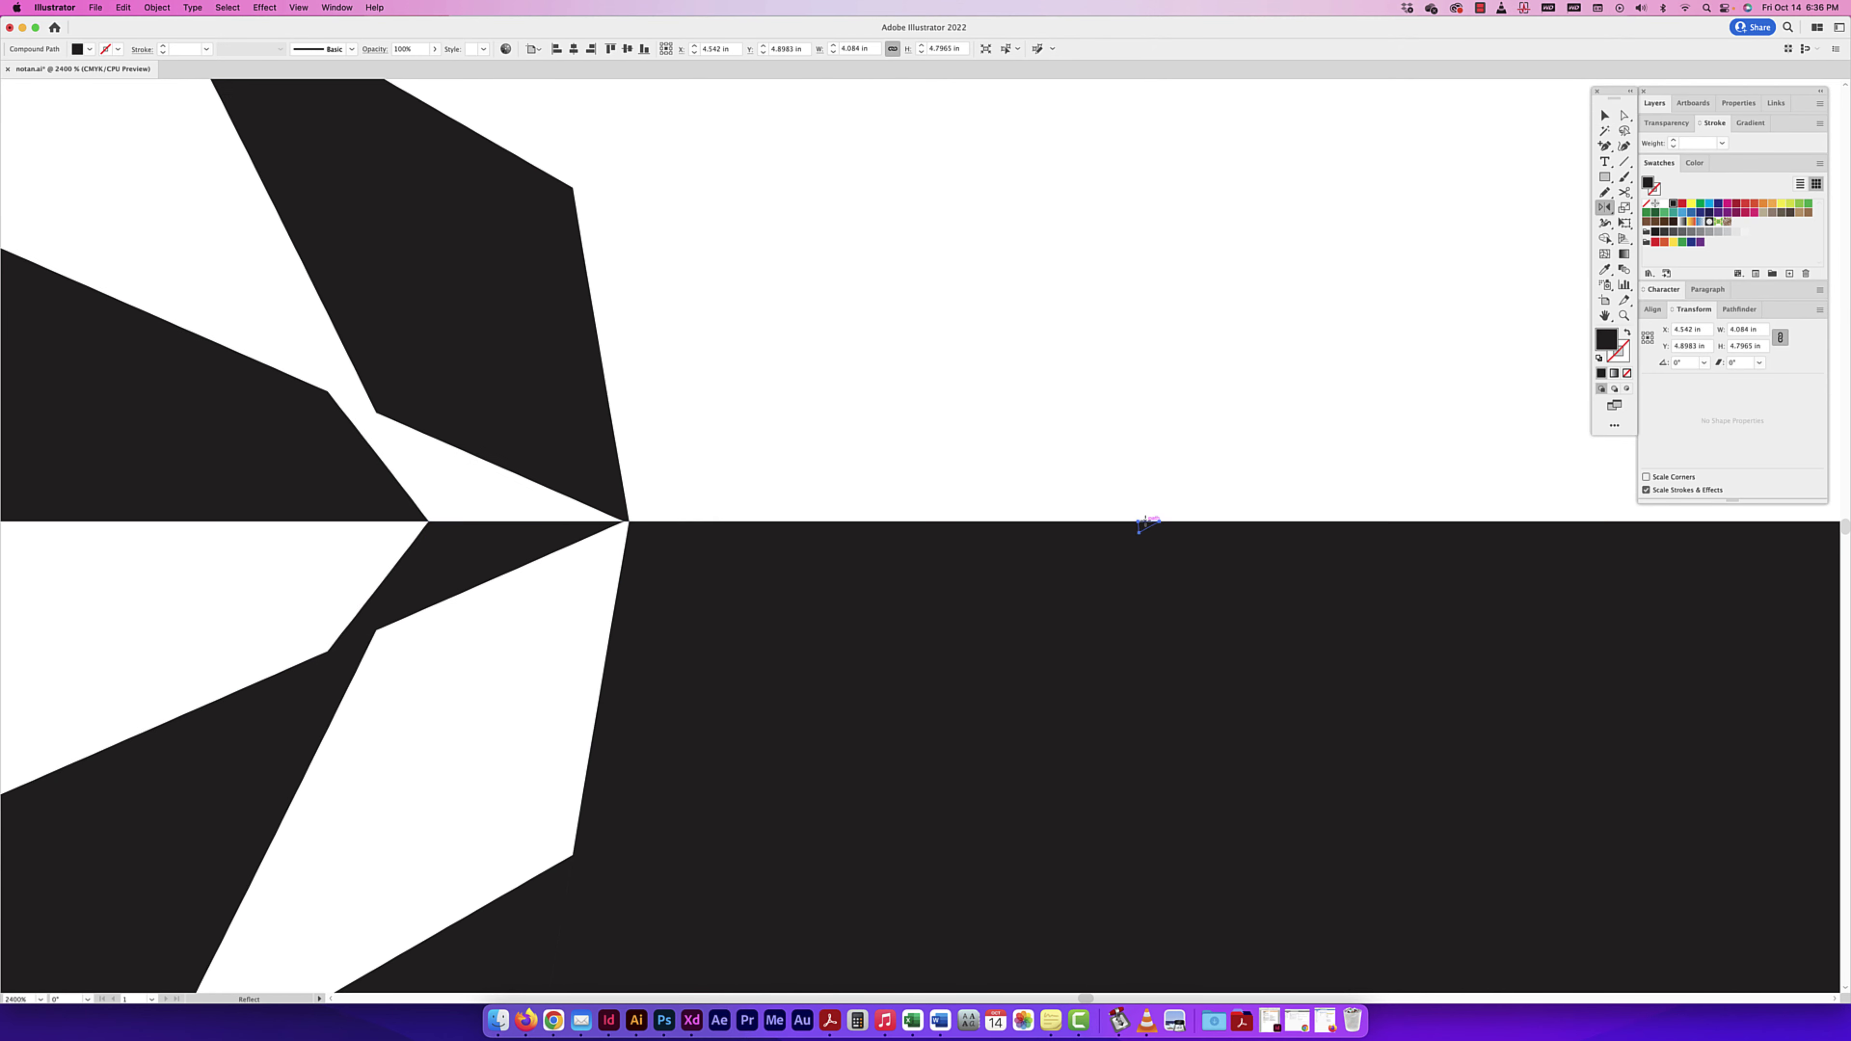
{"action": "scroll", "coordinate": [1144, 520], "scroll_direction": "up", "scroll_amount": 5}
{"action": "scroll", "coordinate": [1181, 262], "scroll_direction": "right", "scroll_amount": 5}
{"action": "left_click", "coordinate": [1126, 181], "text": "super"}
Step: Mirror the selected piece across the edge and pick the next triangles
{"action": "scroll", "coordinate": [1304, 478], "scroll_direction": "down", "scroll_amount": 5}
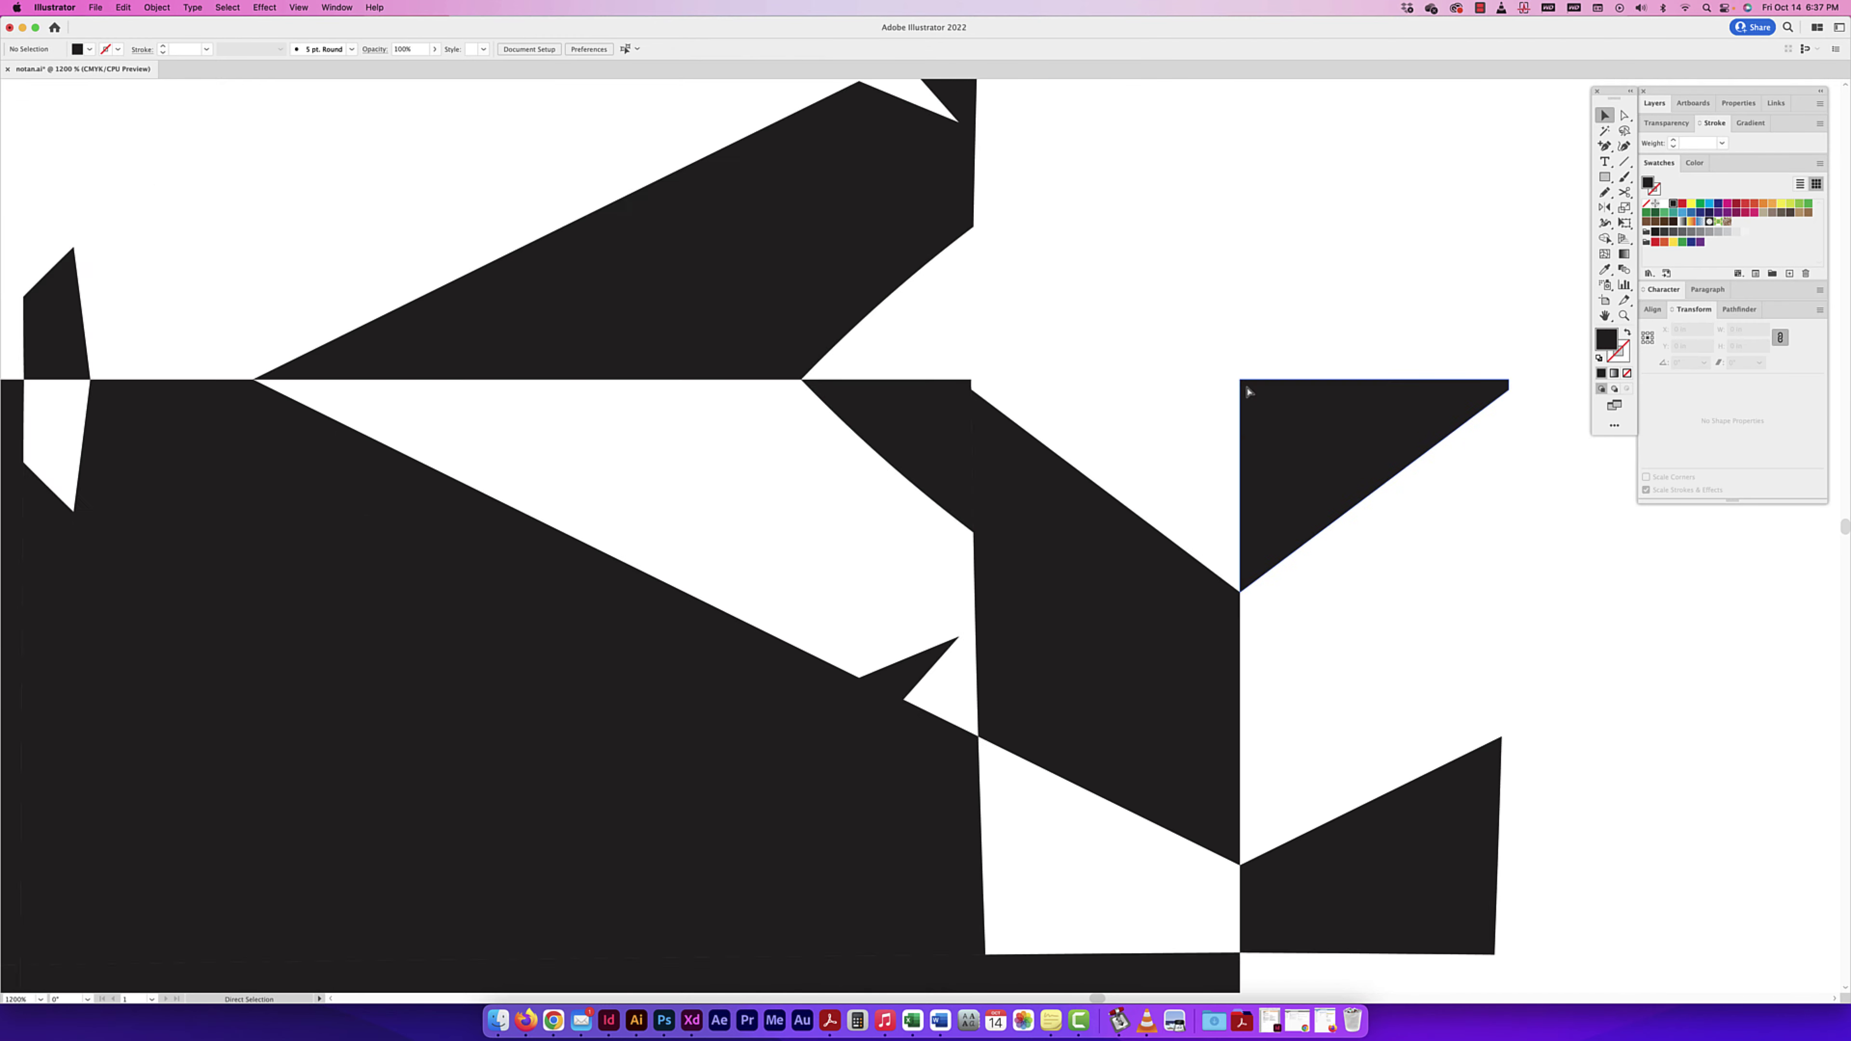
{"action": "left_click_drag", "start_coordinate": [1024, 558], "coordinate": [1052, 656]}
{"action": "scroll", "coordinate": [1052, 656], "scroll_direction": "down", "scroll_amount": 5}
{"action": "left_click", "coordinate": [1483, 622], "text": "super"}
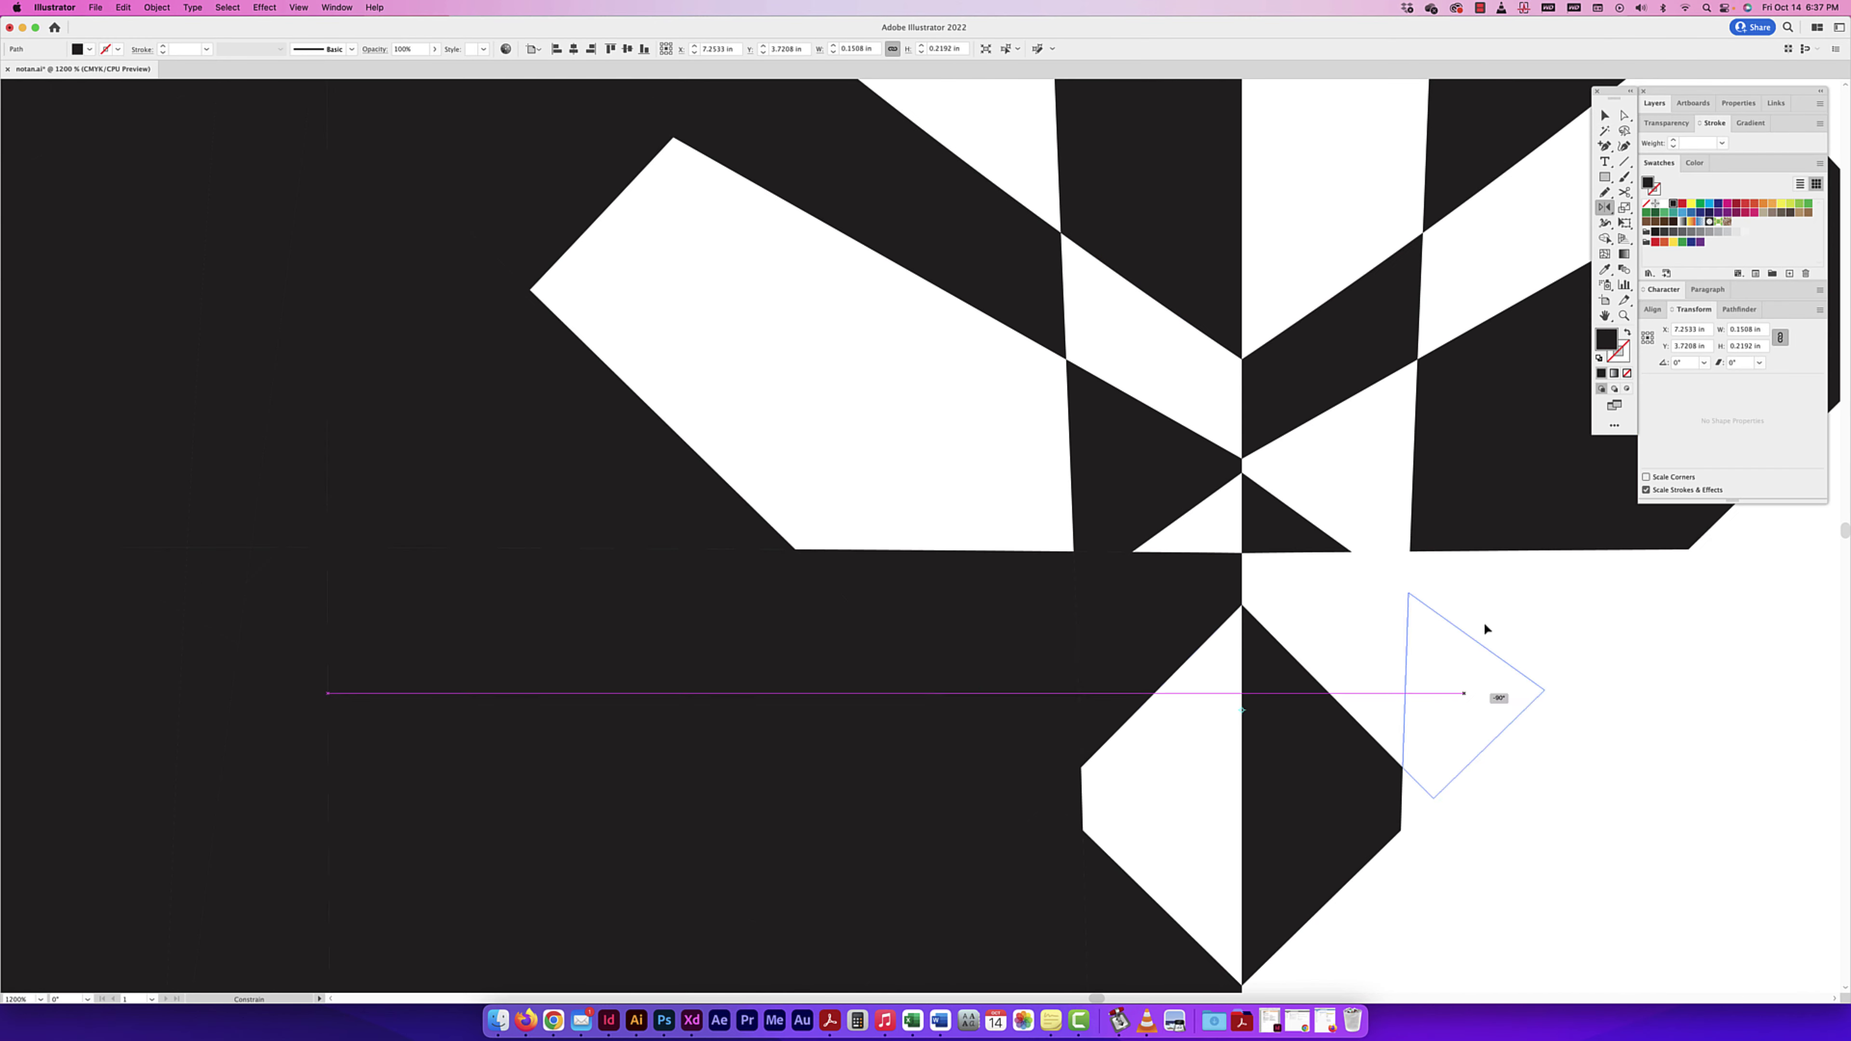
{"action": "scroll", "coordinate": [1484, 622], "scroll_direction": "left", "scroll_amount": 5}
{"action": "scroll", "coordinate": [1049, 729], "scroll_direction": "left", "scroll_amount": 5}
{"action": "left_click", "coordinate": [1250, 526], "text": "super"}
{"action": "scroll", "coordinate": [1270, 566], "scroll_direction": "up", "scroll_amount": 5}
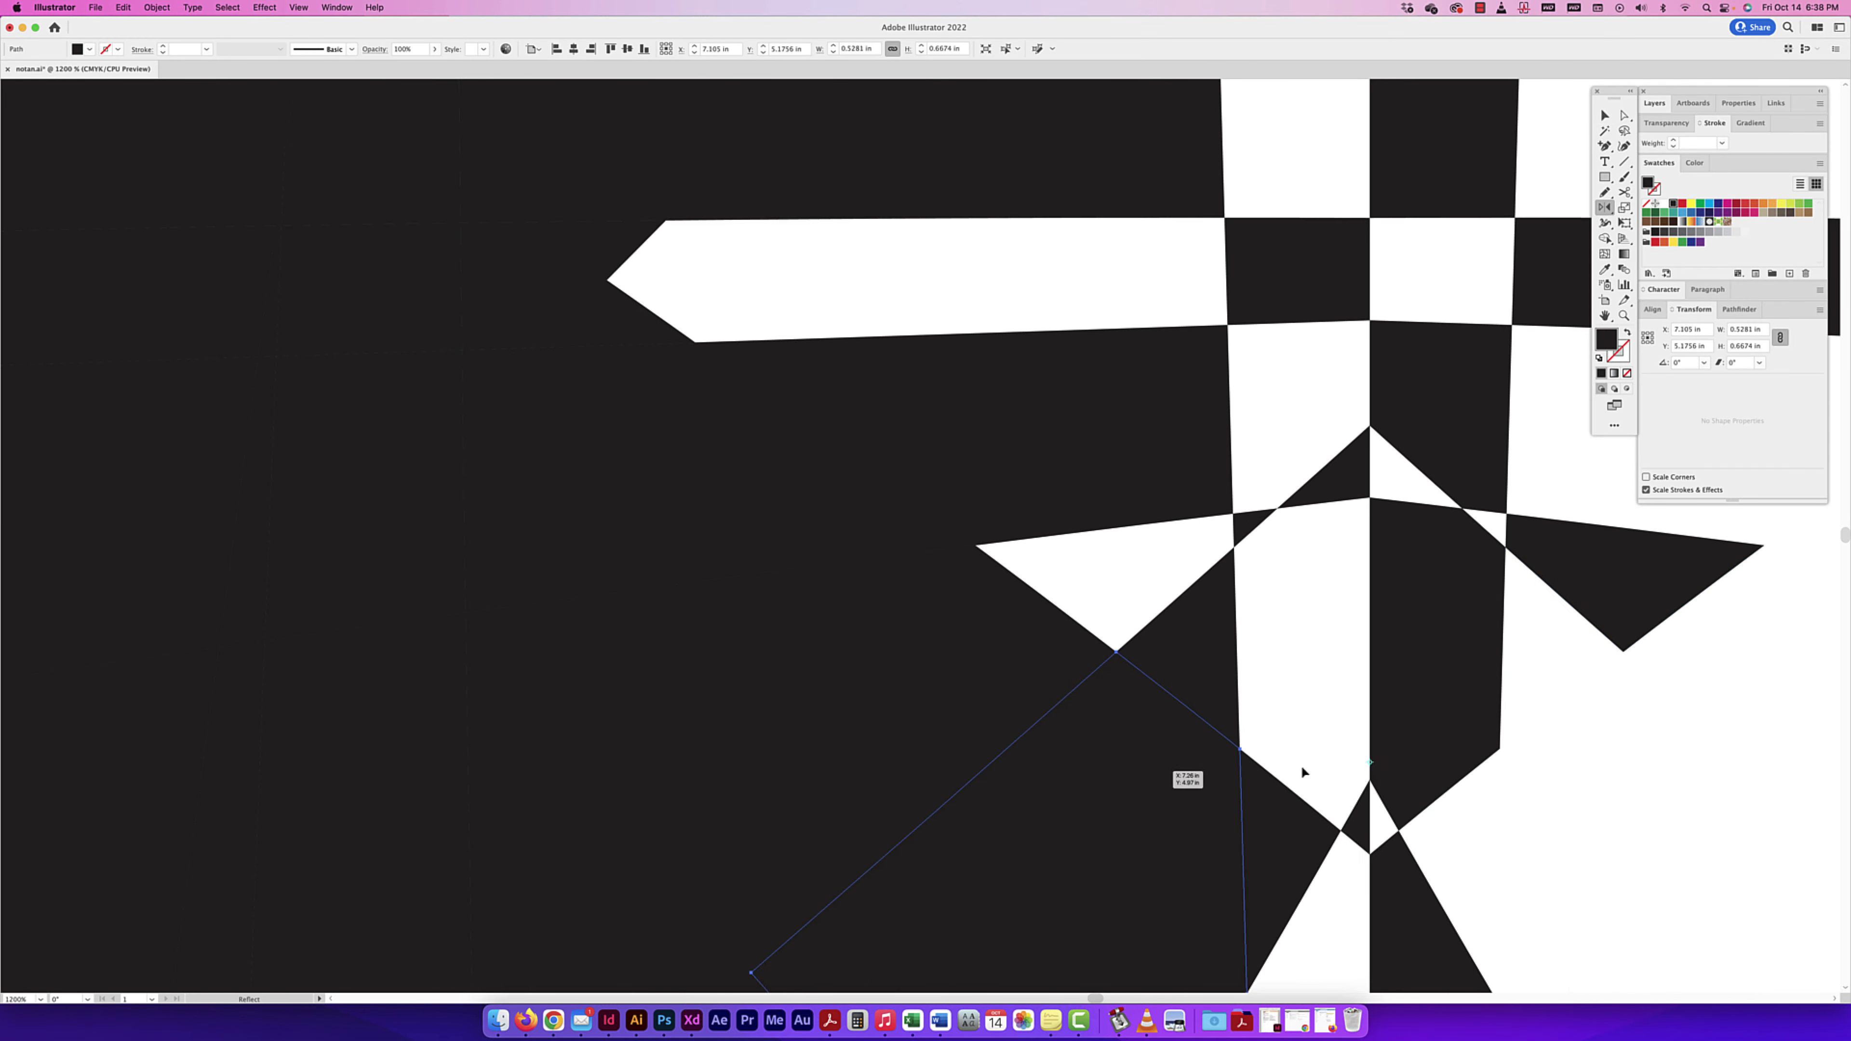
{"action": "scroll", "coordinate": [1270, 566], "scroll_direction": "down", "scroll_amount": 5}
{"action": "scroll", "coordinate": [1447, 590], "scroll_direction": "left", "scroll_amount": 5}
{"action": "left_click", "coordinate": [1447, 591], "text": "super"}
Step: Reflect a copy of the small facet below the sails across the edge
{"action": "scroll", "coordinate": [1257, 833], "scroll_direction": "down", "scroll_amount": 5}
{"action": "left_click", "coordinate": [1312, 603]}
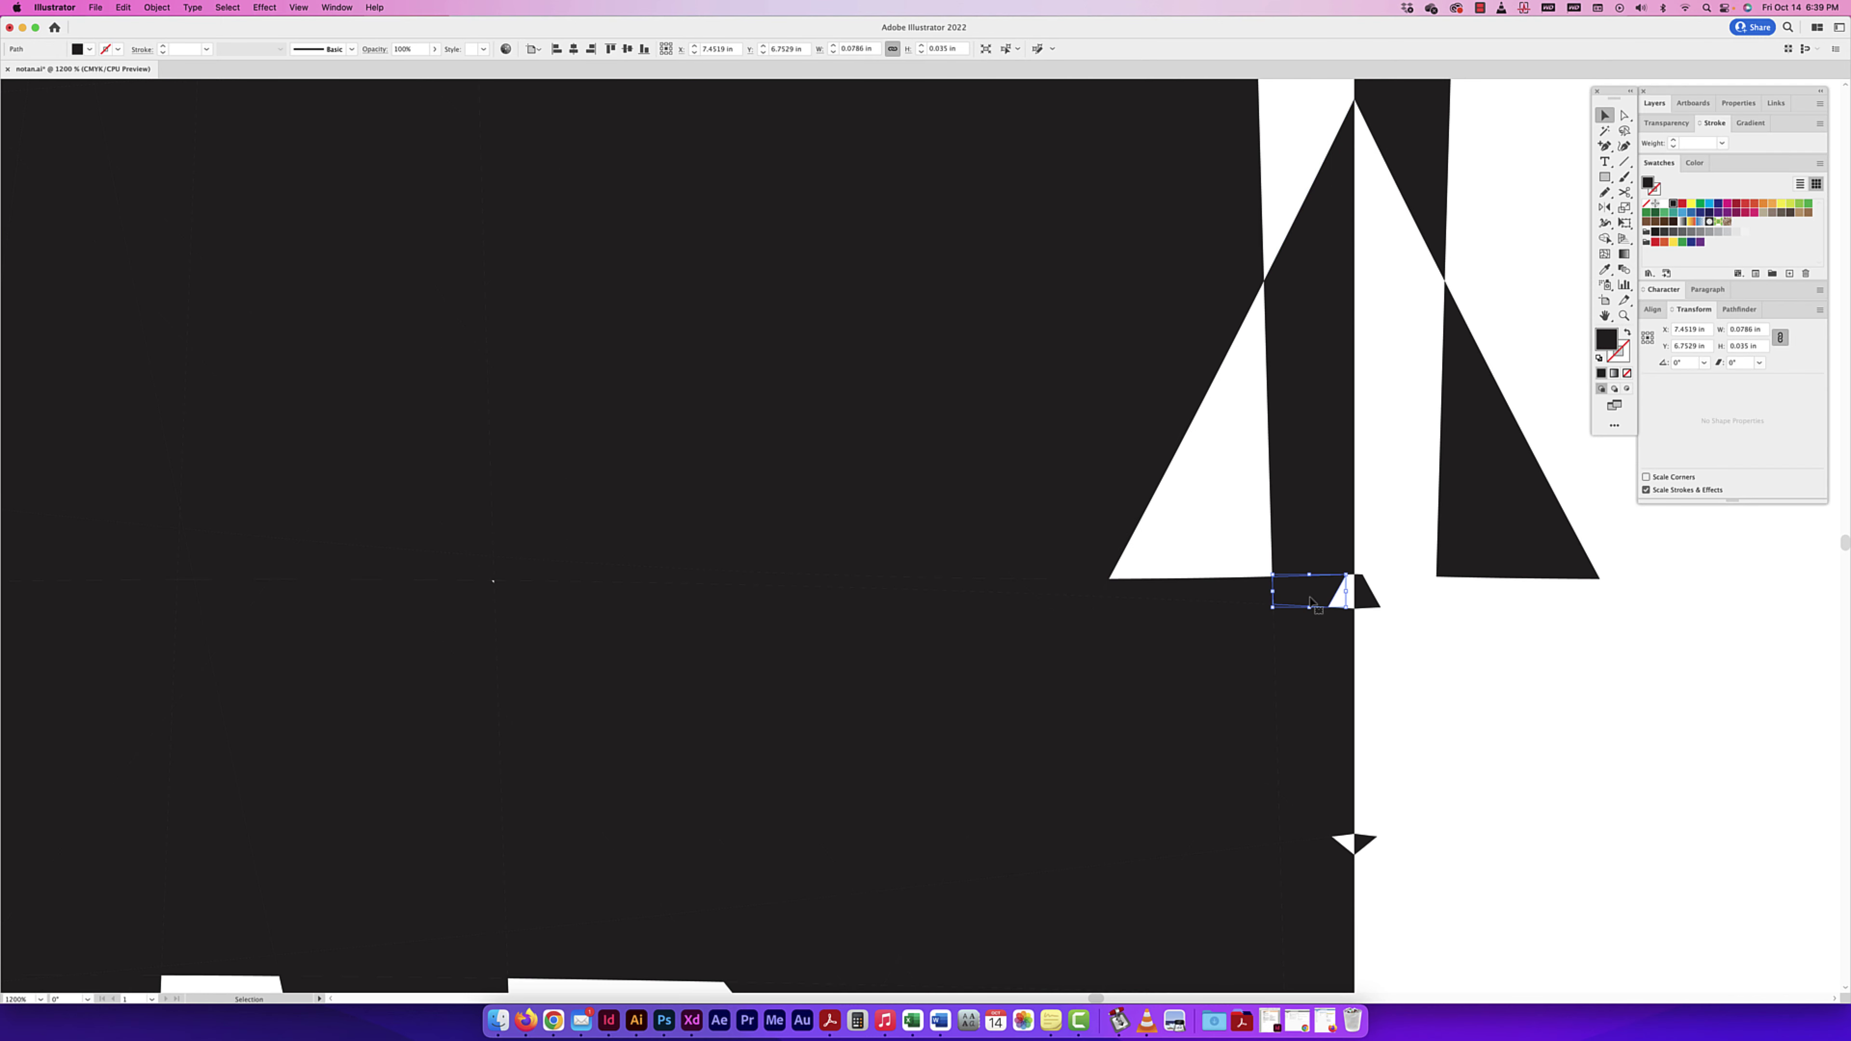
{"action": "left_click", "coordinate": [1268, 592]}
{"action": "key", "text": "o"}
{"action": "left_click_drag", "start_coordinate": [1268, 592], "coordinate": [1455, 512]}
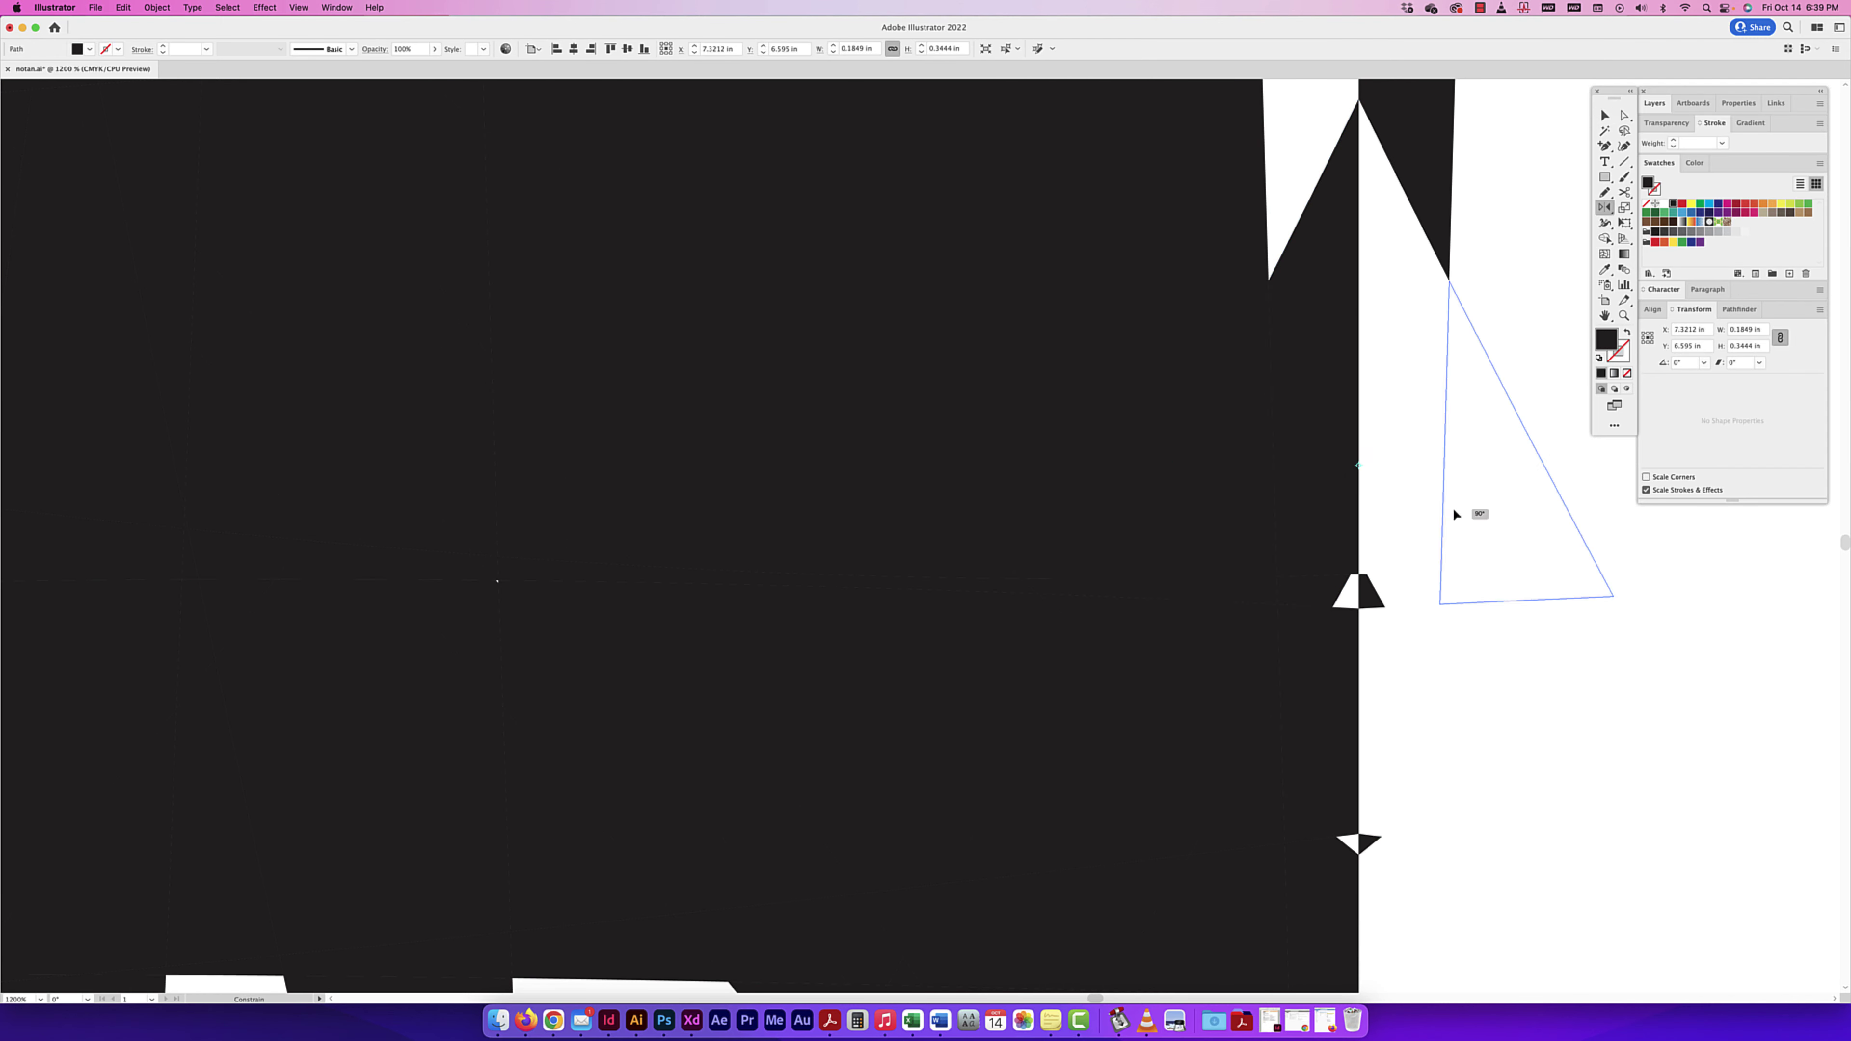
{"action": "key", "text": "v"}
Step: Flip a copy of another facet to the right and reflect a triangle across its edge
{"action": "scroll", "coordinate": [1350, 746], "scroll_direction": "down", "scroll_amount": 5}
{"action": "scroll", "coordinate": [1350, 747], "scroll_direction": "left", "scroll_amount": 1}
{"action": "left_click", "coordinate": [1363, 589]}
{"action": "key", "text": "o"}
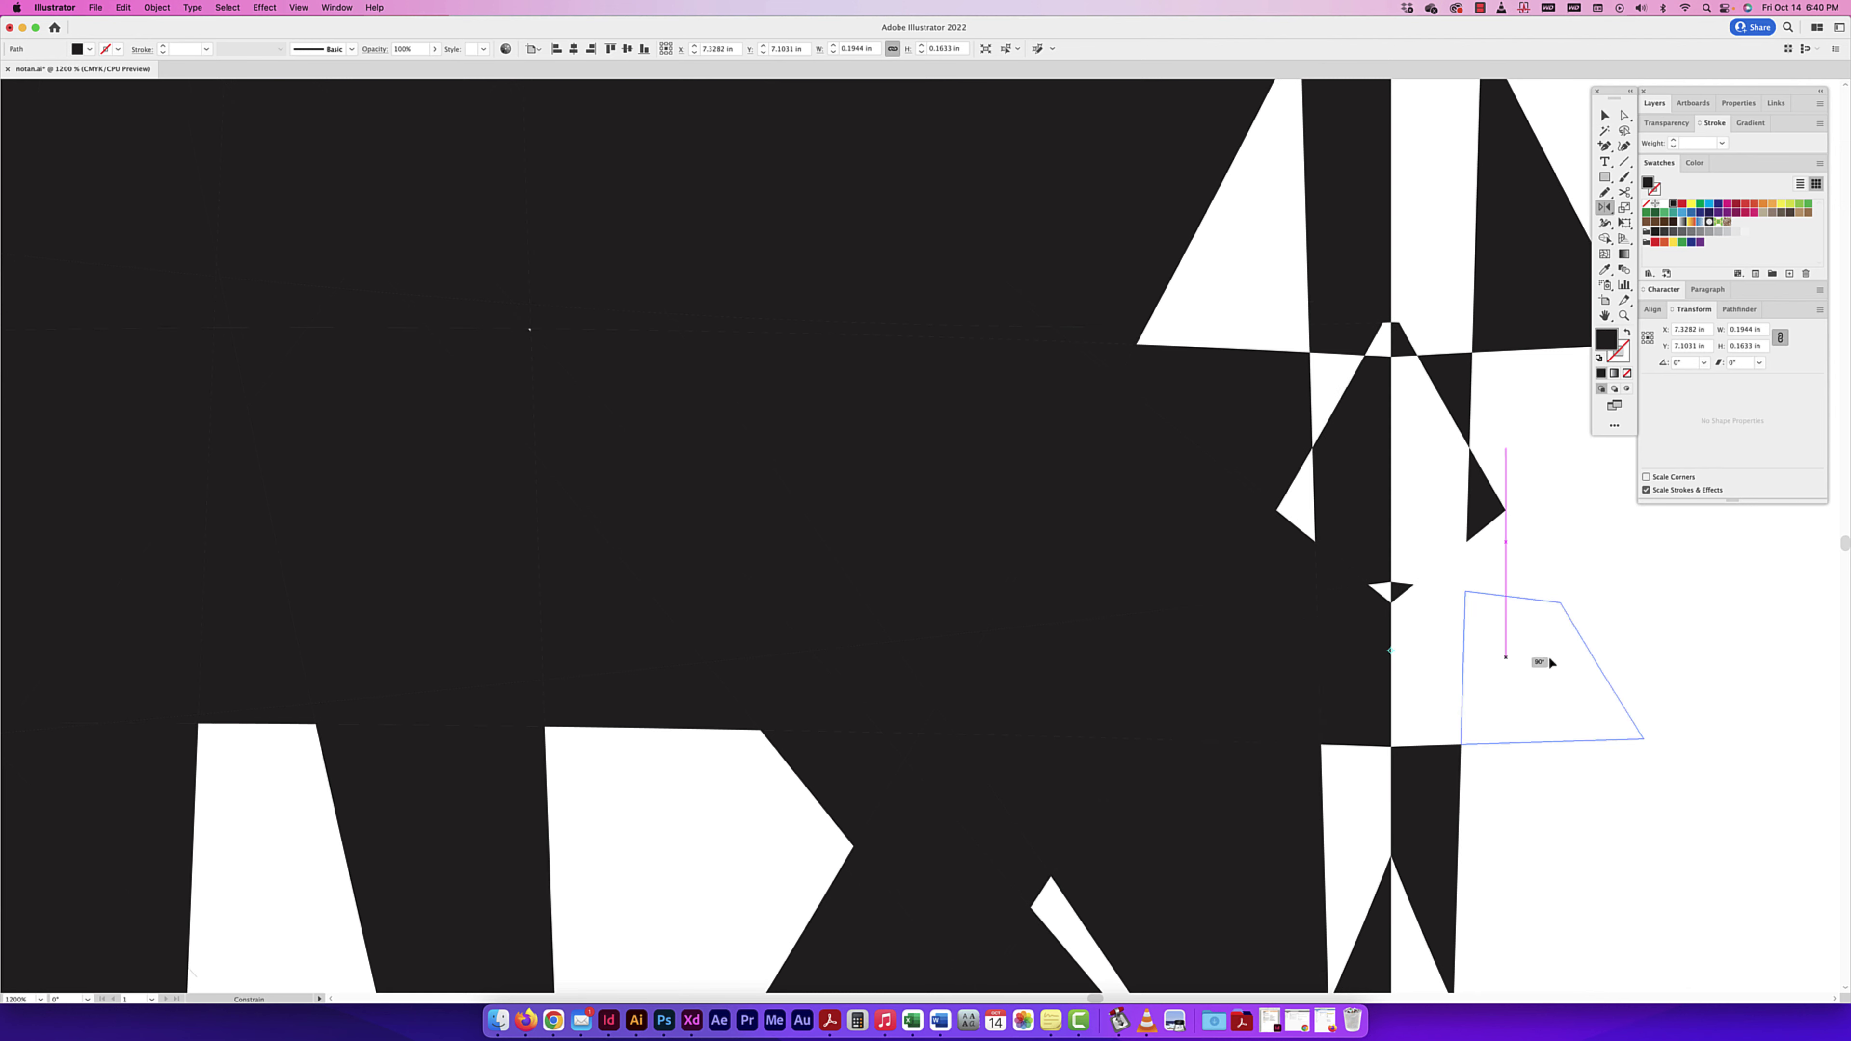
{"action": "left_click_drag", "start_coordinate": [1268, 667], "coordinate": [1508, 579]}
{"action": "scroll", "coordinate": [1351, 695], "scroll_direction": "down", "scroll_amount": 5}
{"action": "scroll", "coordinate": [1219, 800], "scroll_direction": "left", "scroll_amount": 1}
{"action": "left_click_drag", "start_coordinate": [1219, 800], "coordinate": [1066, 736]}
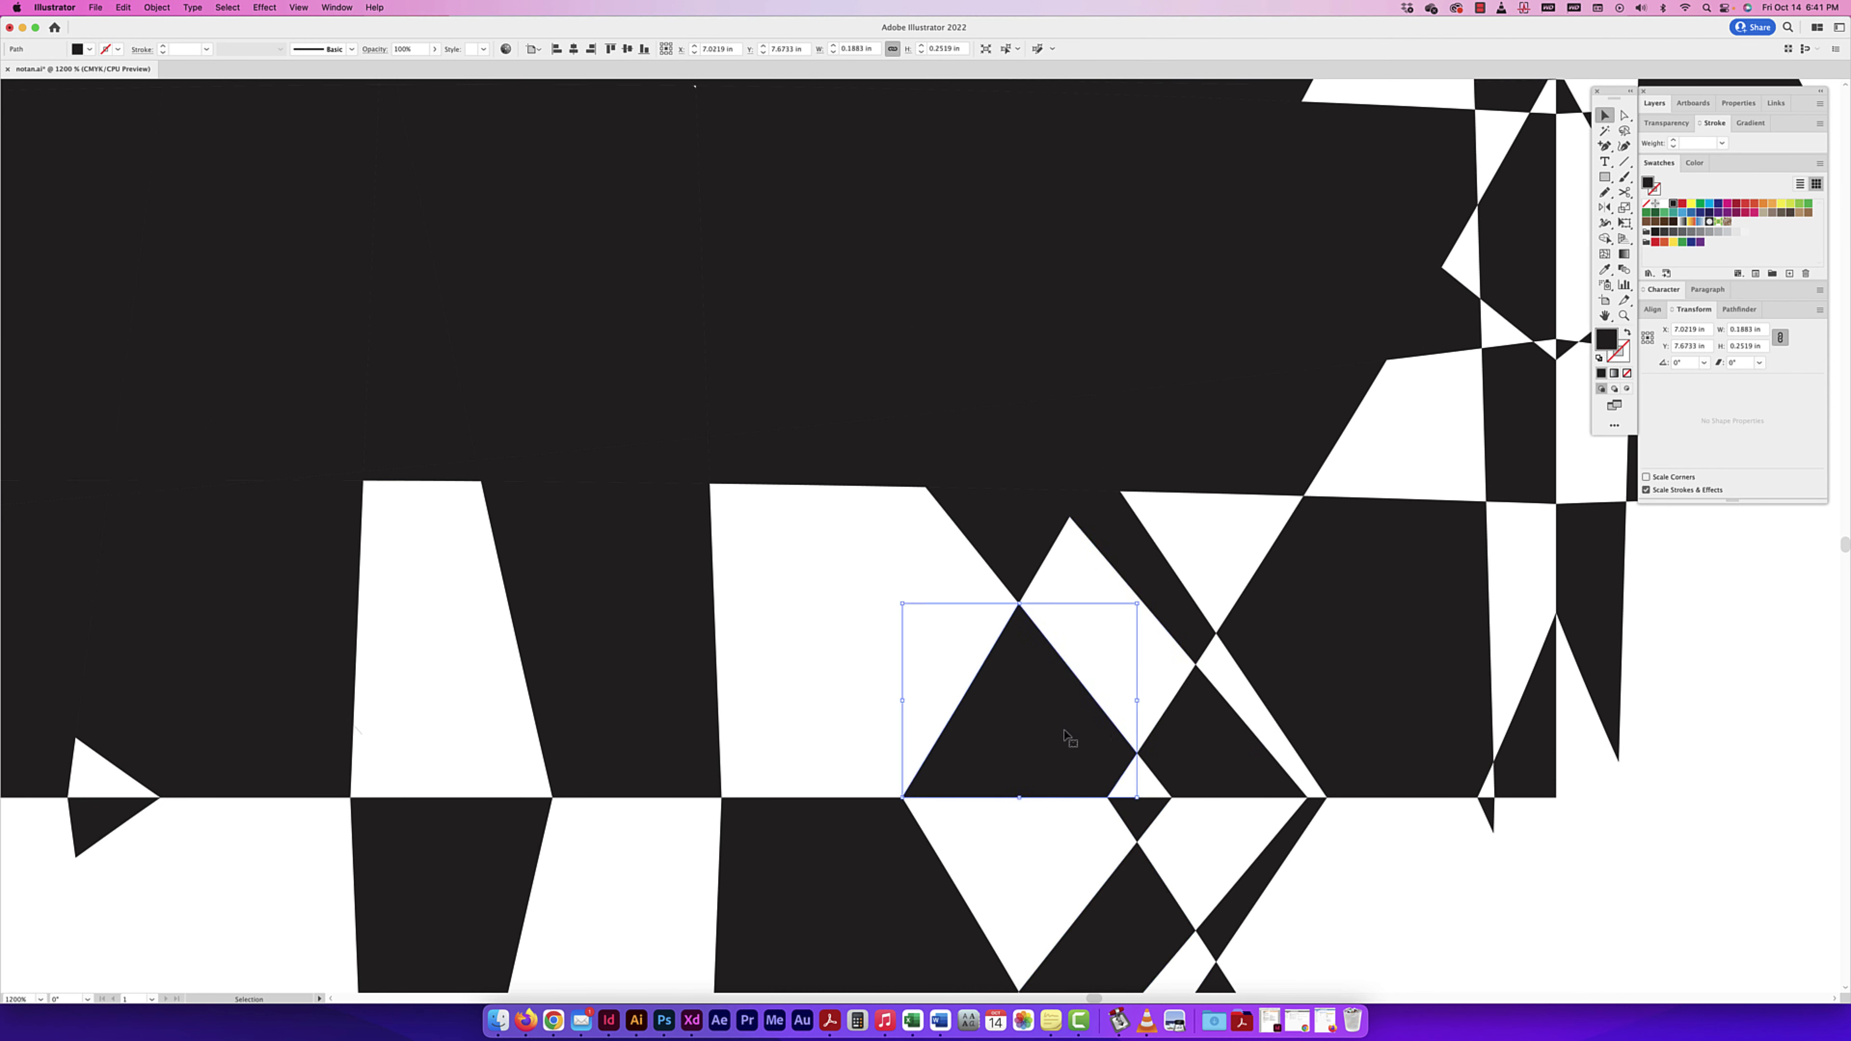
{"action": "key", "text": "super+minus"}
Step: Mirror a copy of a triangle across the left edge
{"action": "scroll", "coordinate": [711, 475], "scroll_direction": "up", "scroll_amount": 3}
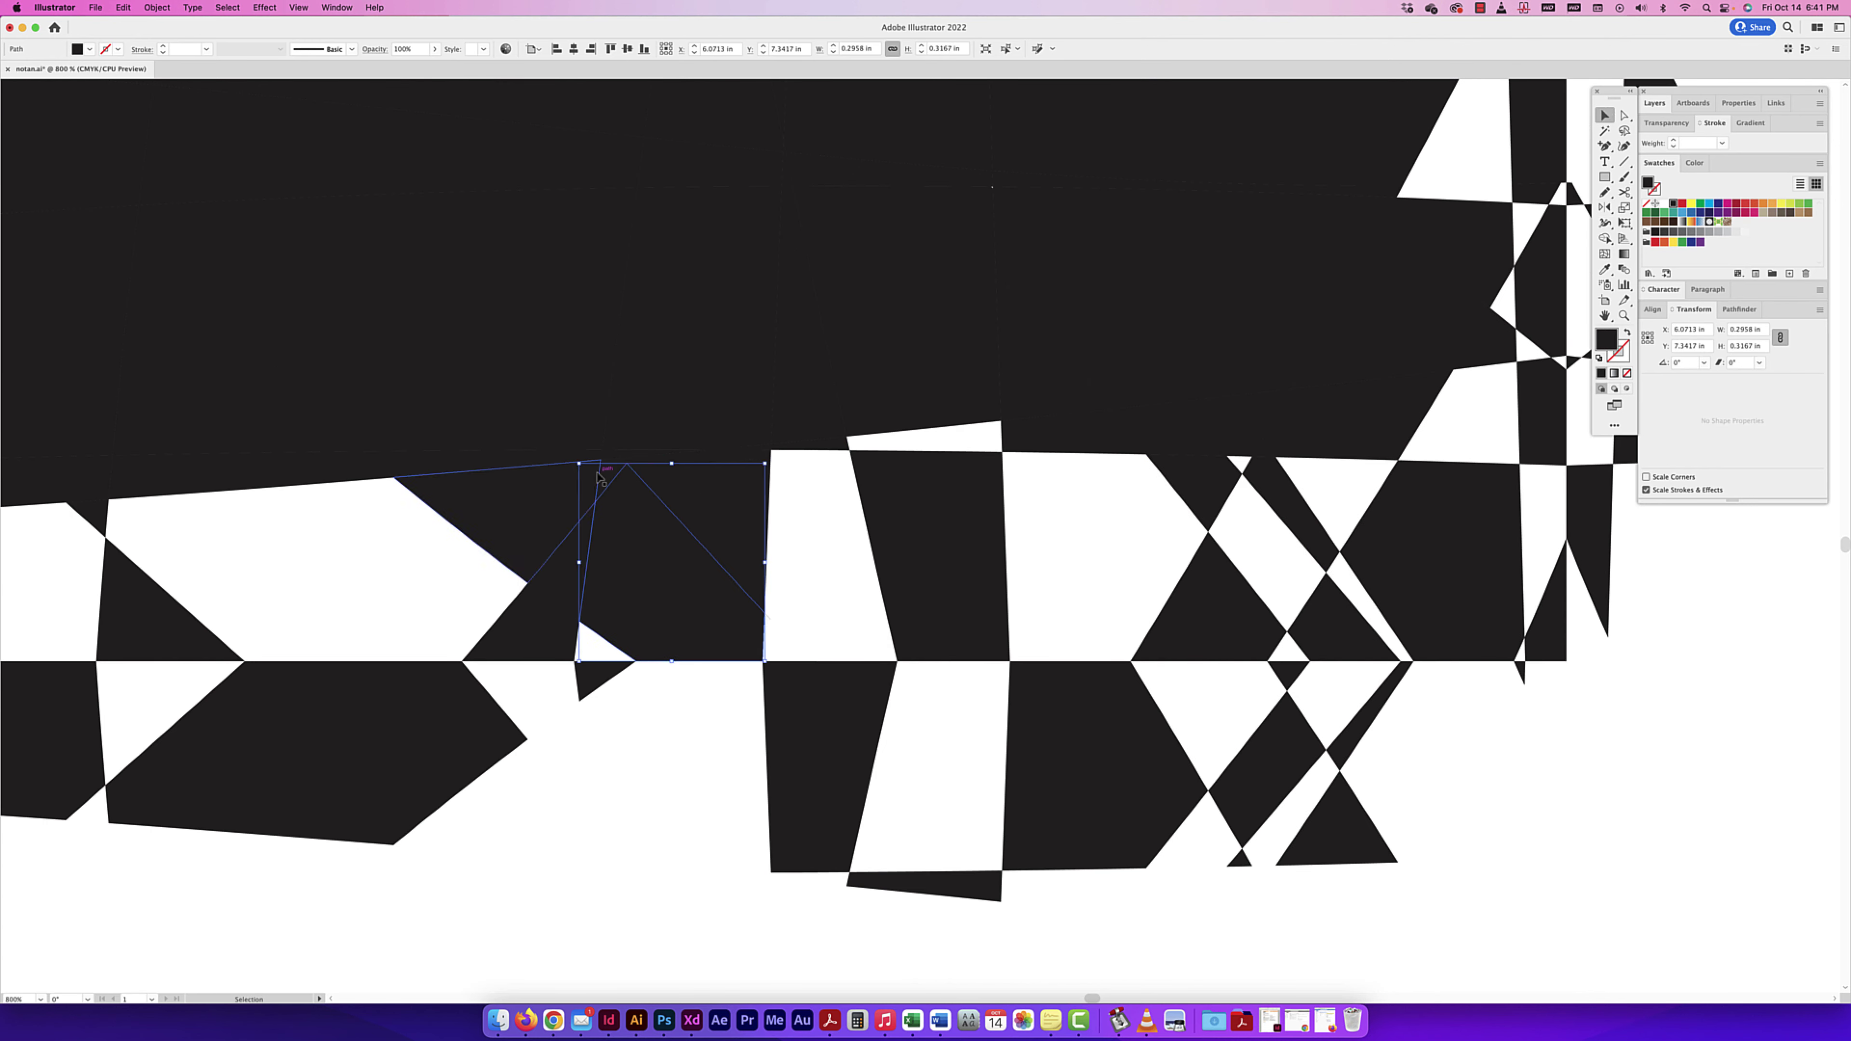
{"action": "key", "text": "o"}
{"action": "scroll", "coordinate": [573, 581], "scroll_direction": "down", "scroll_amount": 5}
{"action": "scroll", "coordinate": [560, 656], "scroll_direction": "up", "scroll_amount": 3}
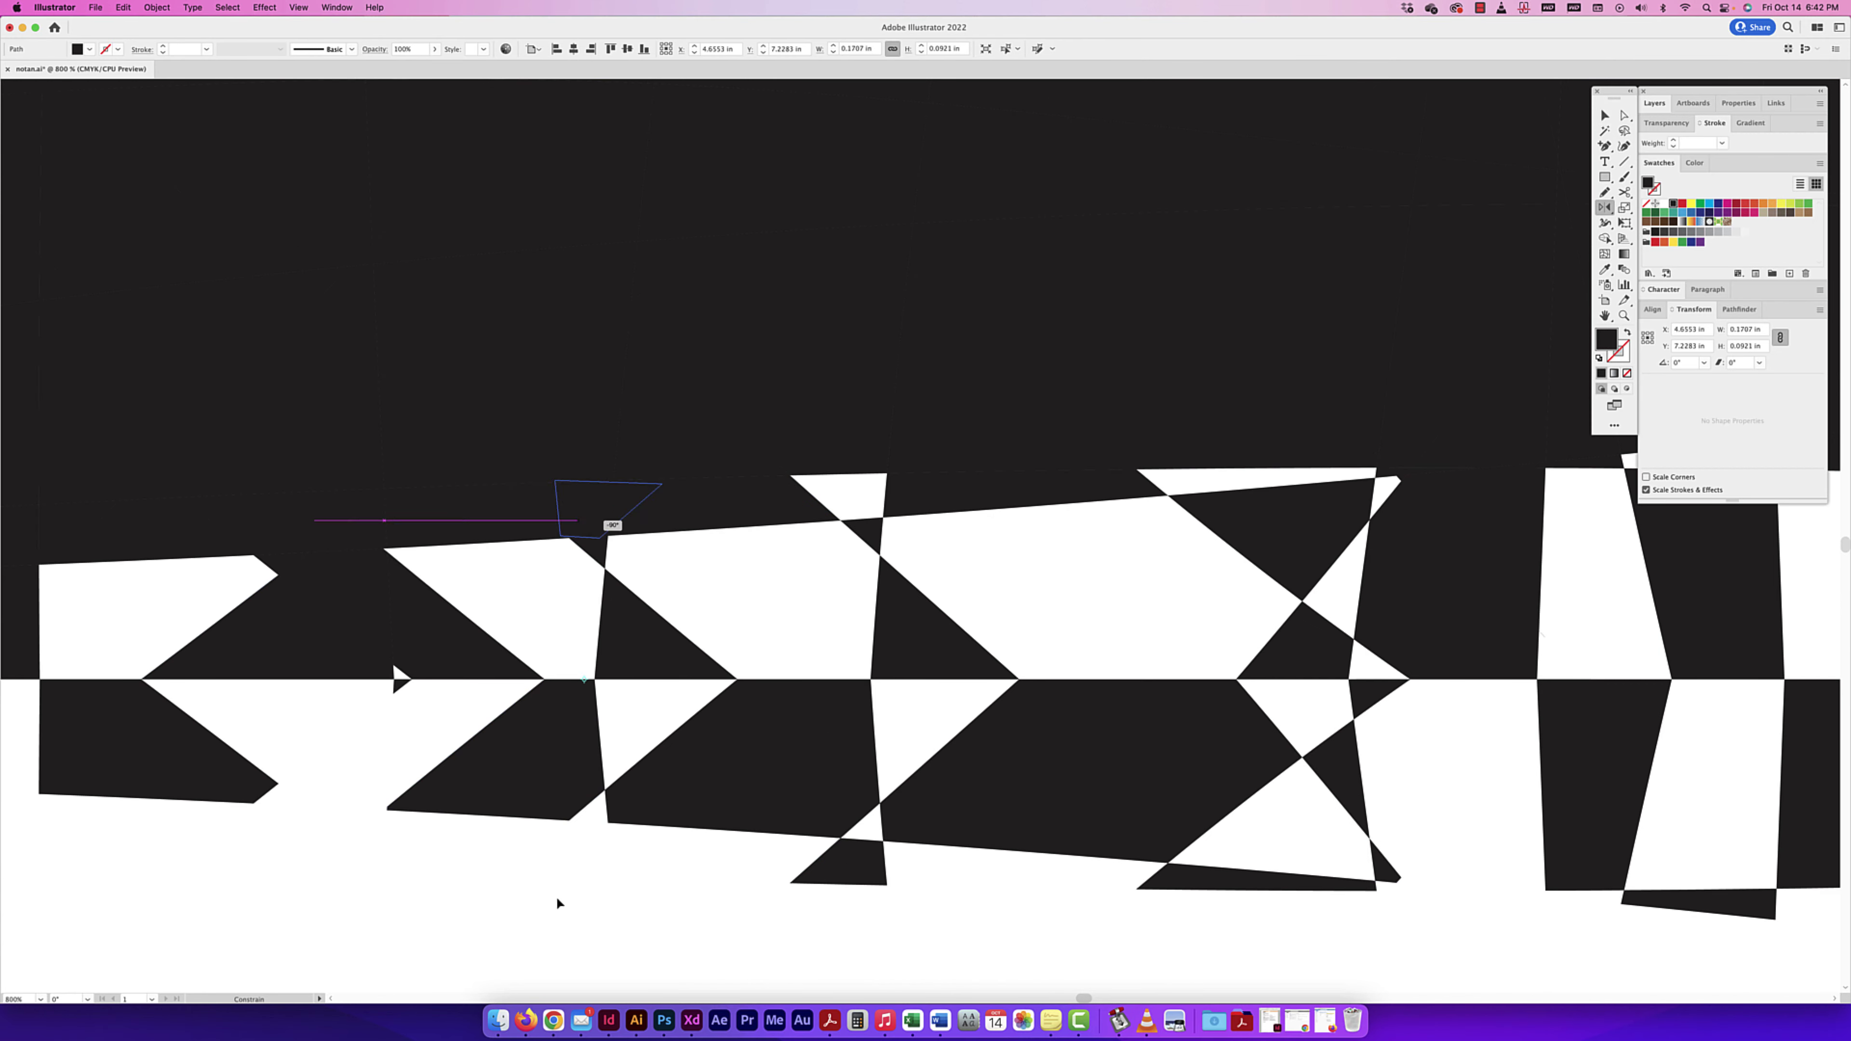
{"action": "left_click_drag", "start_coordinate": [568, 435], "coordinate": [539, 467]}
{"action": "scroll", "coordinate": [554, 474], "scroll_direction": "left", "scroll_amount": 5}
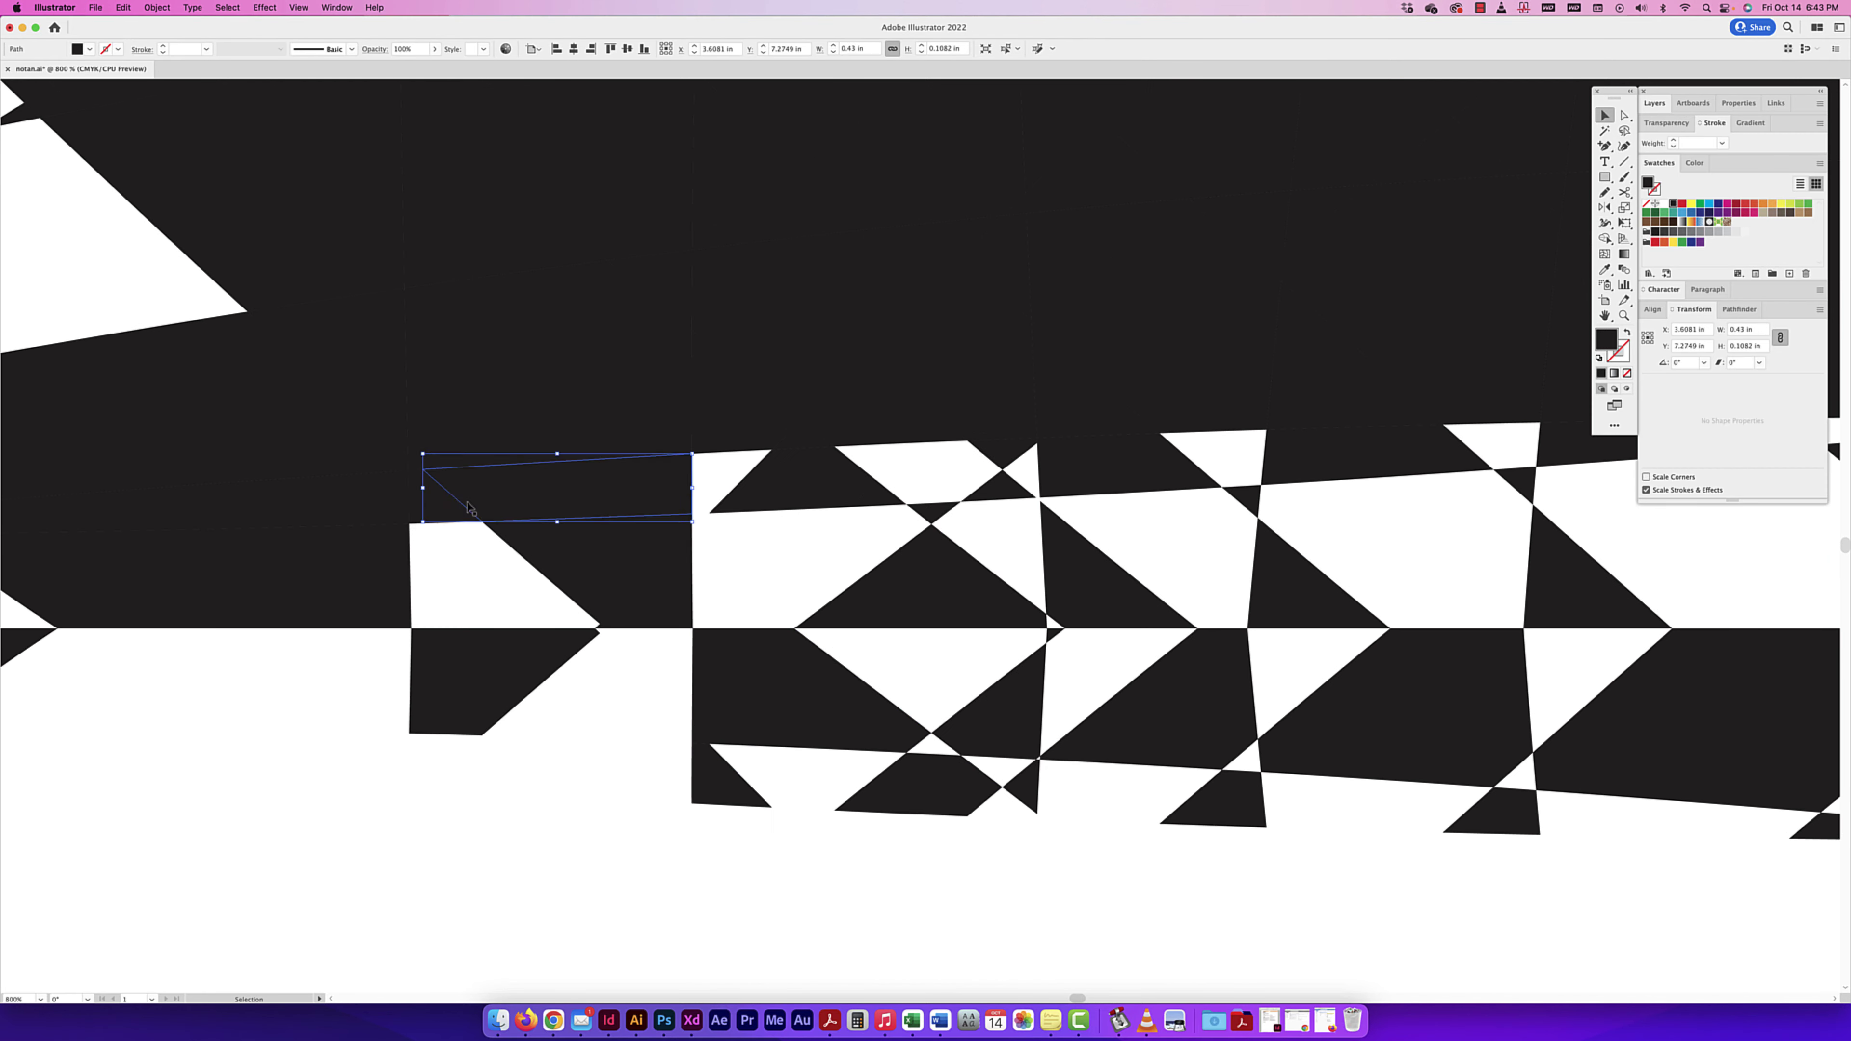
{"action": "key", "text": "v"}
Step: Reflect the thin sliver and further facets leftward across the vertical axis
{"action": "left_click", "coordinate": [680, 543]}
{"action": "scroll", "coordinate": [681, 543], "scroll_direction": "up", "scroll_amount": 5}
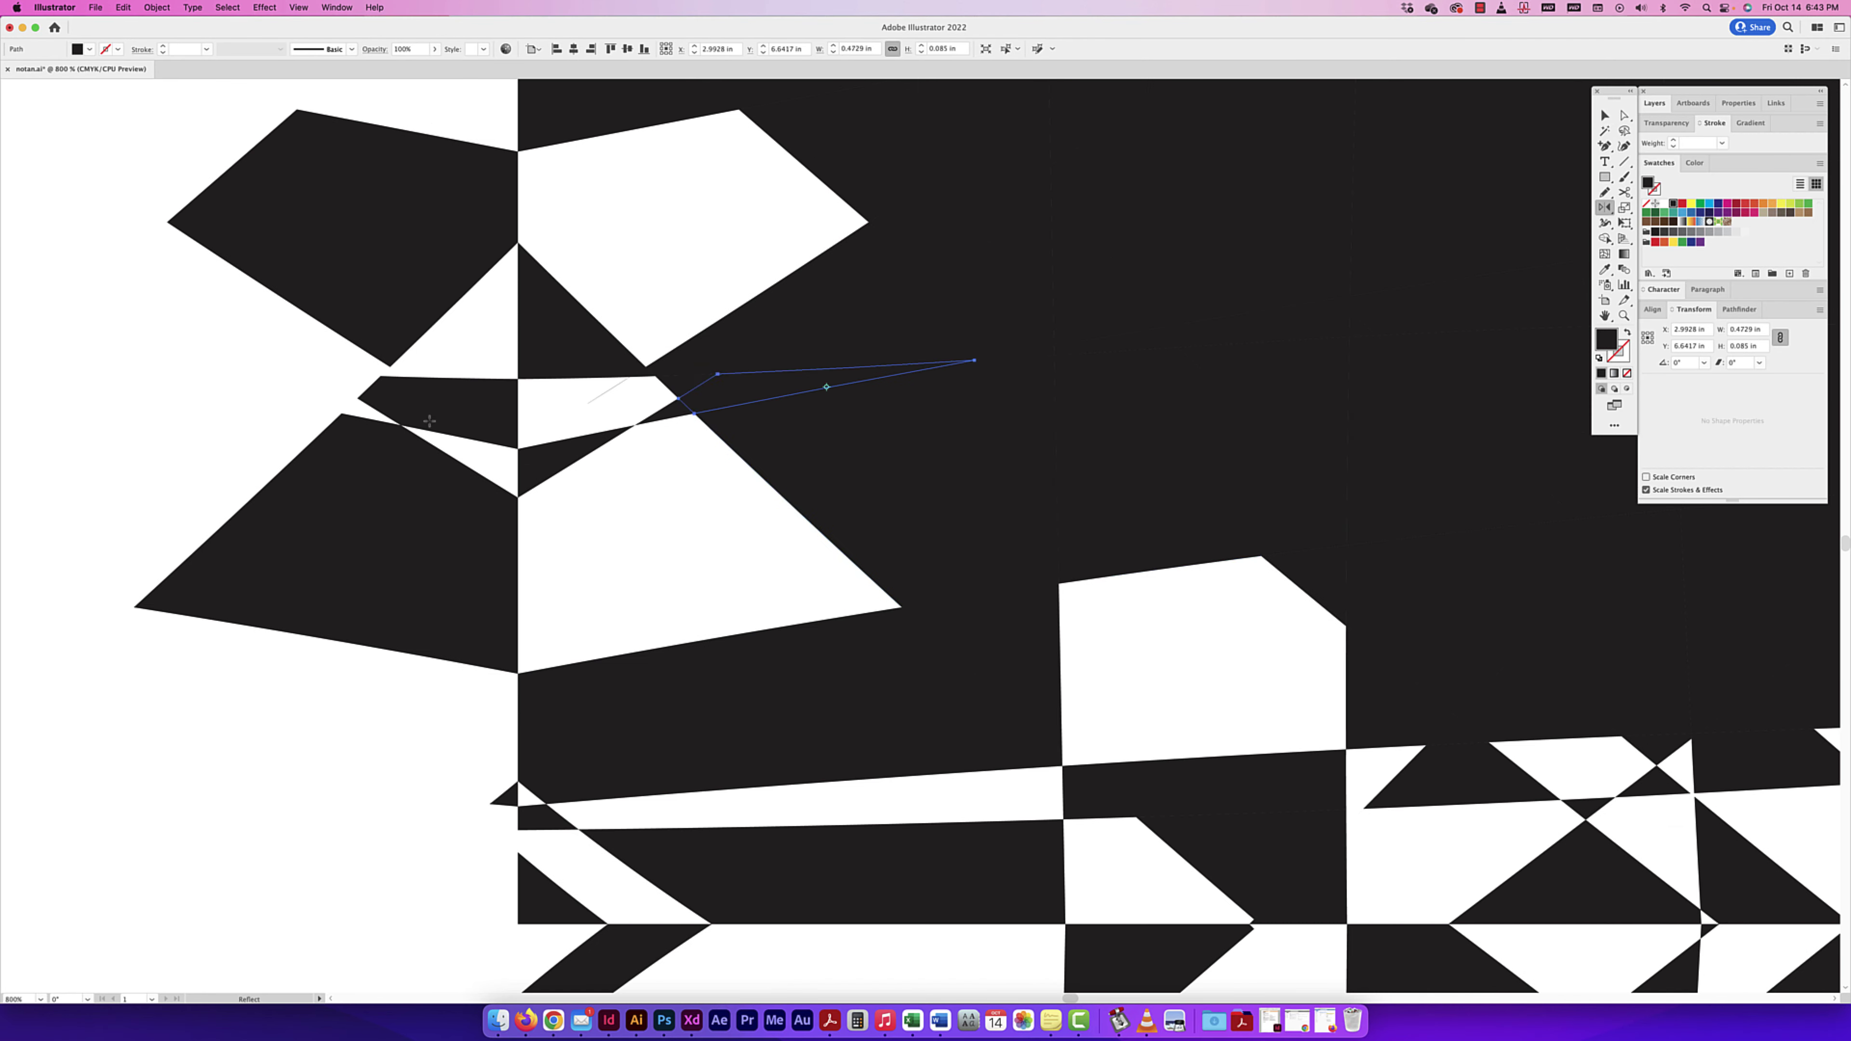
{"action": "left_click", "coordinate": [911, 306]}
{"action": "key", "text": "o"}
{"action": "left_click_drag", "start_coordinate": [875, 292], "coordinate": [385, 273]}
{"action": "scroll", "coordinate": [384, 272], "scroll_direction": "up", "scroll_amount": 5}
{"action": "left_click_drag", "start_coordinate": [810, 240], "coordinate": [350, 241]}
{"action": "scroll", "coordinate": [510, 292], "scroll_direction": "left", "scroll_amount": 3}
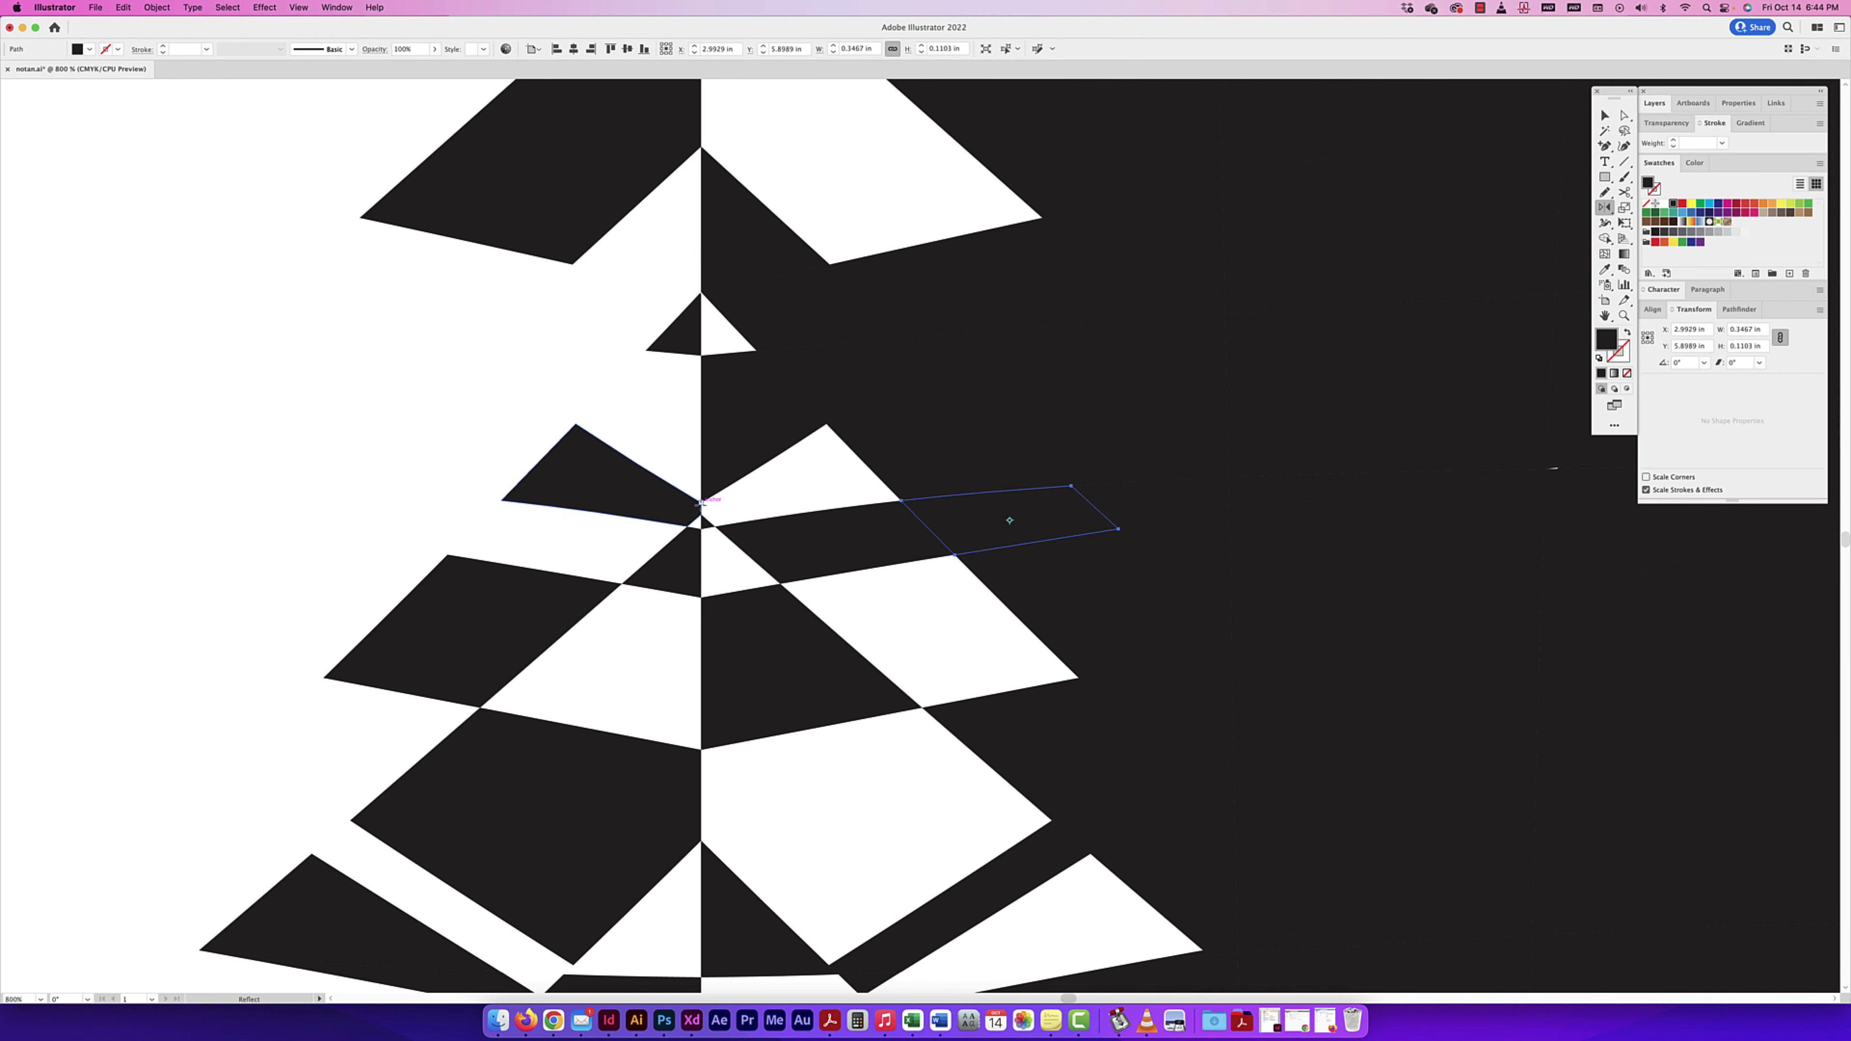
{"action": "mouse_move", "coordinate": [1012, 517]}
{"action": "left_mouse_down"}
{"action": "mouse_move", "coordinate": [888, 360]}
{"action": "mouse_move", "coordinate": [437, 313]}
{"action": "mouse_move", "coordinate": [709, 522]}
{"action": "left_mouse_up"}
{"action": "scroll", "coordinate": [438, 313], "scroll_direction": "up", "scroll_amount": 5}
{"action": "scroll", "coordinate": [510, 364], "scroll_direction": "up", "scroll_amount": 5}
{"action": "scroll", "coordinate": [710, 522], "scroll_direction": "up", "scroll_amount": 5}
Step: Attempt mirroring the diagonal black facet on the left, then undo it
{"action": "scroll", "coordinate": [692, 438], "scroll_direction": "up", "scroll_amount": 5}
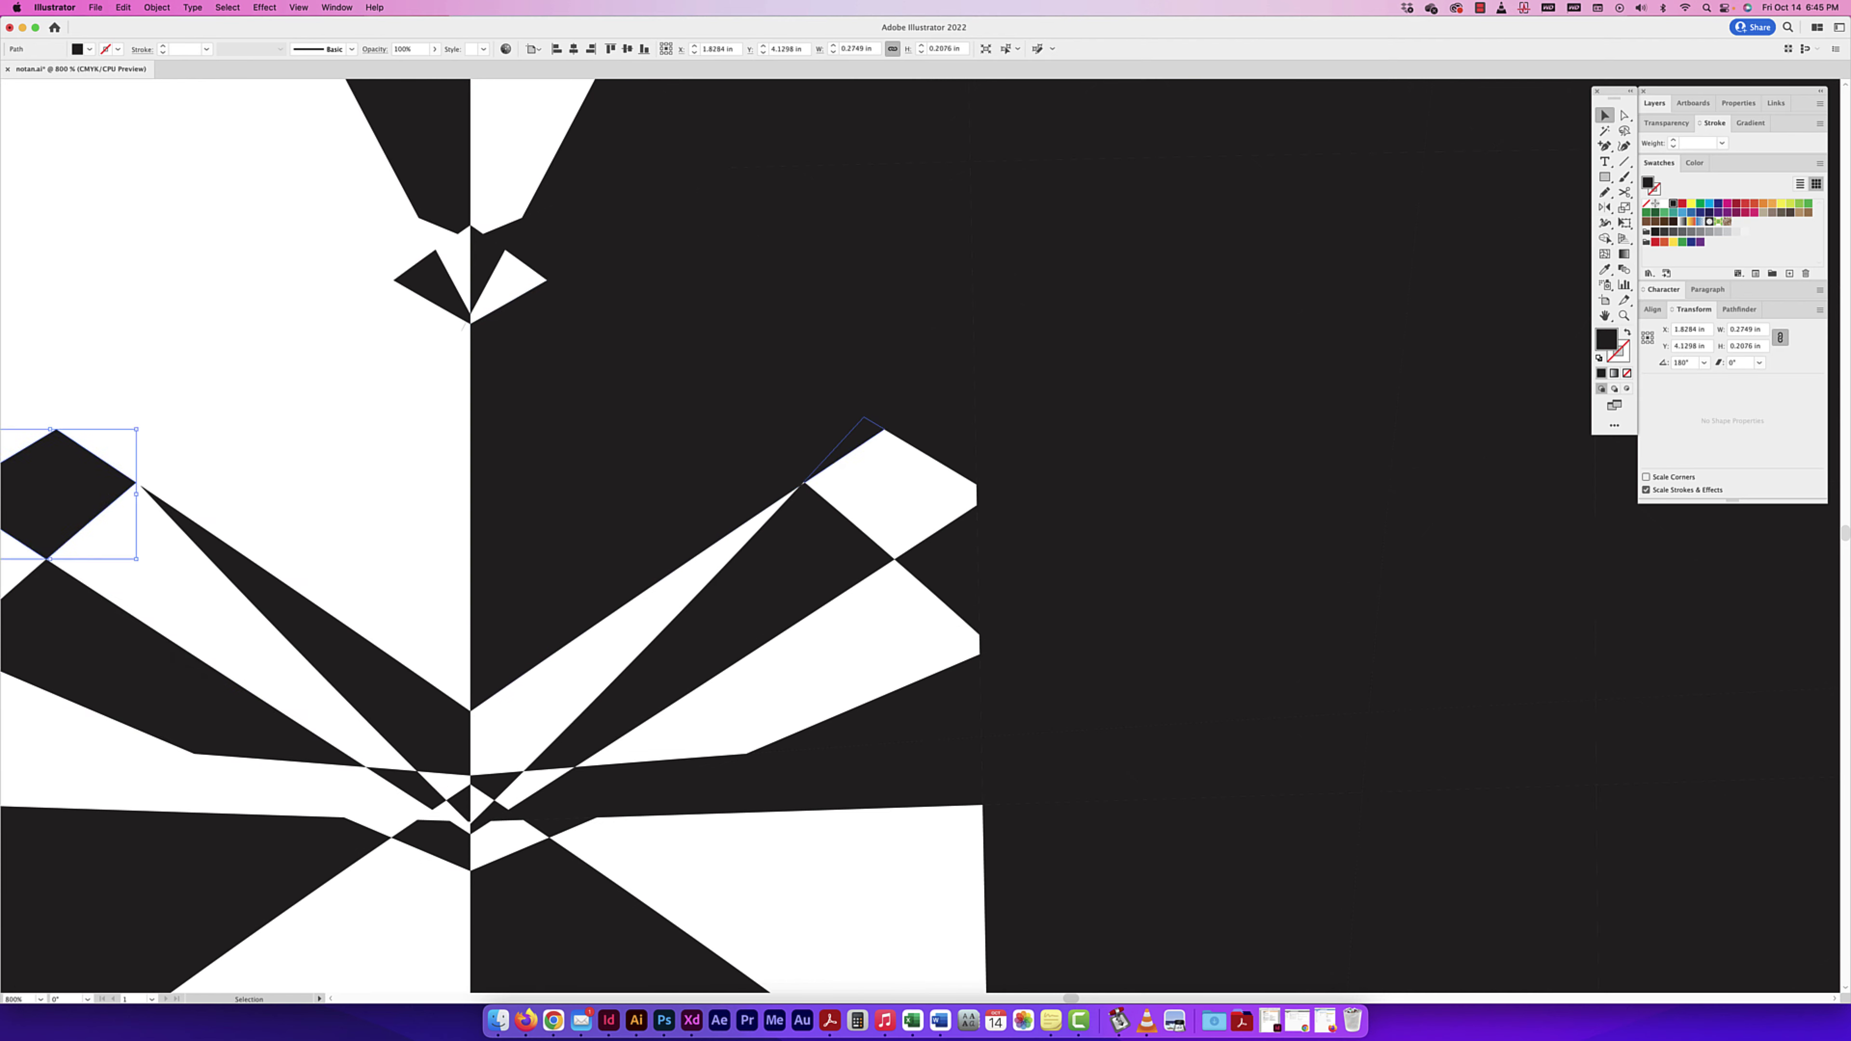
{"action": "key", "text": "v"}
{"action": "left_click", "coordinate": [676, 373]}
{"action": "left_click_drag", "start_coordinate": [280, 172], "coordinate": [280, 172]}
{"action": "scroll", "coordinate": [743, 413], "scroll_direction": "down", "scroll_amount": 3}
{"action": "scroll", "coordinate": [743, 413], "scroll_direction": "up", "scroll_amount": 5}
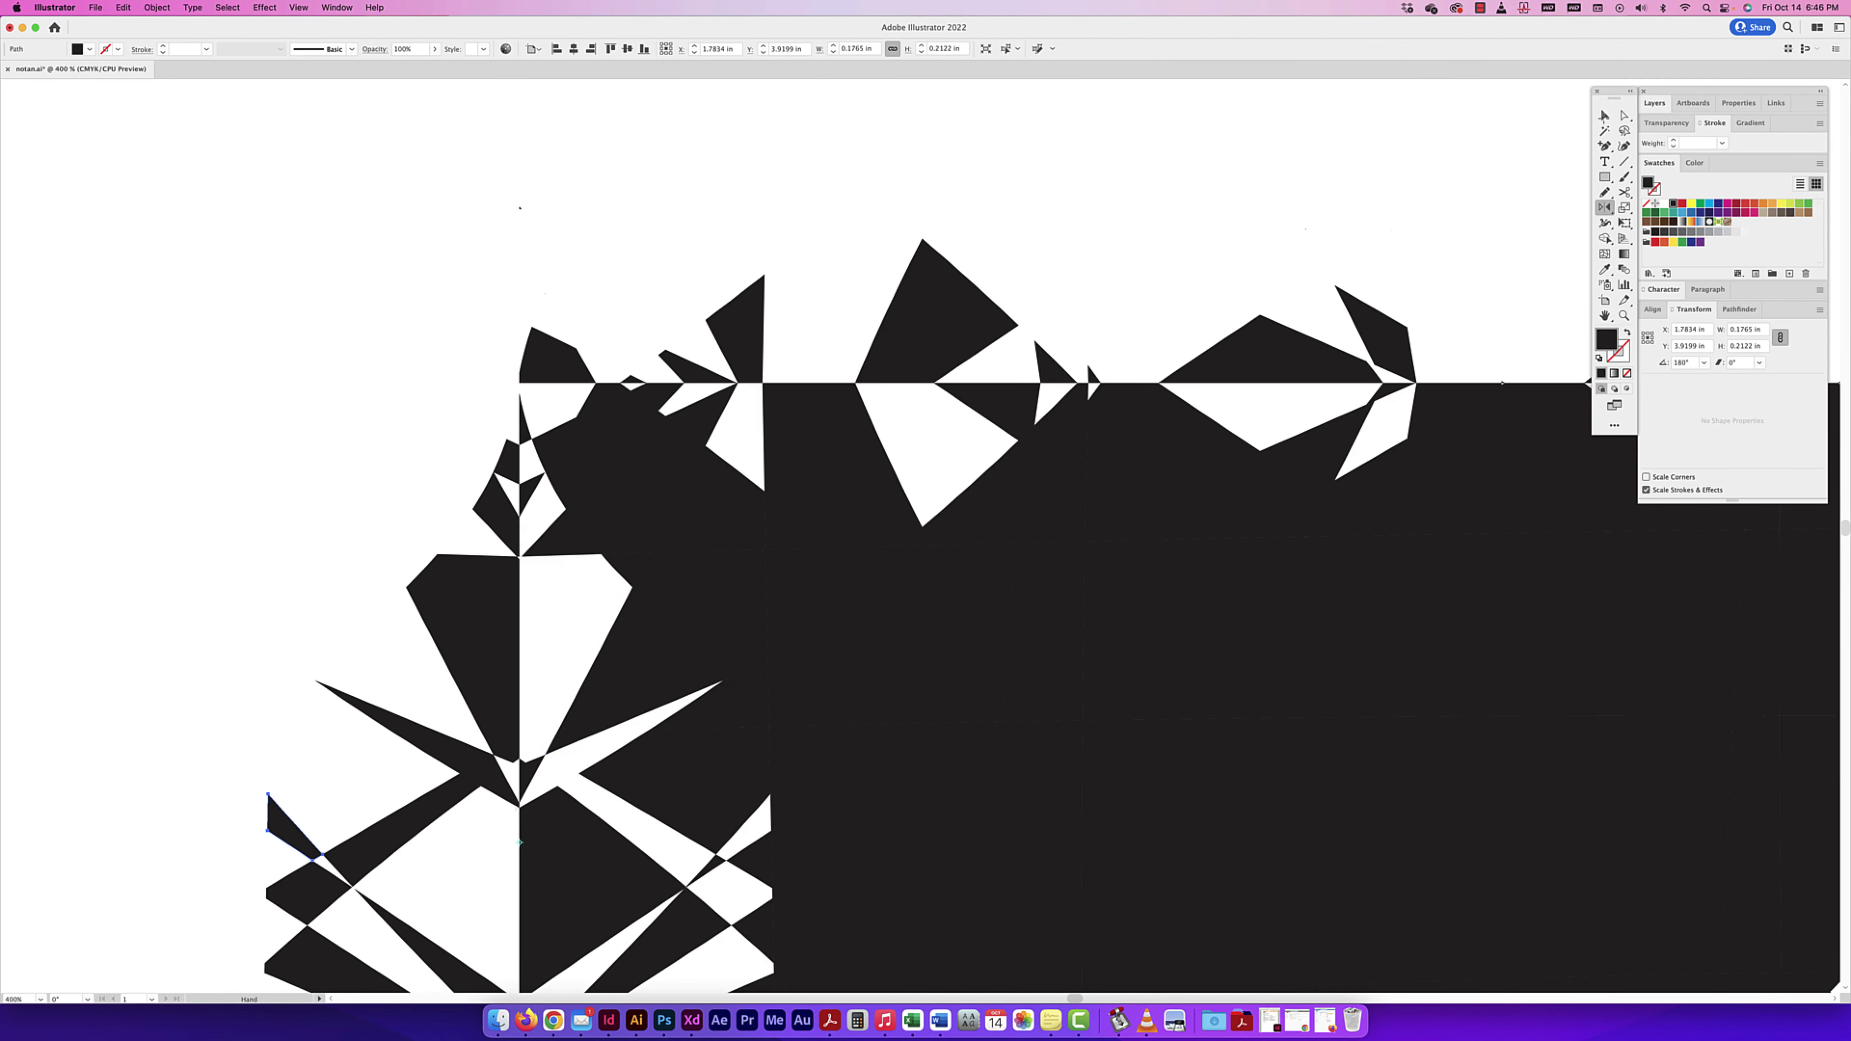
{"action": "key", "text": "ctrl+z"}
{"action": "key", "text": "v"}
Step: Reflect a small top-edge triangle above the edge and across a vertical axis
{"action": "left_click", "coordinate": [784, 541]}
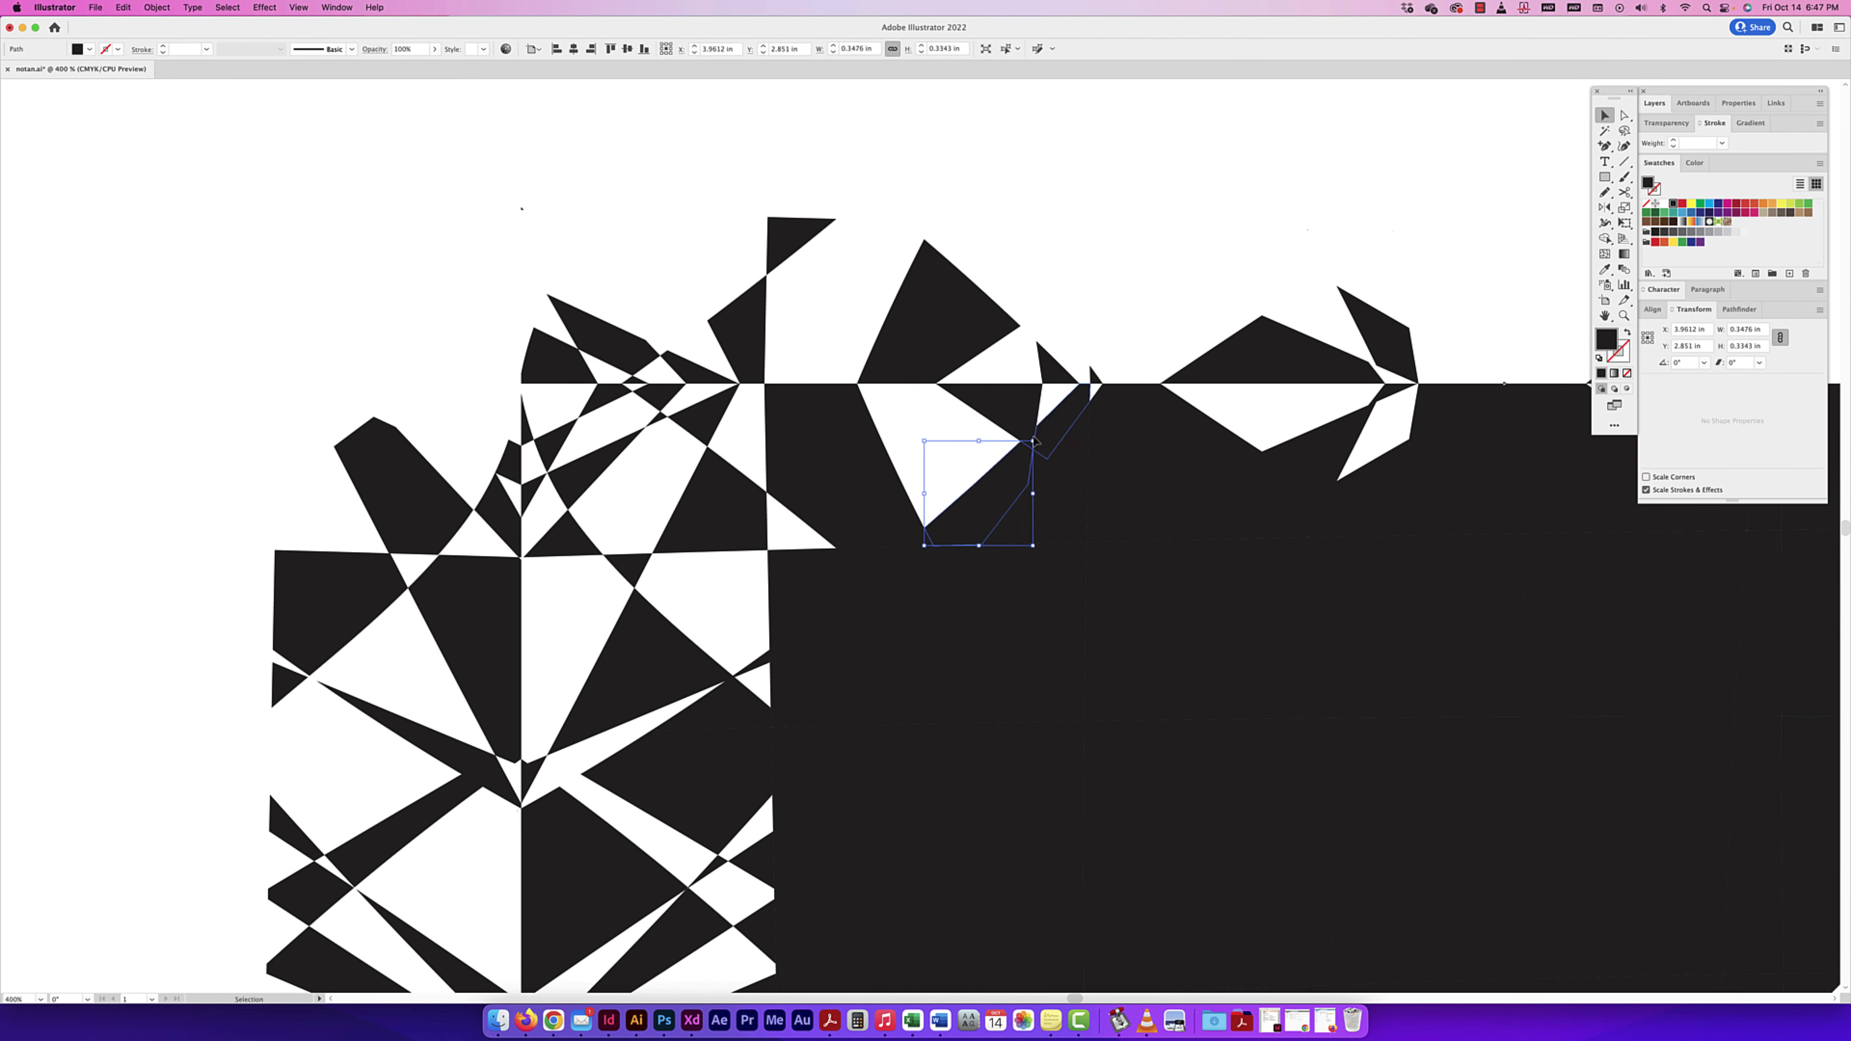
{"action": "left_click_drag", "start_coordinate": [1153, 263], "coordinate": [1053, 424]}
{"action": "scroll", "coordinate": [1054, 424], "scroll_direction": "up", "scroll_amount": 1}
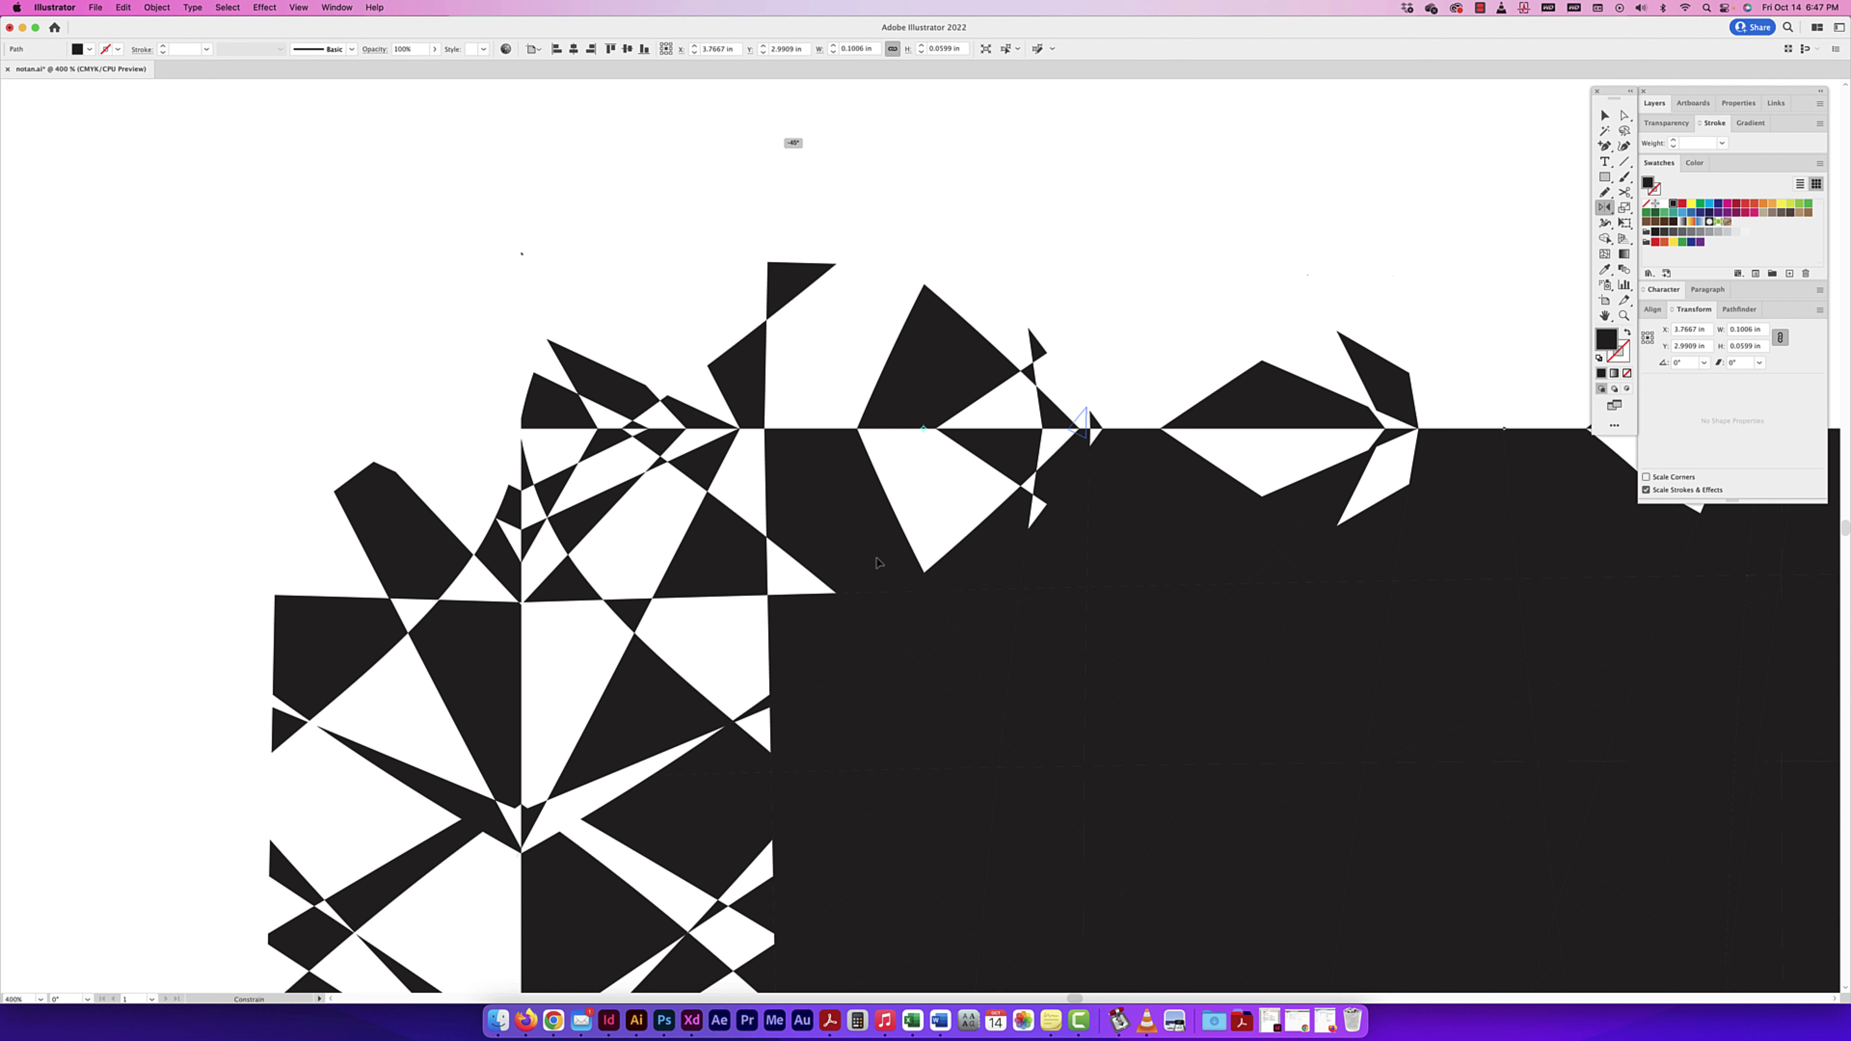
{"action": "left_click_drag", "start_coordinate": [879, 563], "coordinate": [907, 558]}
{"action": "key", "text": "v"}
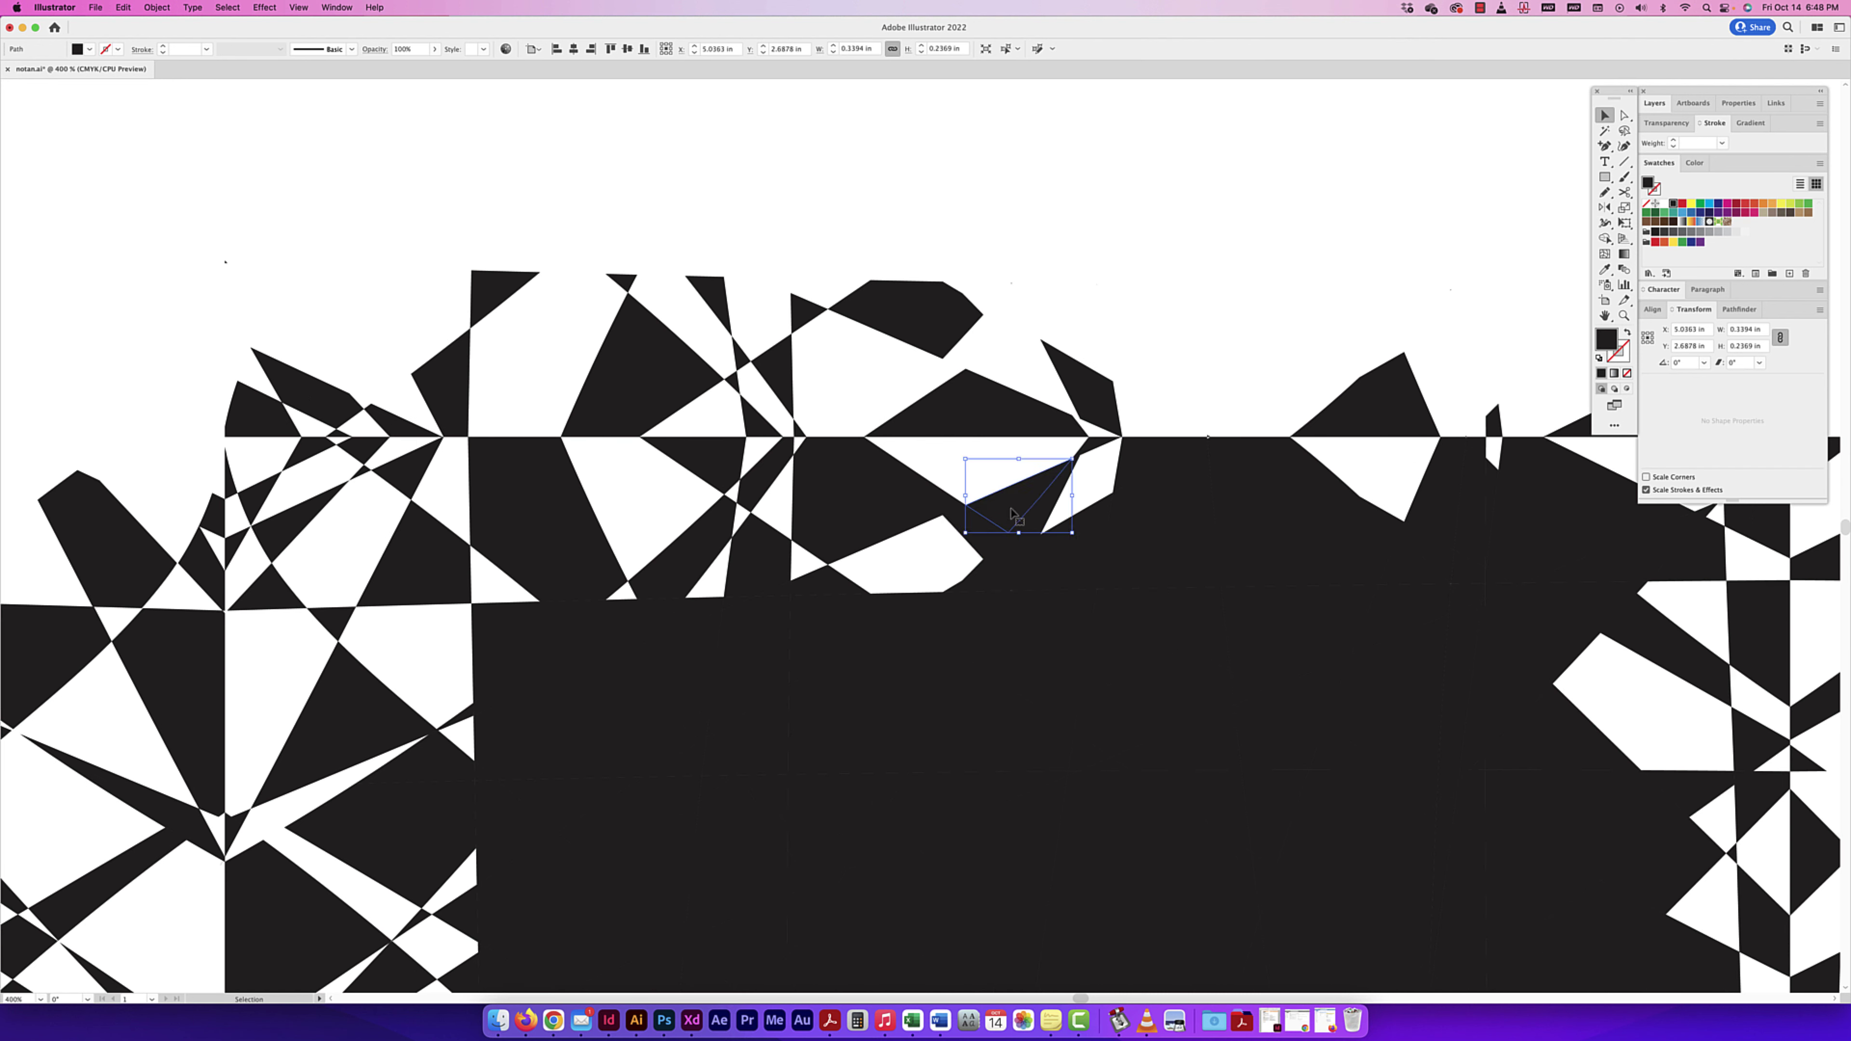
{"action": "mouse_move", "coordinate": [1209, 417]}
{"action": "left_mouse_down"}
{"action": "mouse_move", "coordinate": [995, 300]}
{"action": "mouse_move", "coordinate": [1290, 464]}
{"action": "left_mouse_up"}
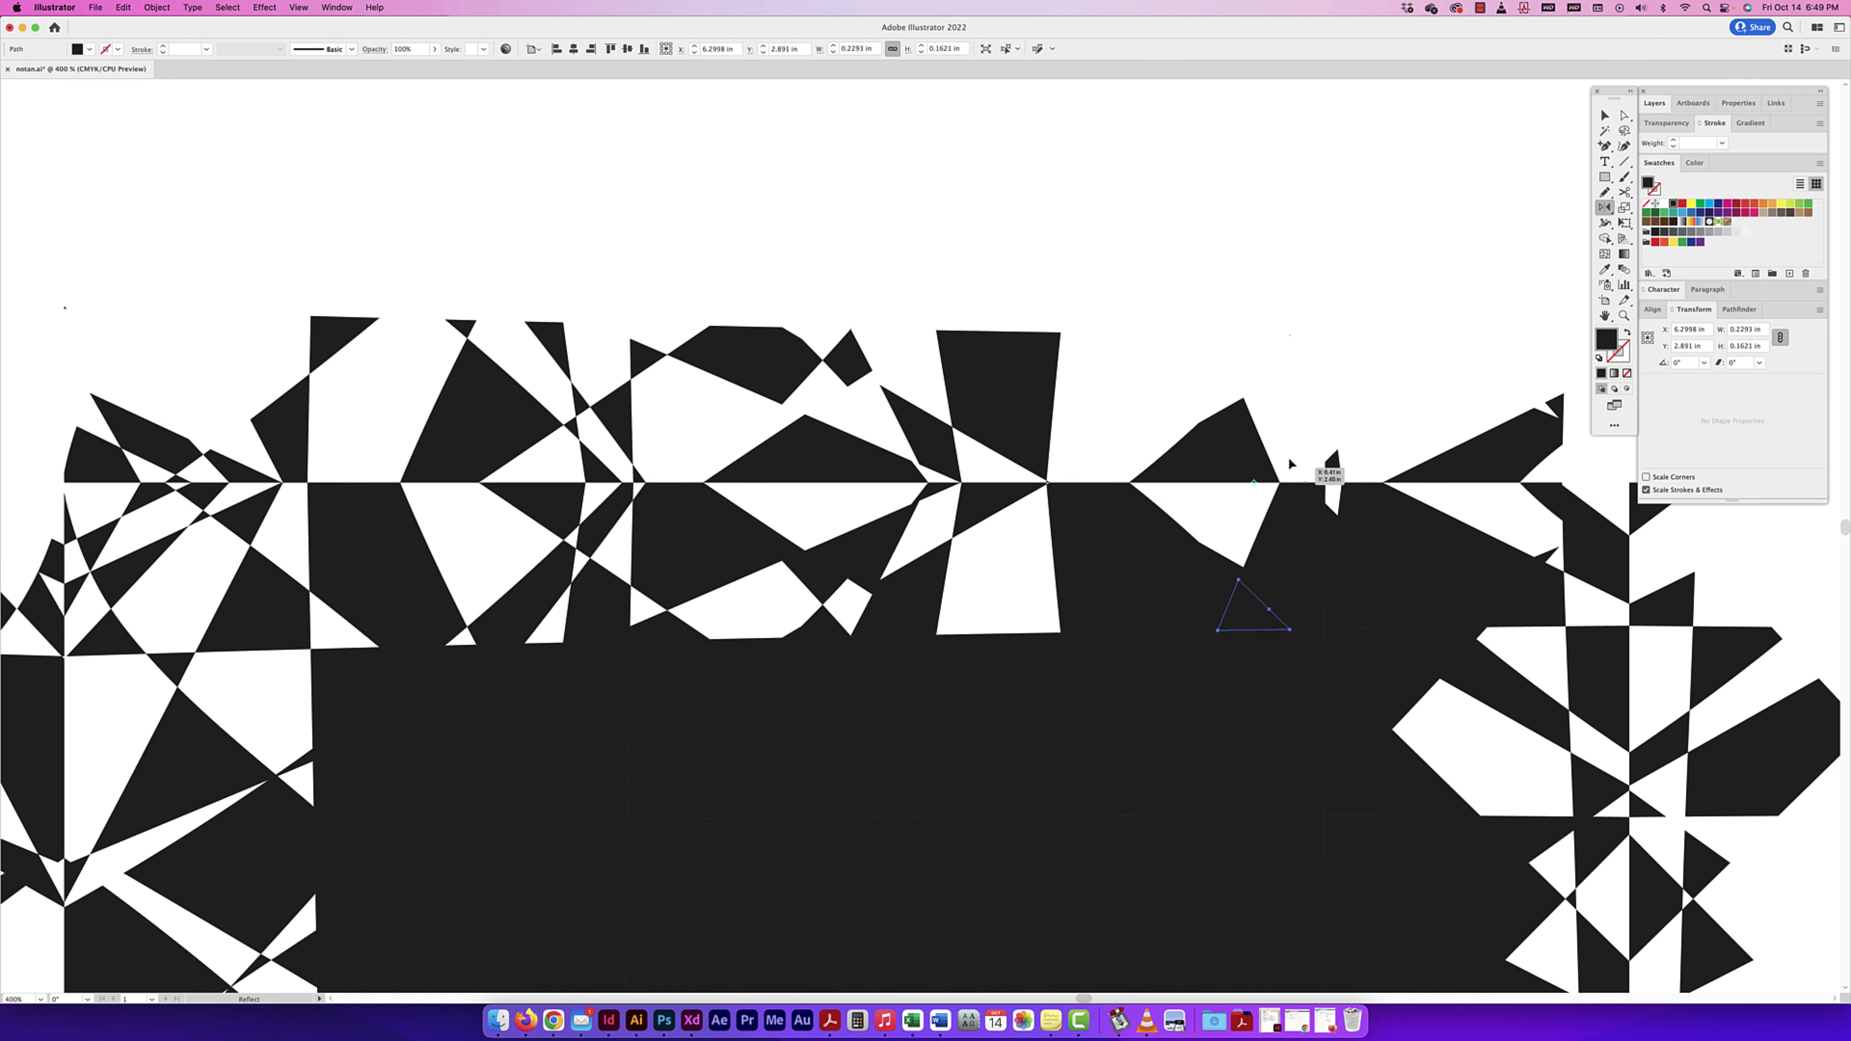
{"action": "scroll", "coordinate": [1317, 516], "scroll_direction": "right", "scroll_amount": 3}
Step: Select a facet, the thin sliver and a small triangle, placing a reflected copy
{"action": "left_click", "coordinate": [1122, 634]}
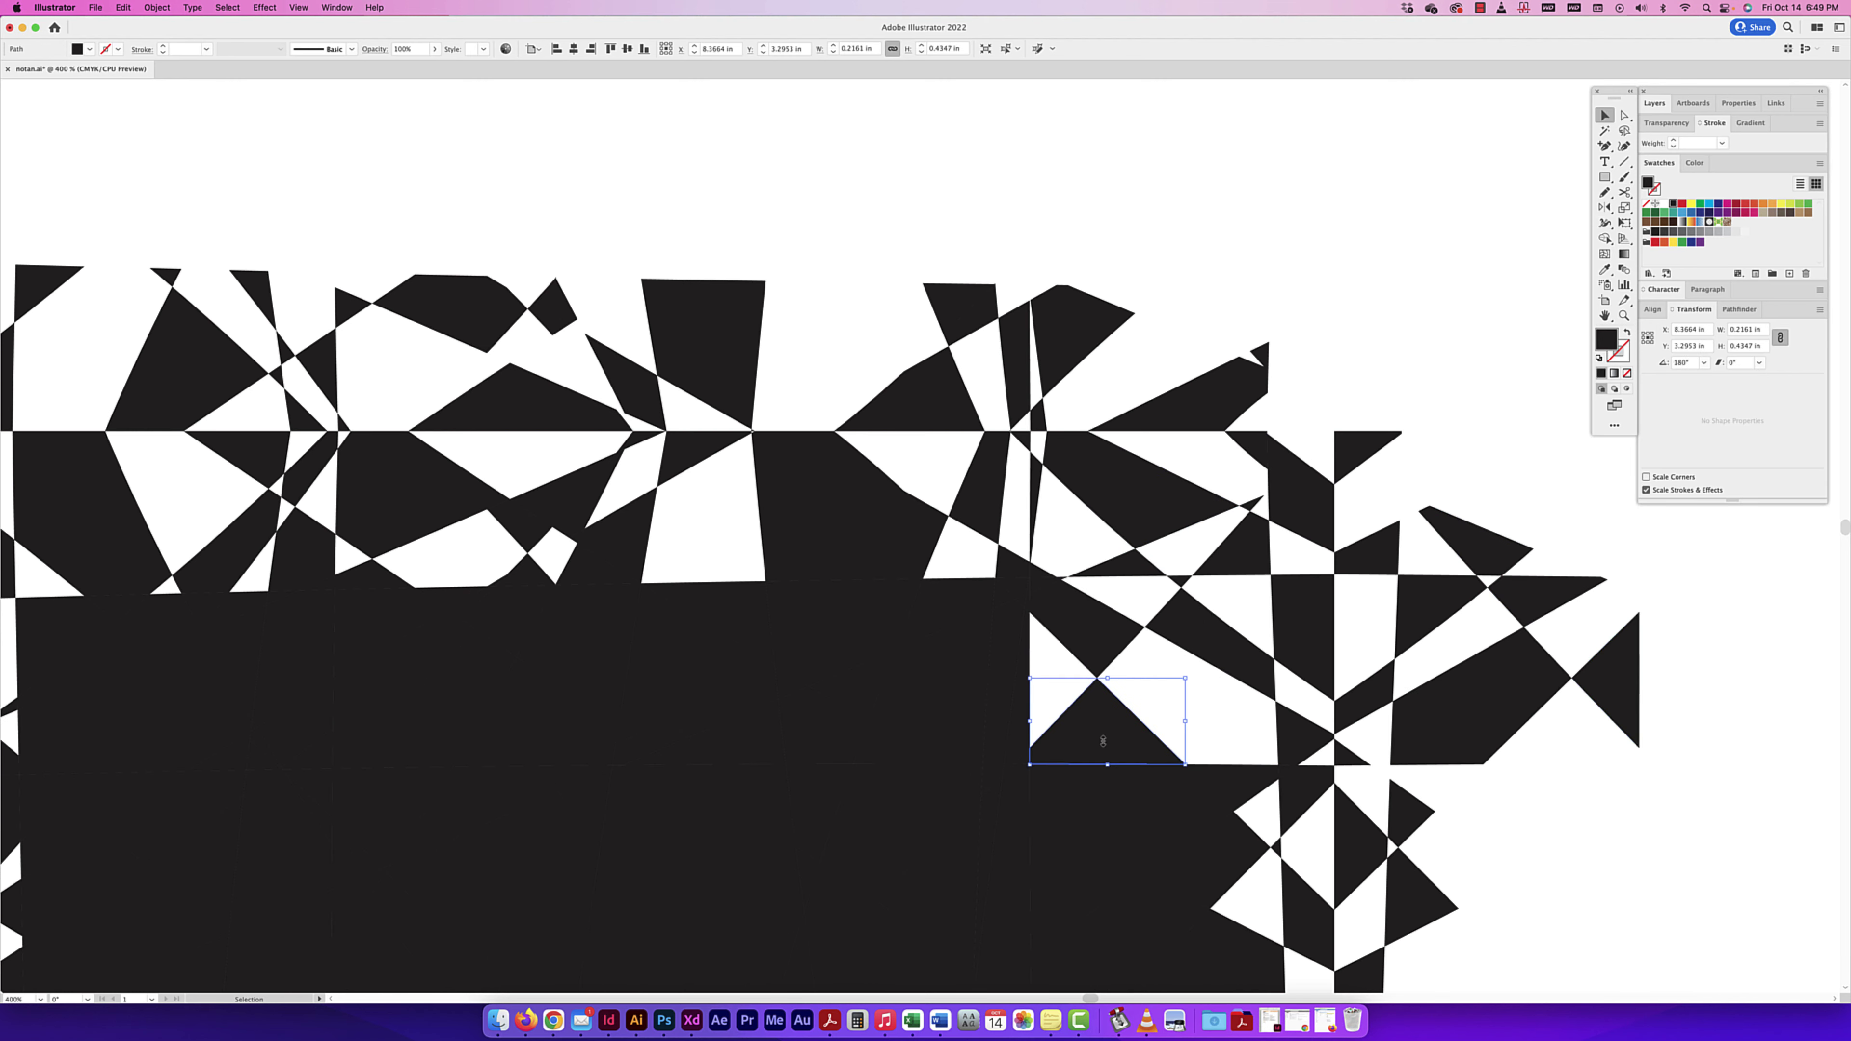
{"action": "scroll", "coordinate": [1146, 373], "scroll_direction": "down", "scroll_amount": 5}
{"action": "scroll", "coordinate": [1239, 656], "scroll_direction": "down", "scroll_amount": 5}
{"action": "scroll", "coordinate": [1239, 656], "scroll_direction": "left", "scroll_amount": 3}
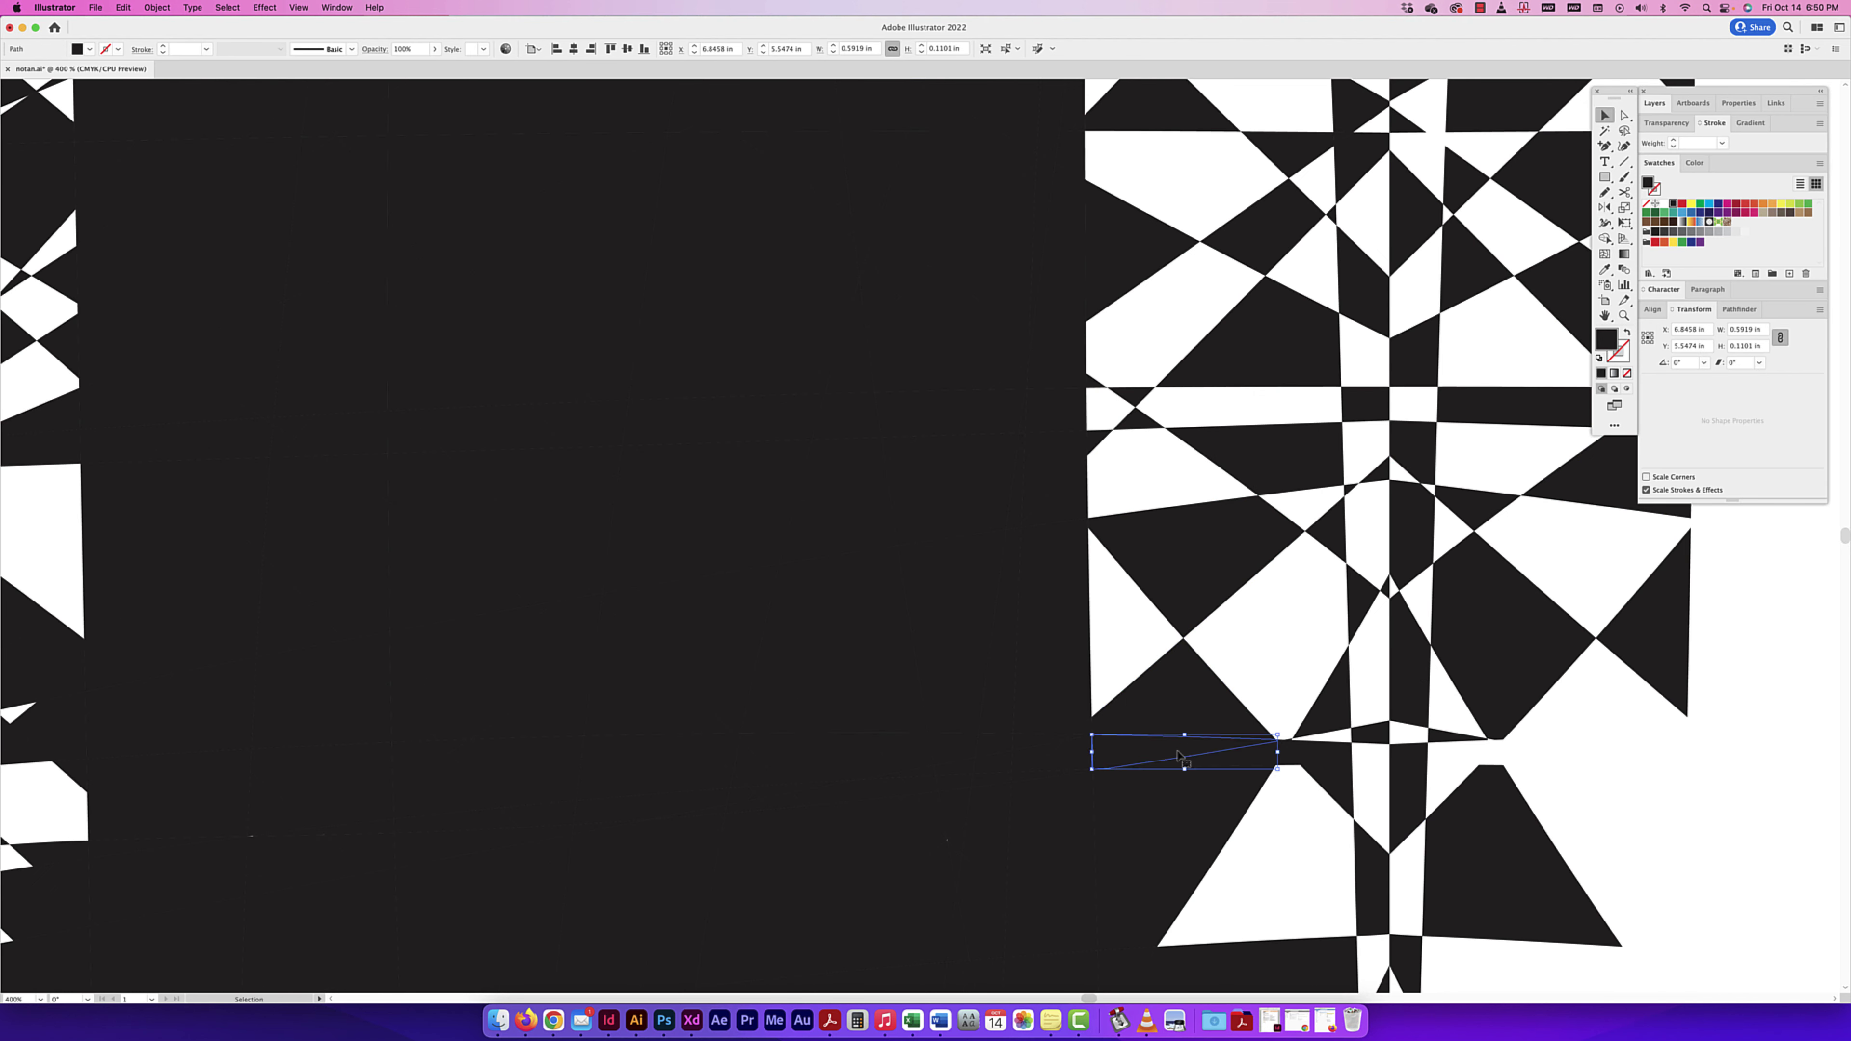
{"action": "left_click", "coordinate": [1311, 764]}
{"action": "scroll", "coordinate": [1311, 764], "scroll_direction": "down", "scroll_amount": 5}
{"action": "scroll", "coordinate": [1312, 764], "scroll_direction": "left", "scroll_amount": 1}
{"action": "left_click", "coordinate": [1135, 669]}
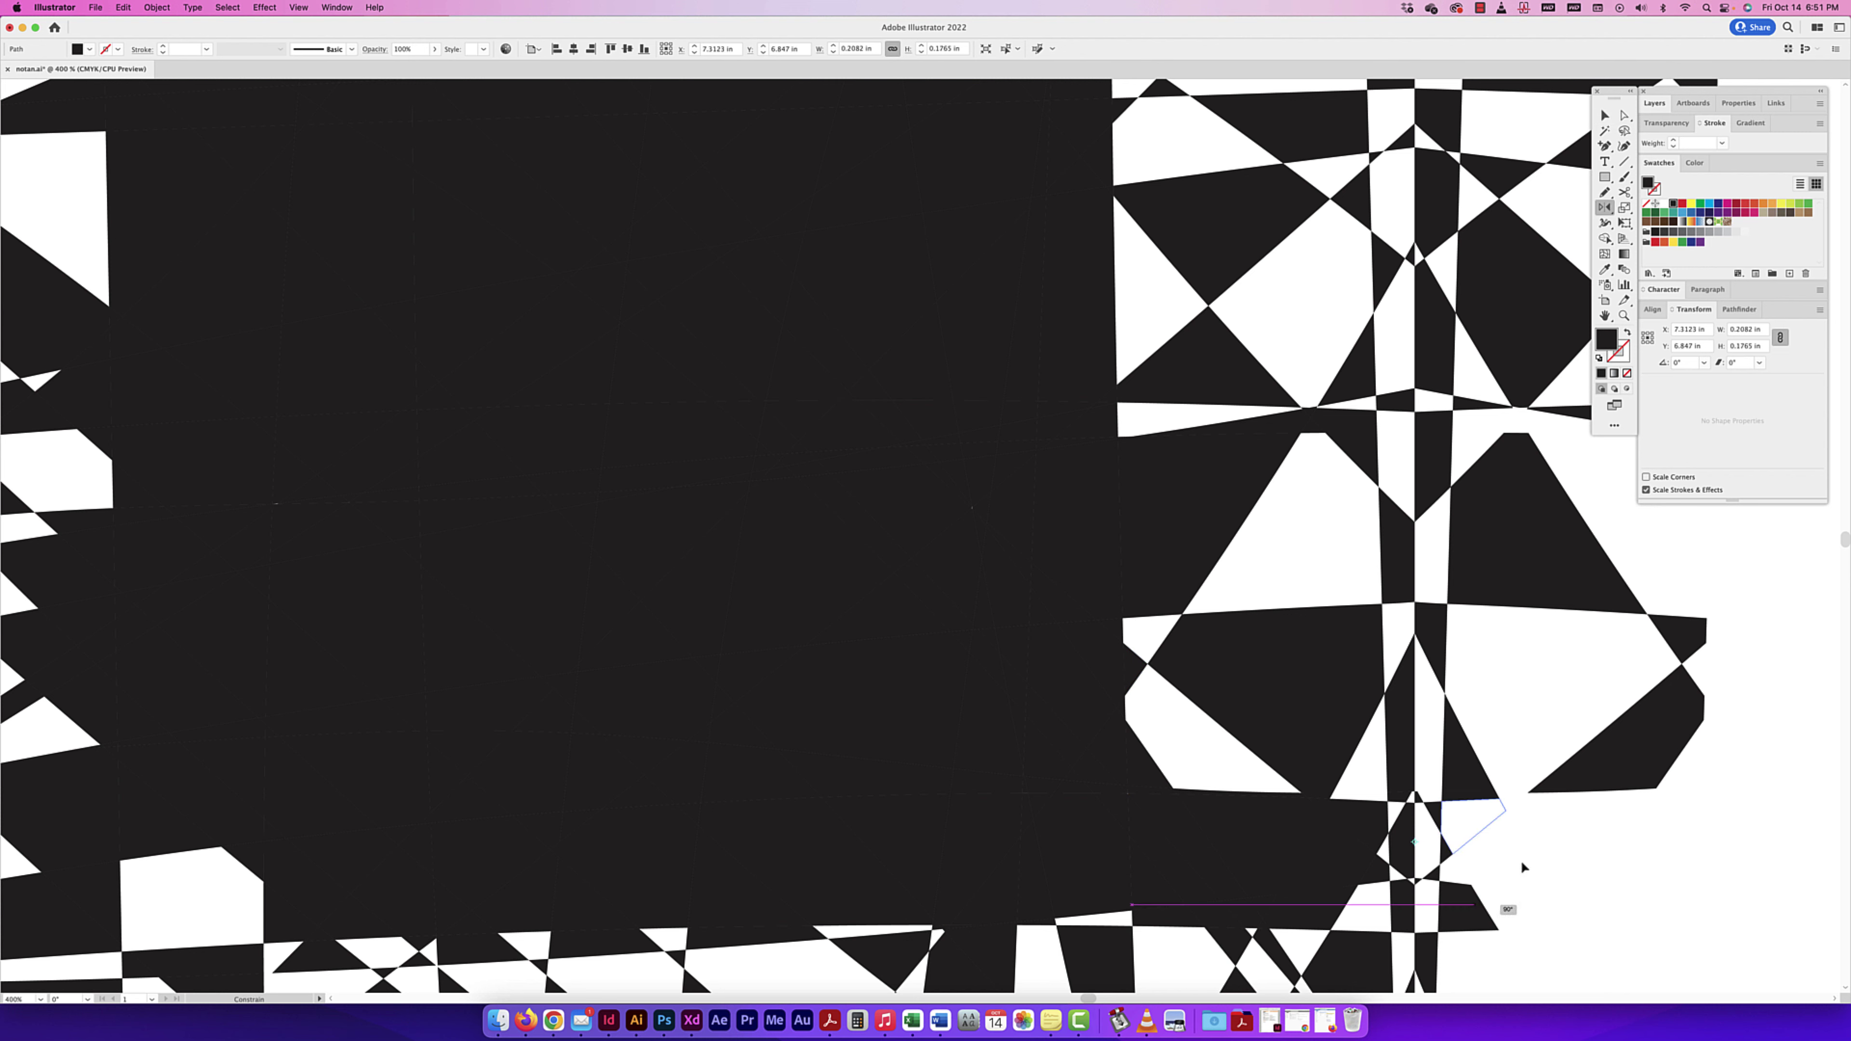
{"action": "left_click_drag", "start_coordinate": [1563, 846], "coordinate": [1559, 847]}
{"action": "key", "text": "super+equal"}
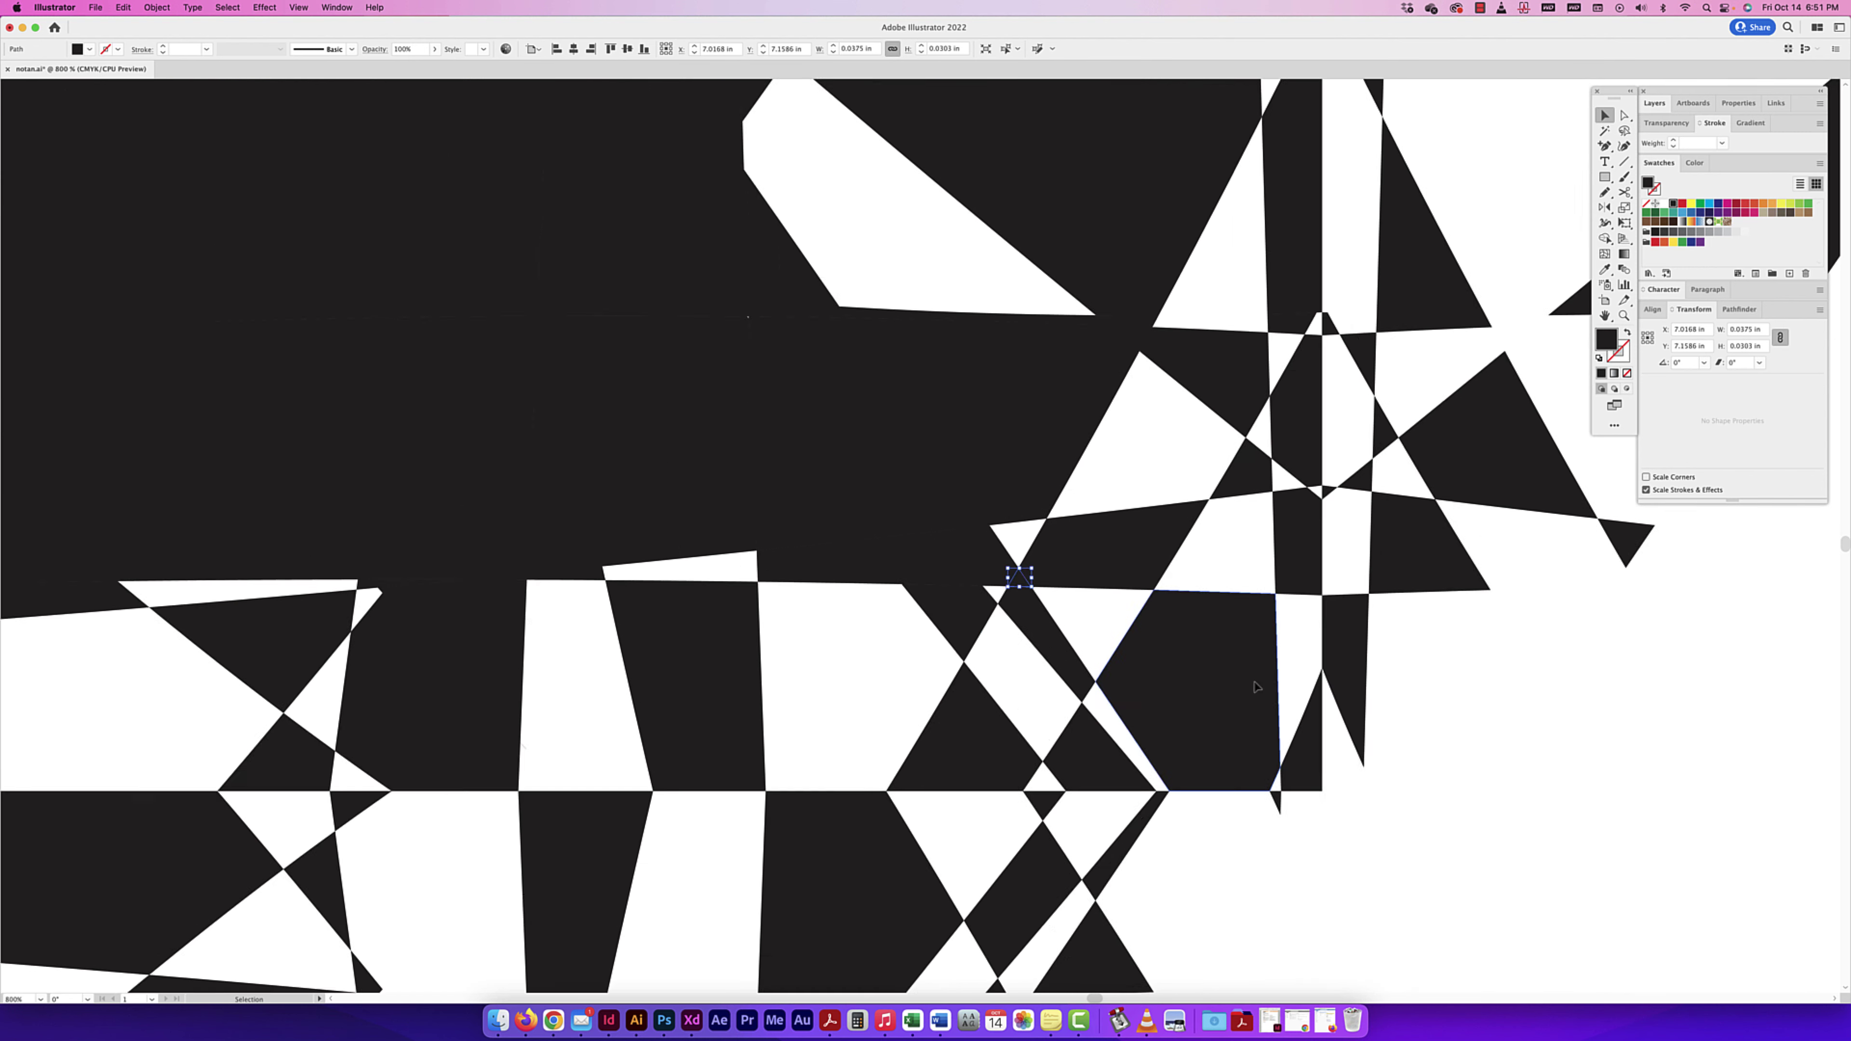
{"action": "key", "text": "v"}
Step: Select small triangles to mirror and zoom out to see more of the pattern
{"action": "left_click", "coordinate": [1057, 394]}
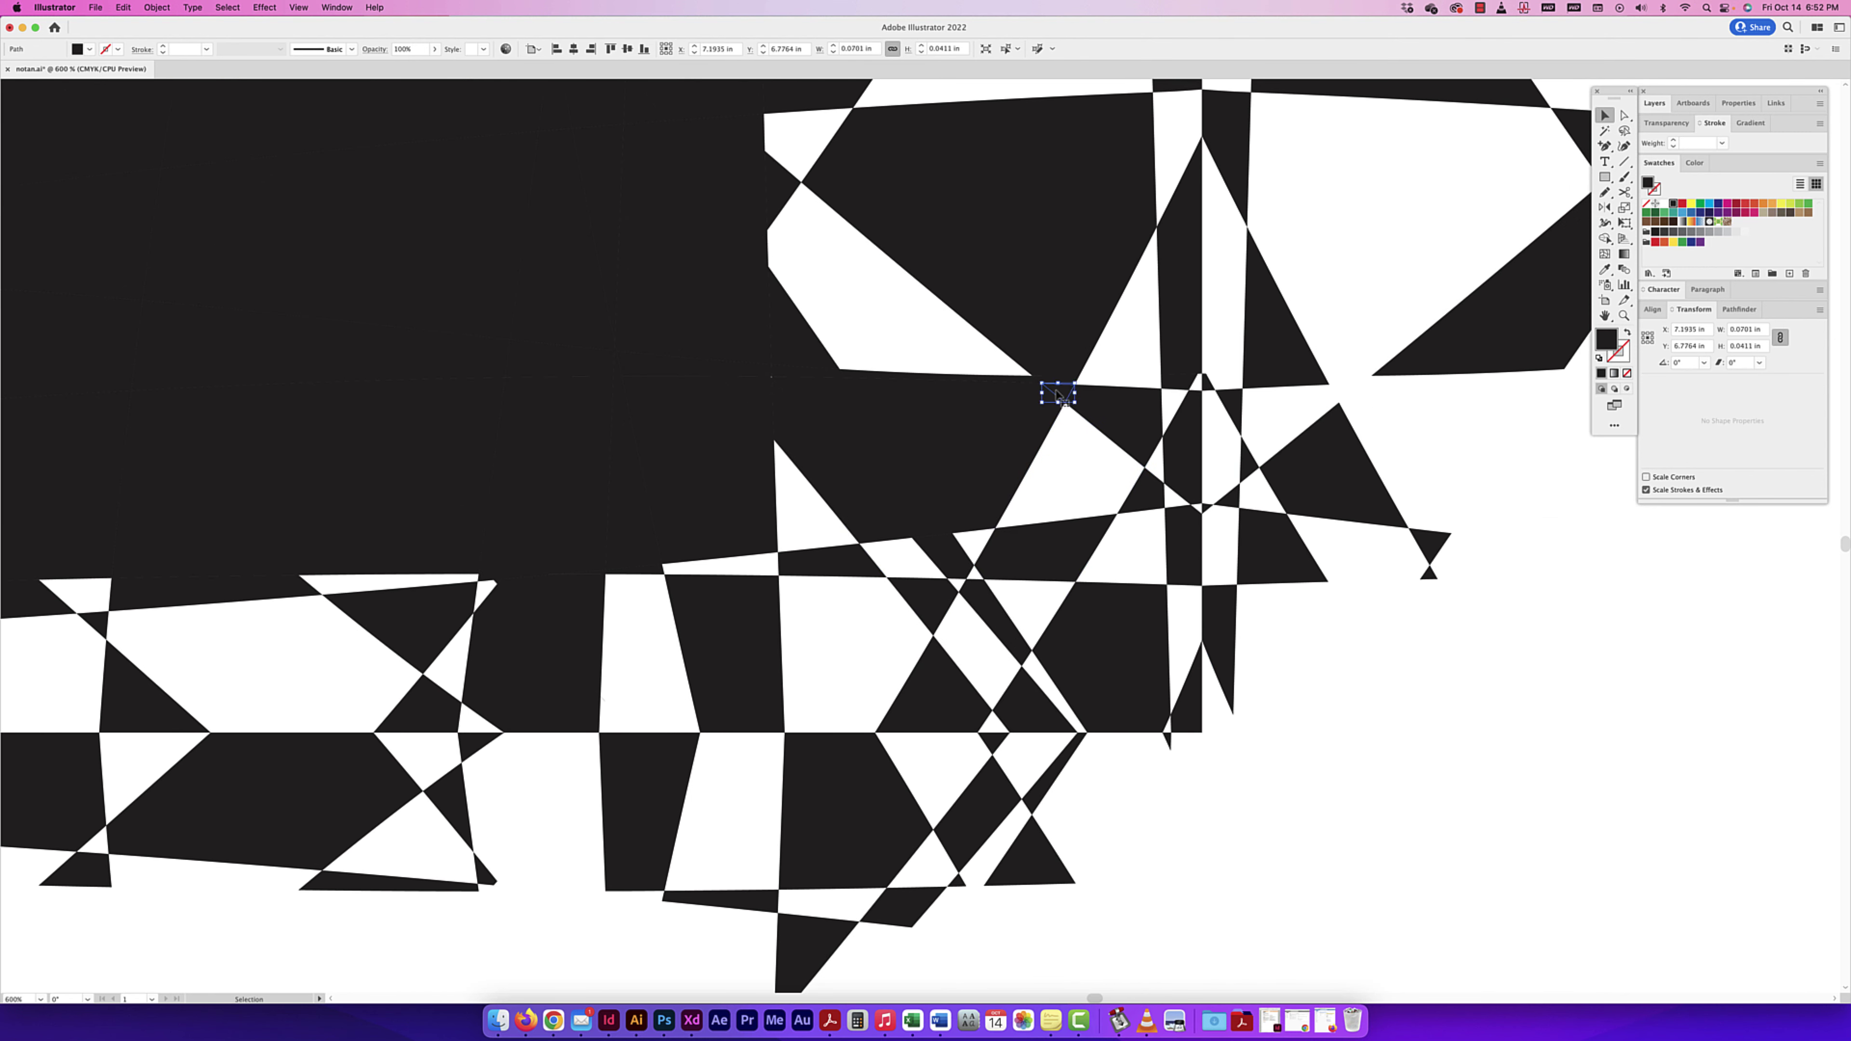
{"action": "key", "text": "v"}
{"action": "scroll", "coordinate": [1021, 511], "scroll_direction": "left", "scroll_amount": 5}
{"action": "scroll", "coordinate": [1021, 510], "scroll_direction": "down", "scroll_amount": 1}
{"action": "left_click", "coordinate": [860, 562]}
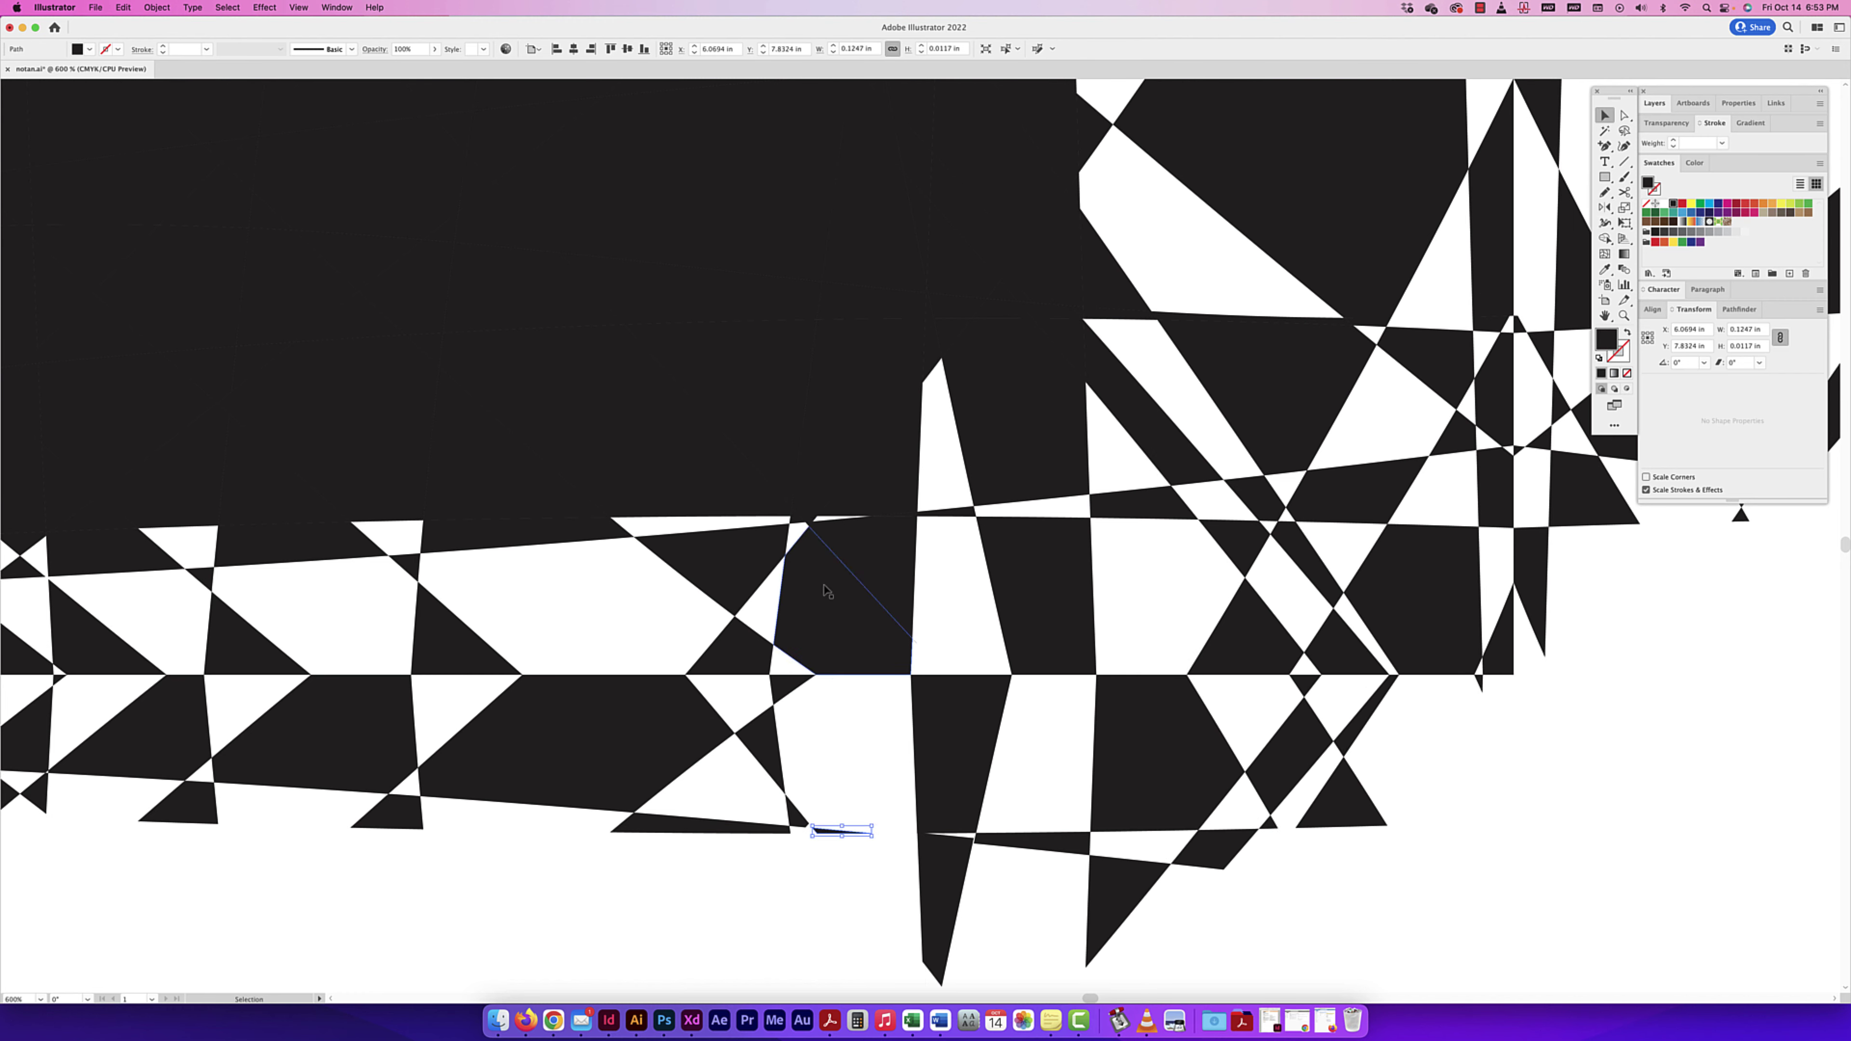
{"action": "scroll", "coordinate": [827, 590], "scroll_direction": "up", "scroll_amount": 3}
{"action": "left_click", "coordinate": [886, 540]}
{"action": "key", "text": "o"}
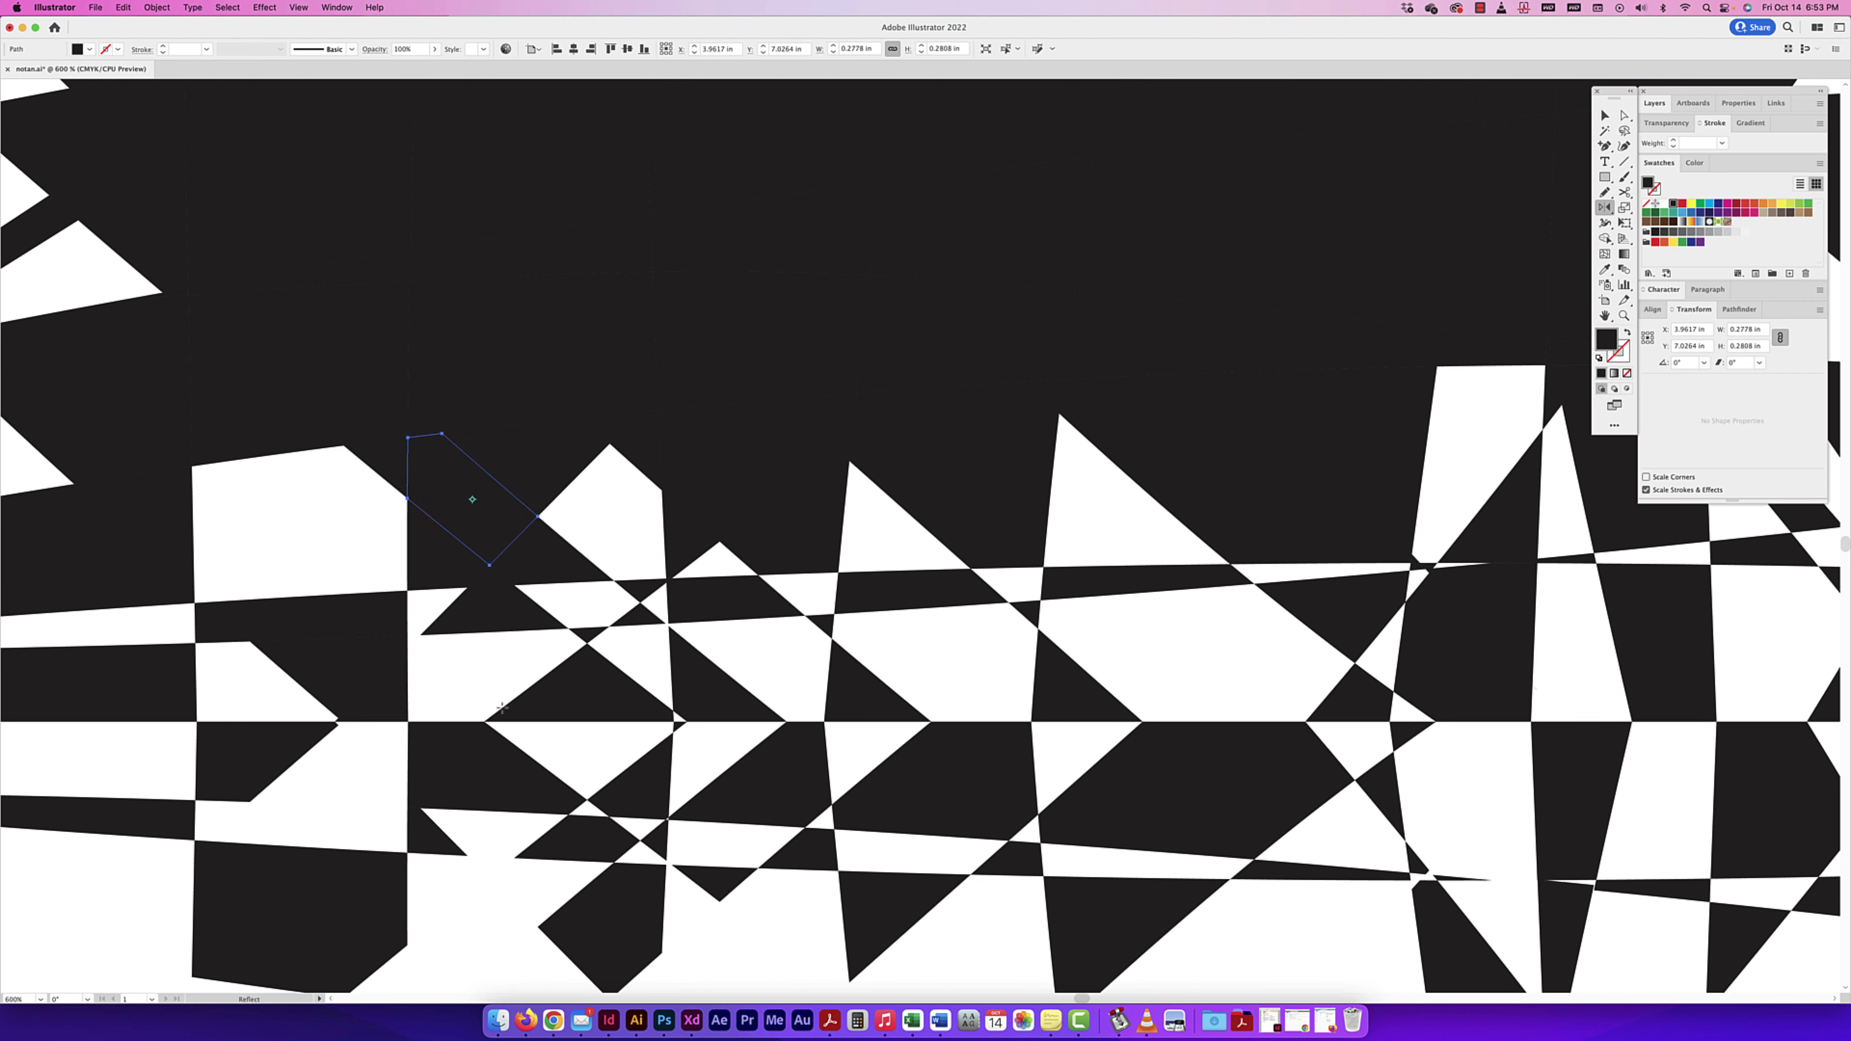
{"action": "key", "text": "super+minus"}
Step: Flip a tiny facet across a vertical axis and mirror the top shapes into a wide white brim
{"action": "scroll", "coordinate": [573, 505], "scroll_direction": "left", "scroll_amount": 5}
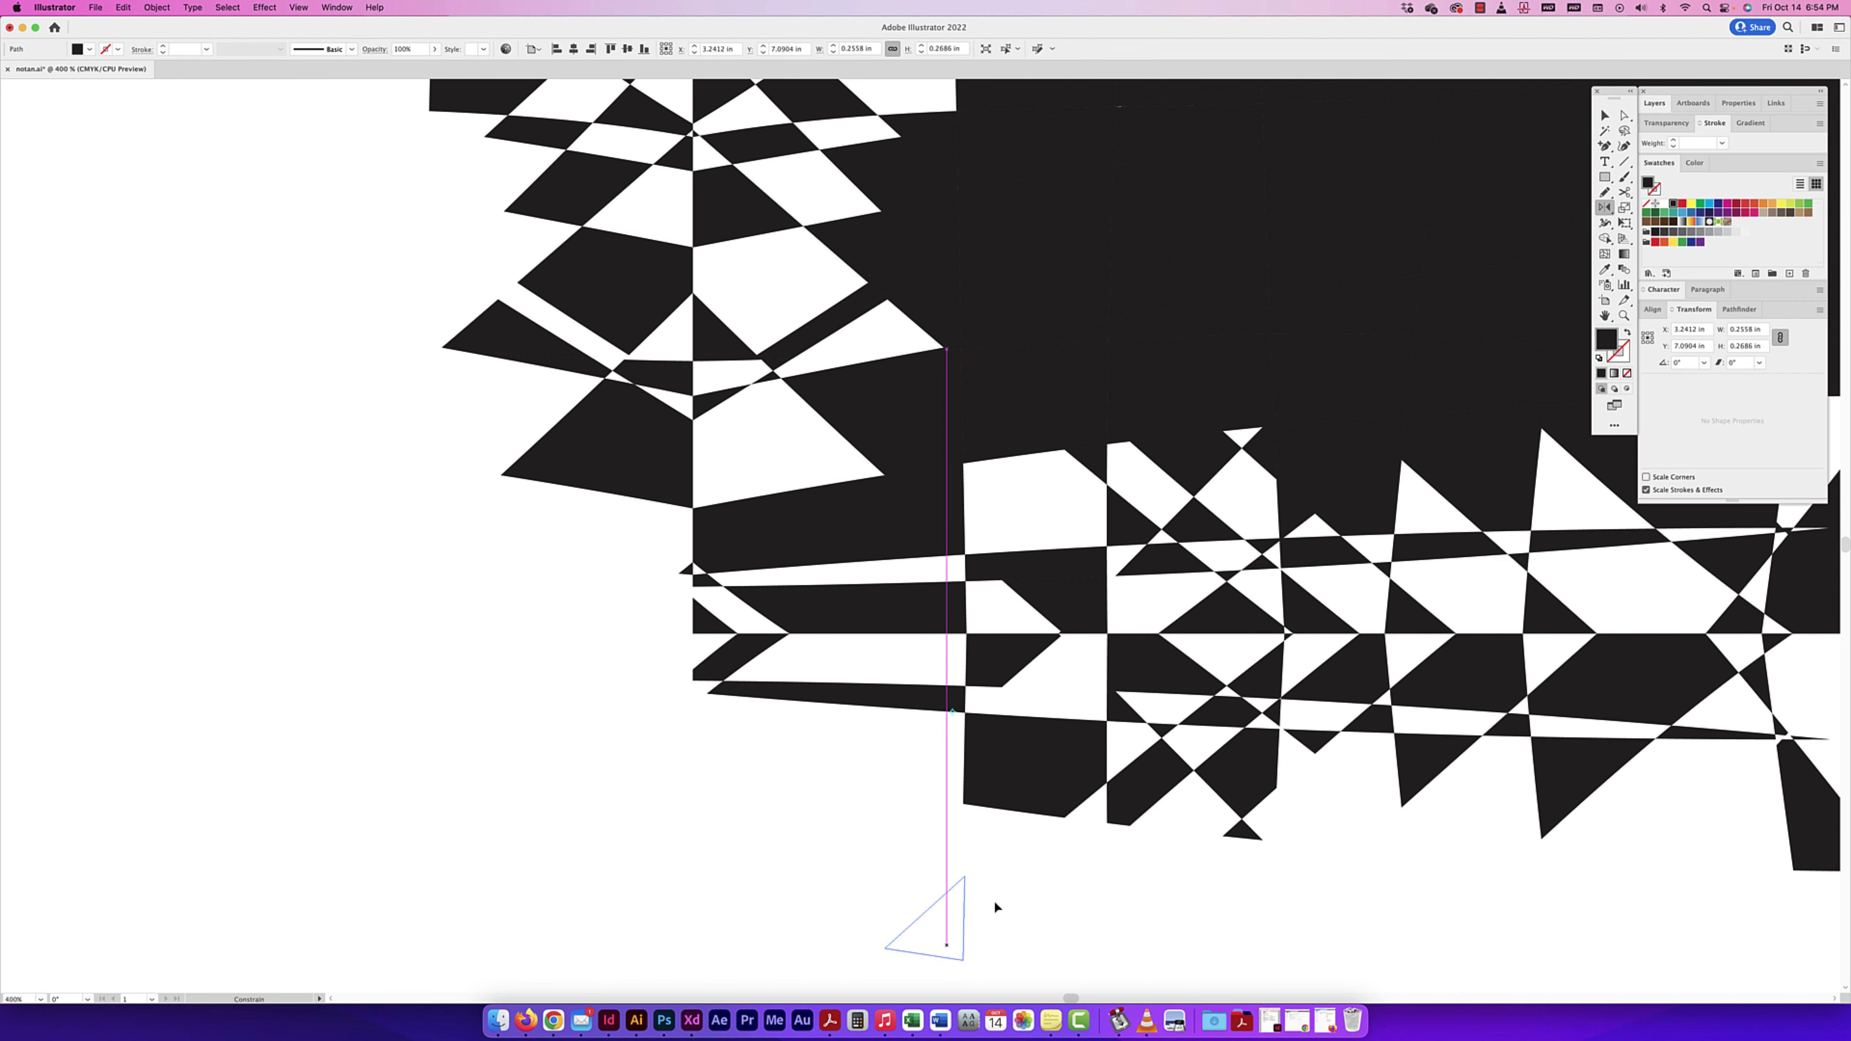
{"action": "scroll", "coordinate": [859, 530], "scroll_direction": "up", "scroll_amount": 3}
{"action": "left_click", "coordinate": [953, 516]}
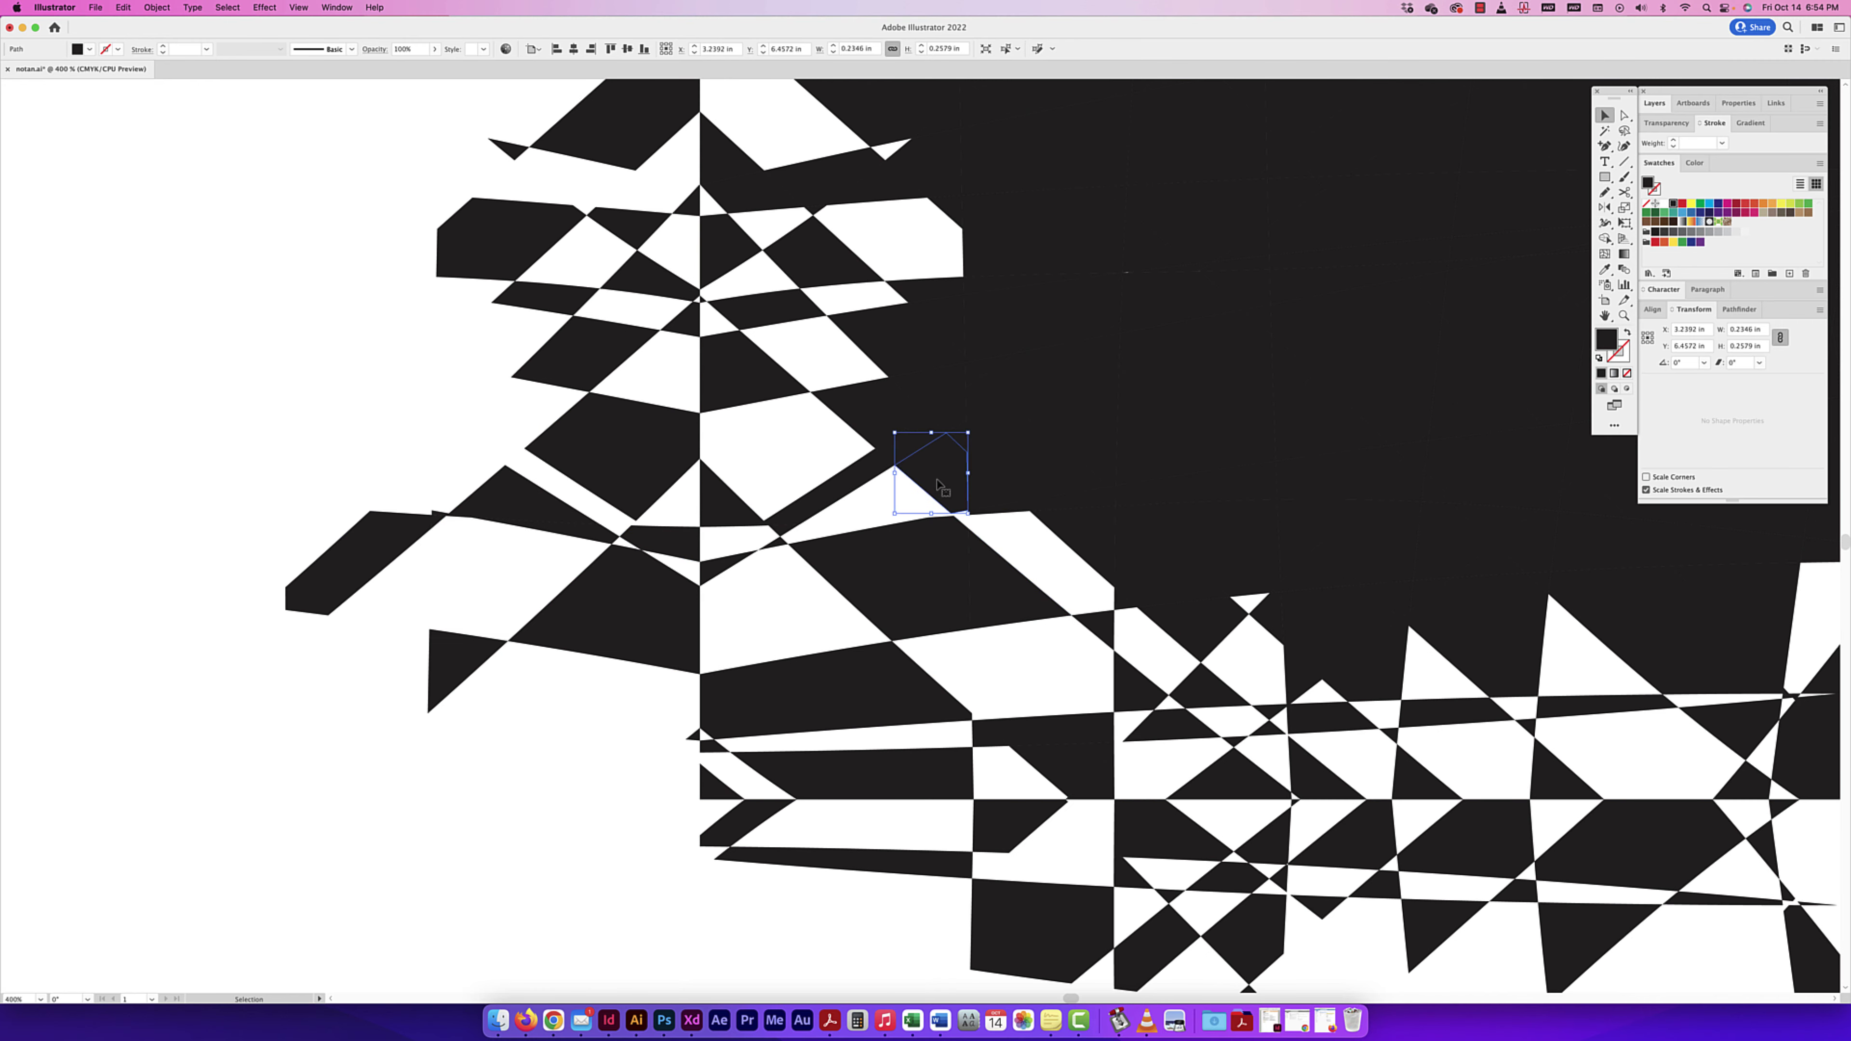
{"action": "left_click_drag", "start_coordinate": [953, 517], "coordinate": [882, 408]}
{"action": "scroll", "coordinate": [817, 505], "scroll_direction": "up", "scroll_amount": 3}
{"action": "key", "text": "o"}
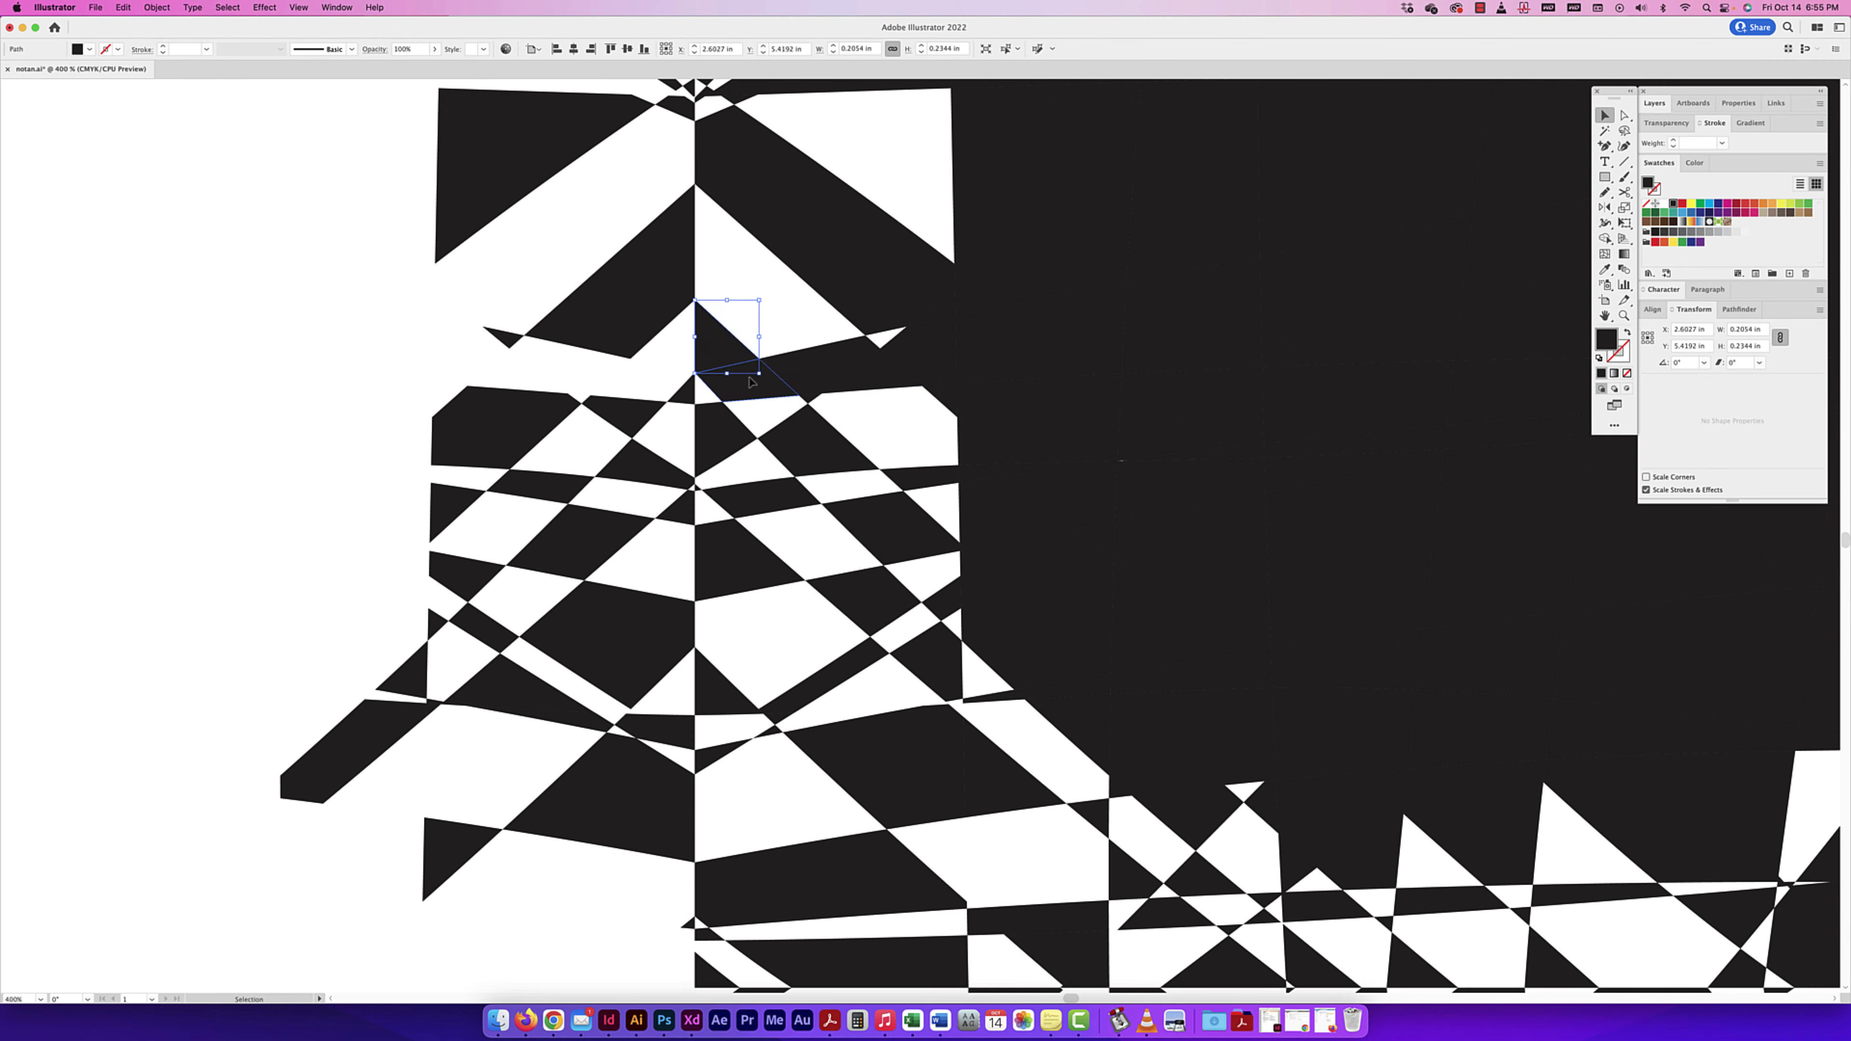
{"action": "left_click_drag", "start_coordinate": [818, 505], "coordinate": [689, 274]}
{"action": "key", "text": "v"}
Step: Select a thin sliver and a small triangle near the top edge
{"action": "scroll", "coordinate": [689, 273], "scroll_direction": "up", "scroll_amount": 4}
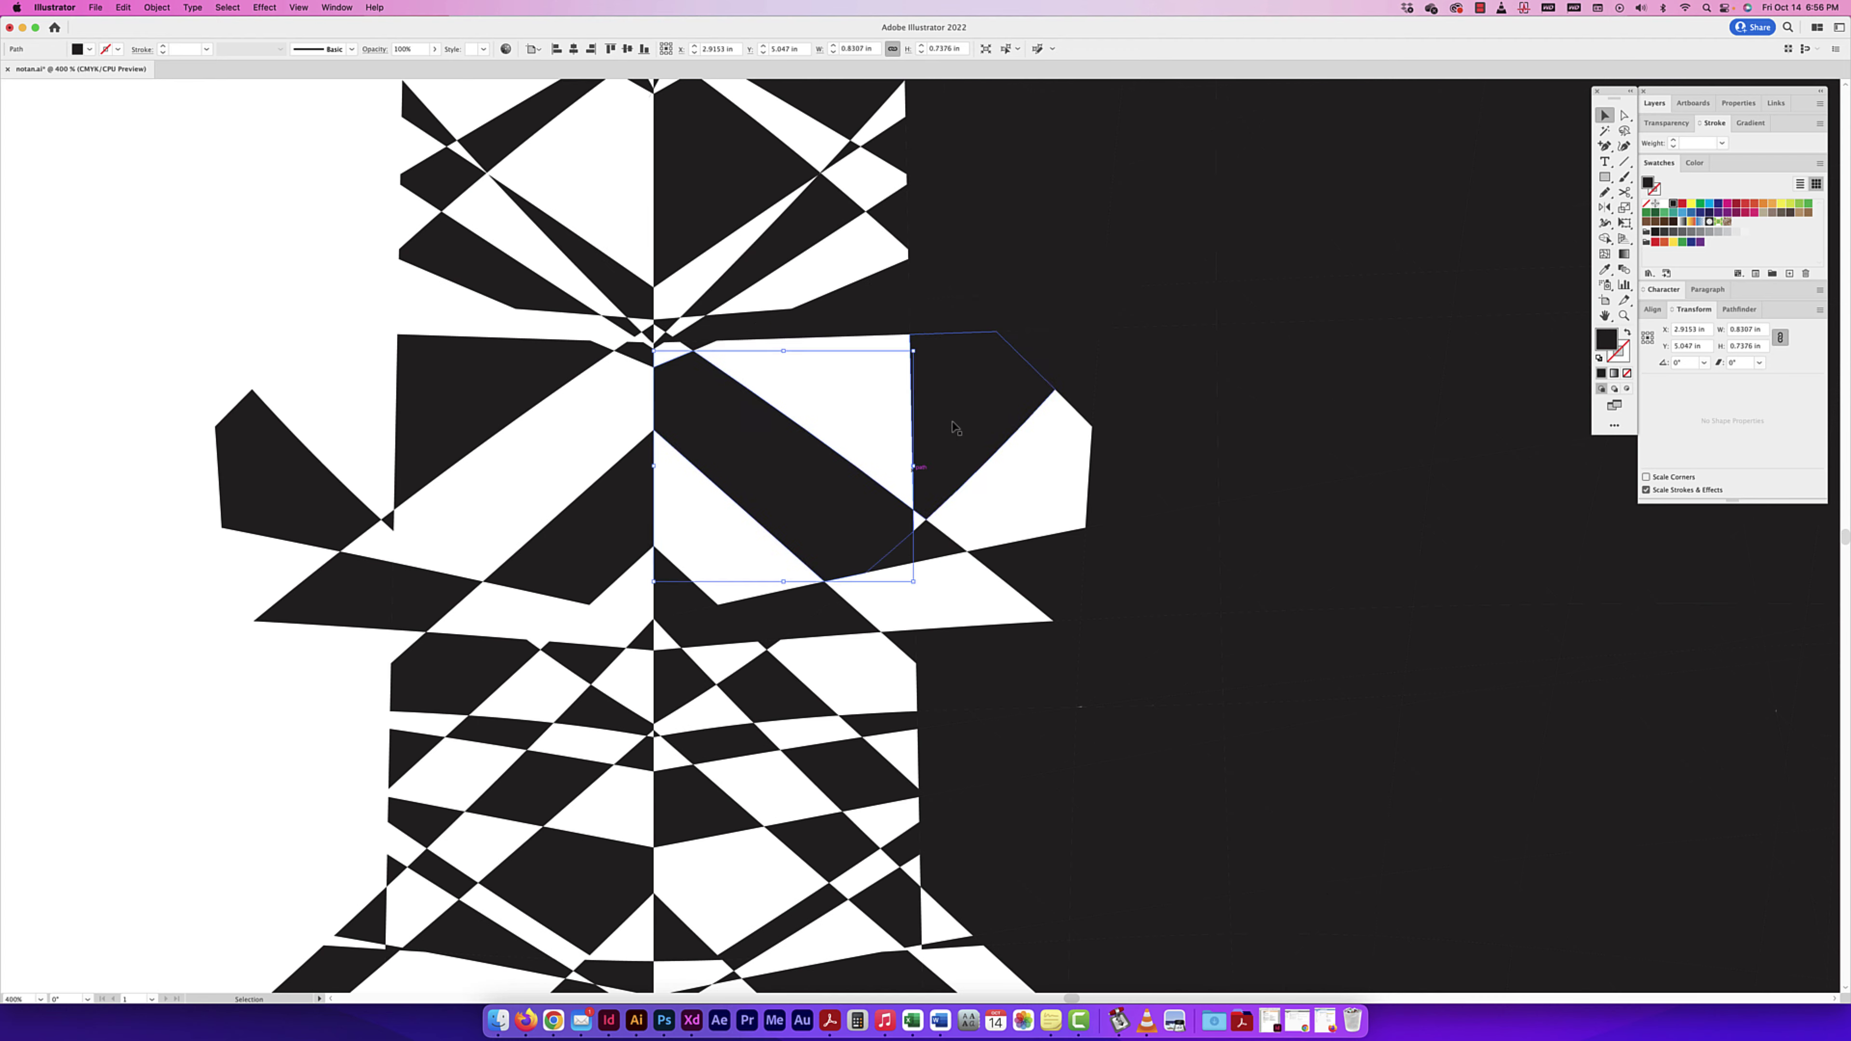
{"action": "left_click", "coordinate": [907, 321]}
{"action": "scroll", "coordinate": [983, 321], "scroll_direction": "up", "scroll_amount": 5}
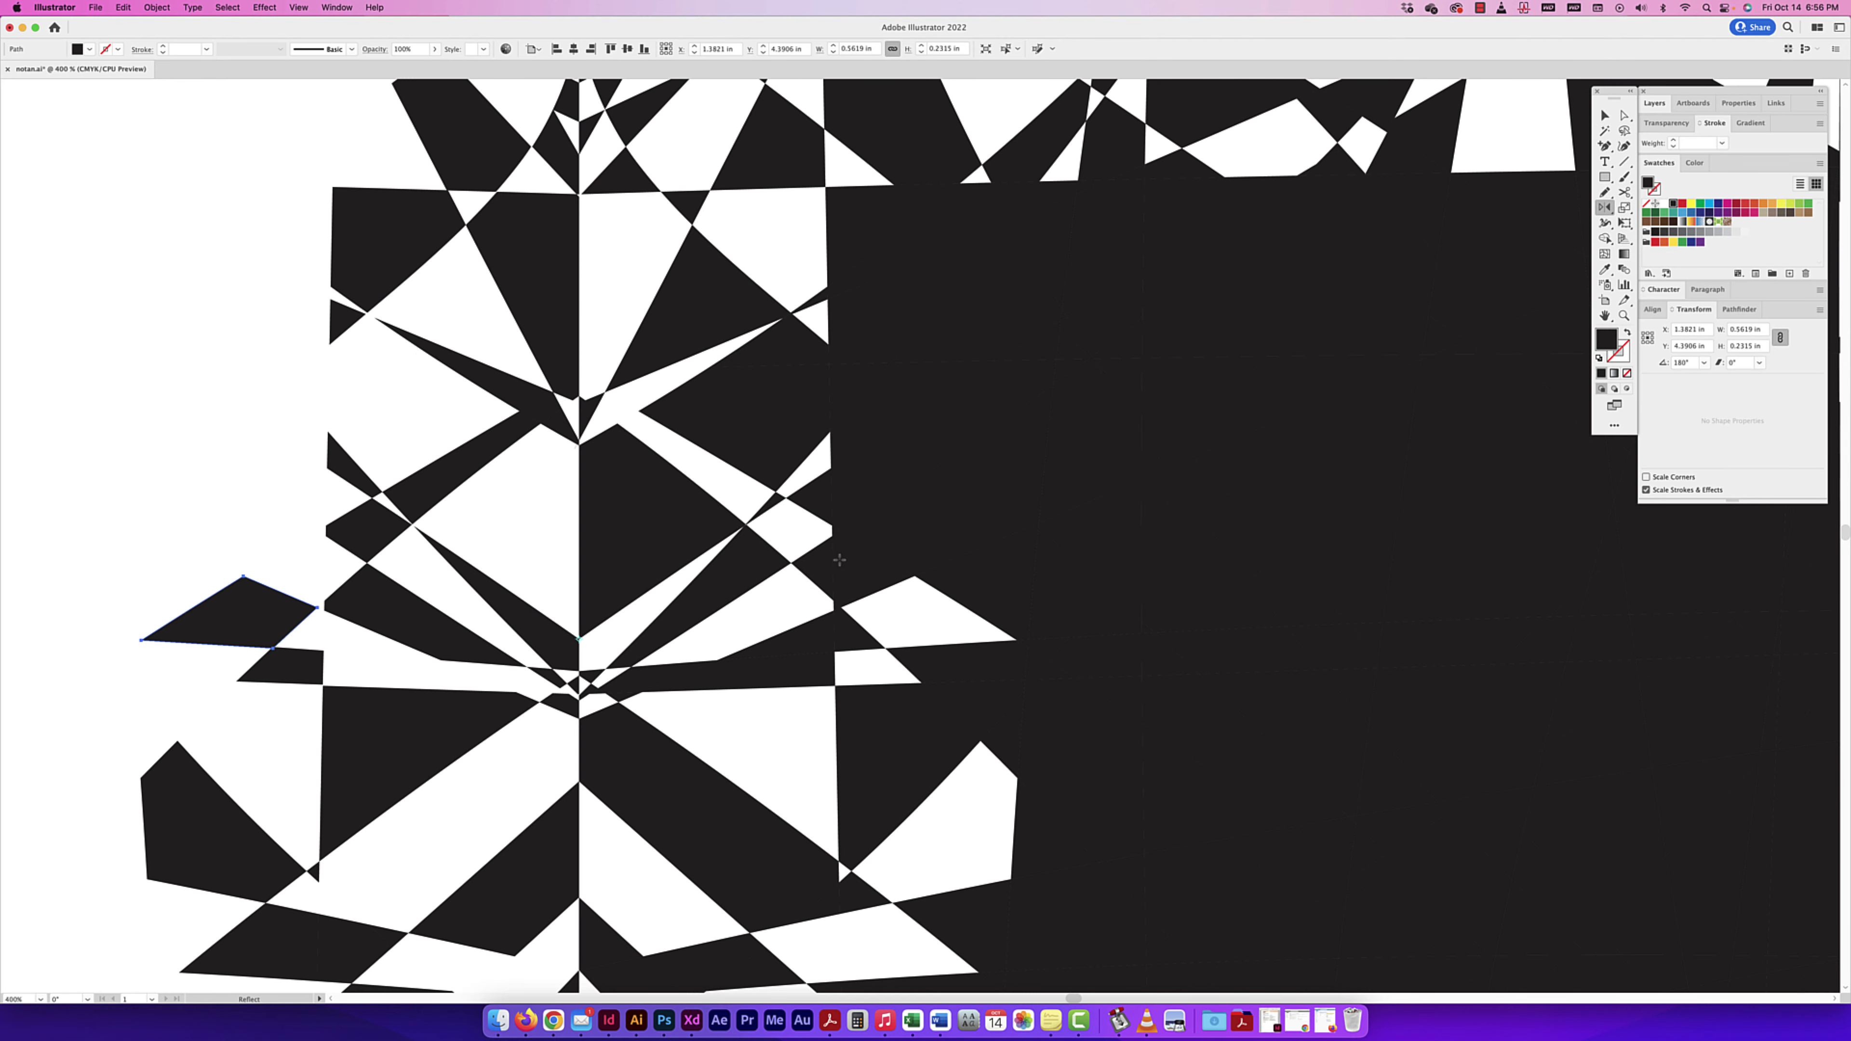
{"action": "left_click", "coordinate": [831, 357]}
{"action": "scroll", "coordinate": [833, 357], "scroll_direction": "up", "scroll_amount": 5}
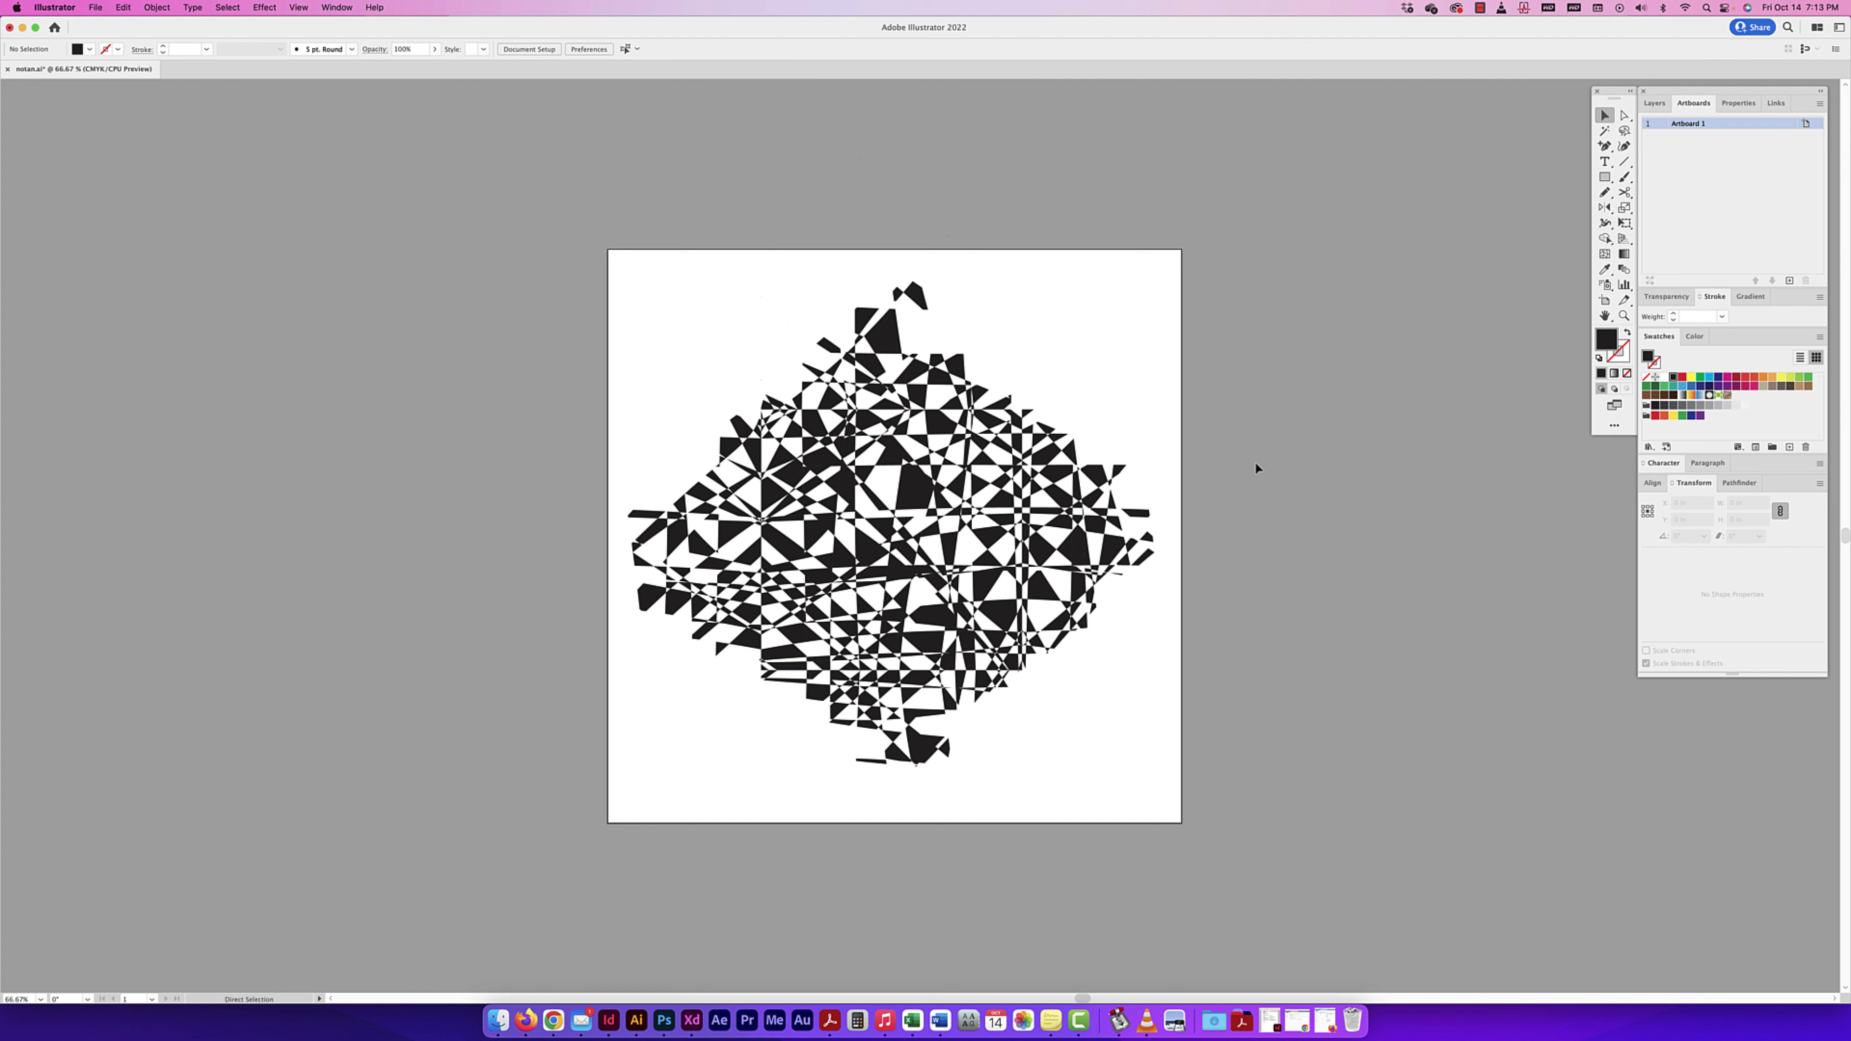
Step: Save the notan.ai document with Cmd+S
{"action": "key", "text": "super+s"}
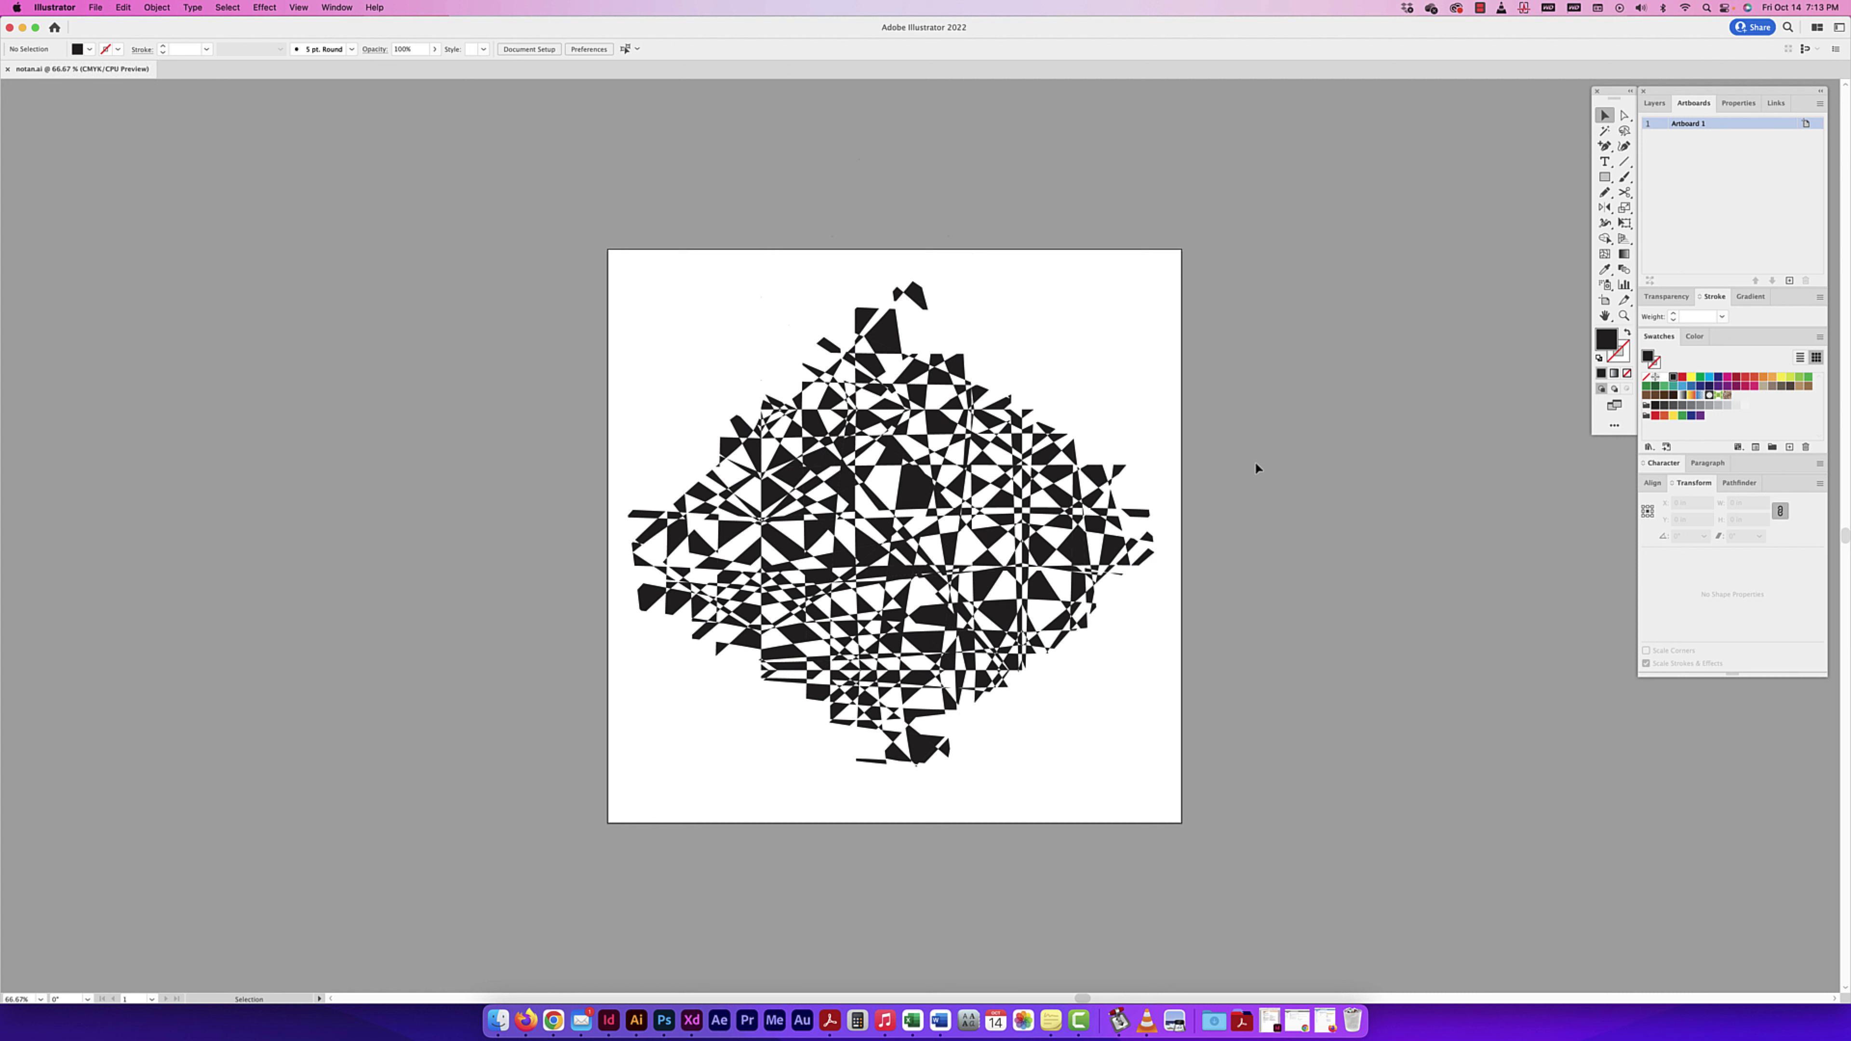